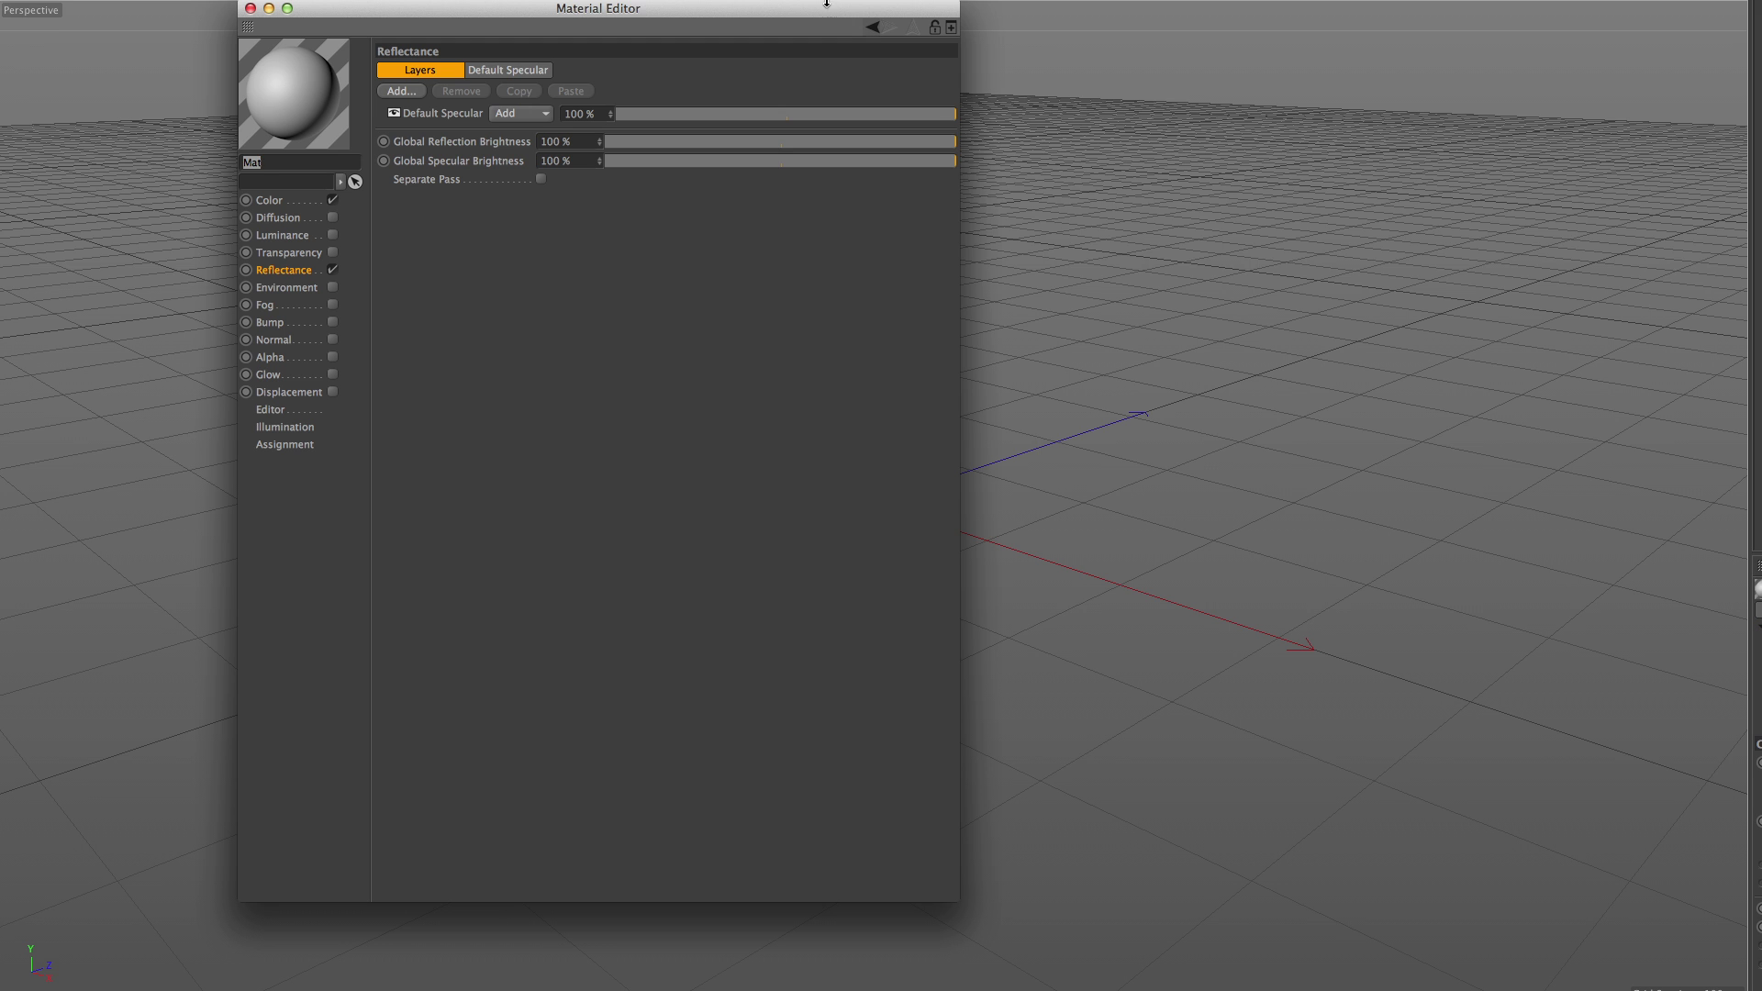
# Step: Reposition the Material Editor window showing the Reflectance channel's Default Specular layer
pyautogui.moveTo(449, 10); pyautogui.dragTo(964, 29)
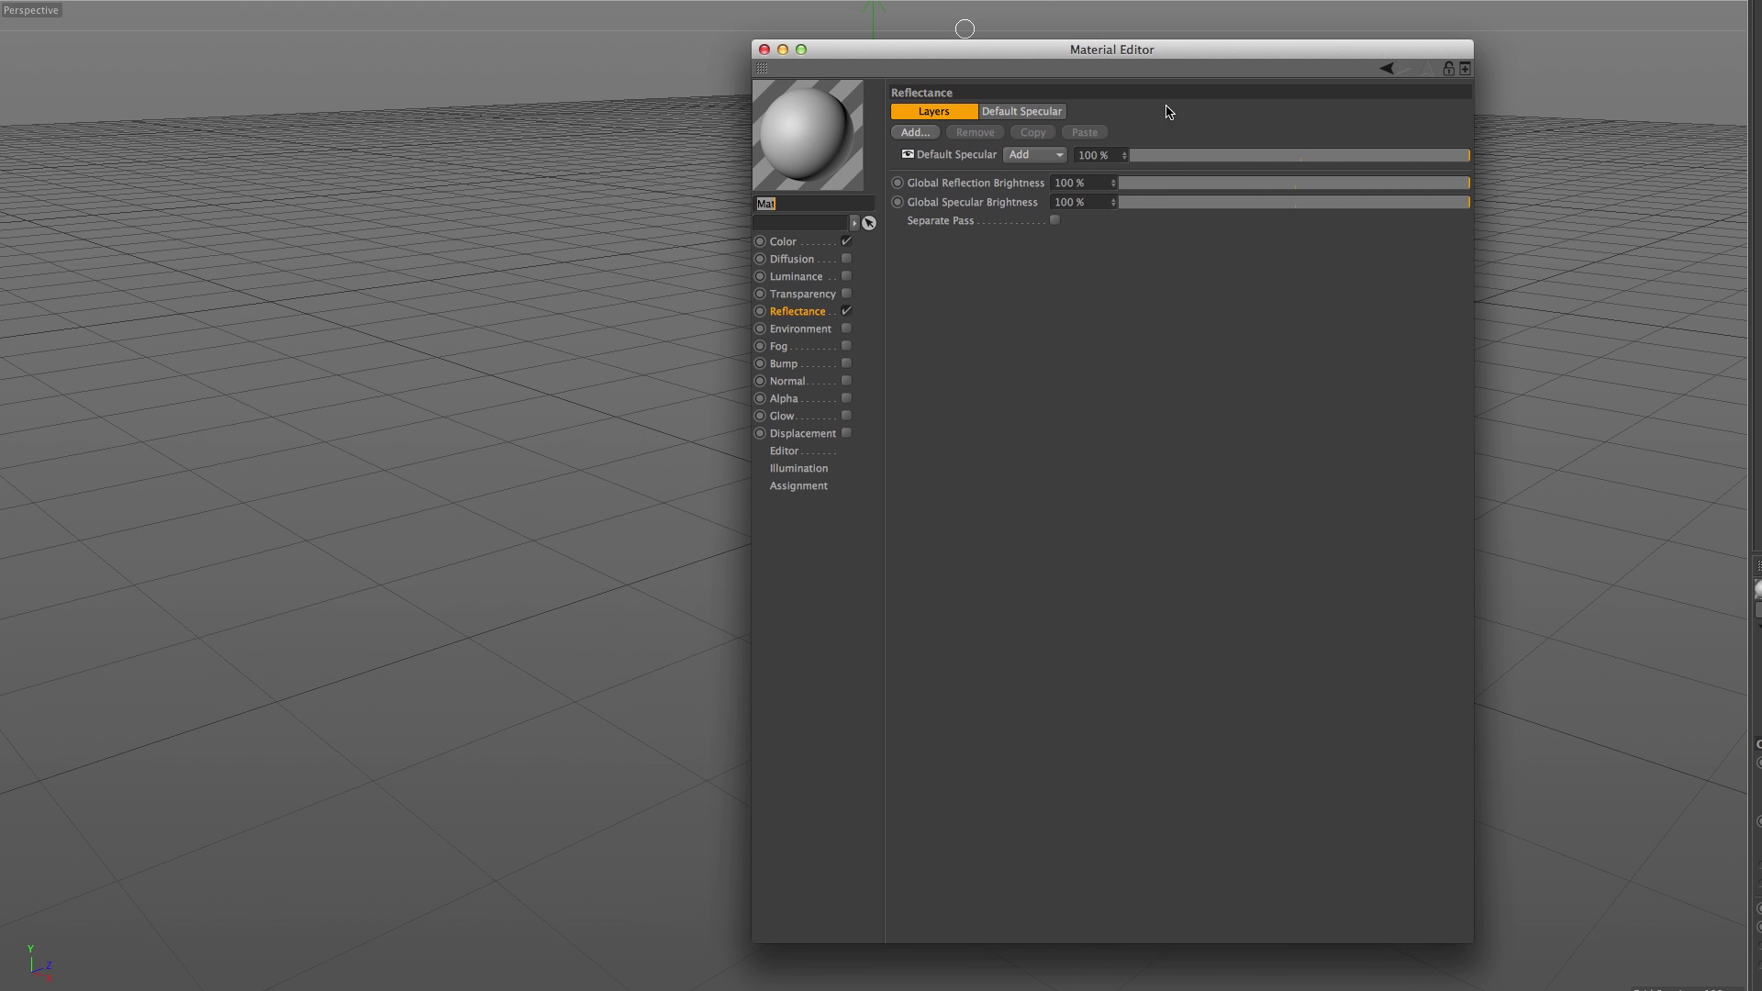
pyautogui.moveTo(1204, 54); pyautogui.dragTo(1266, 64)
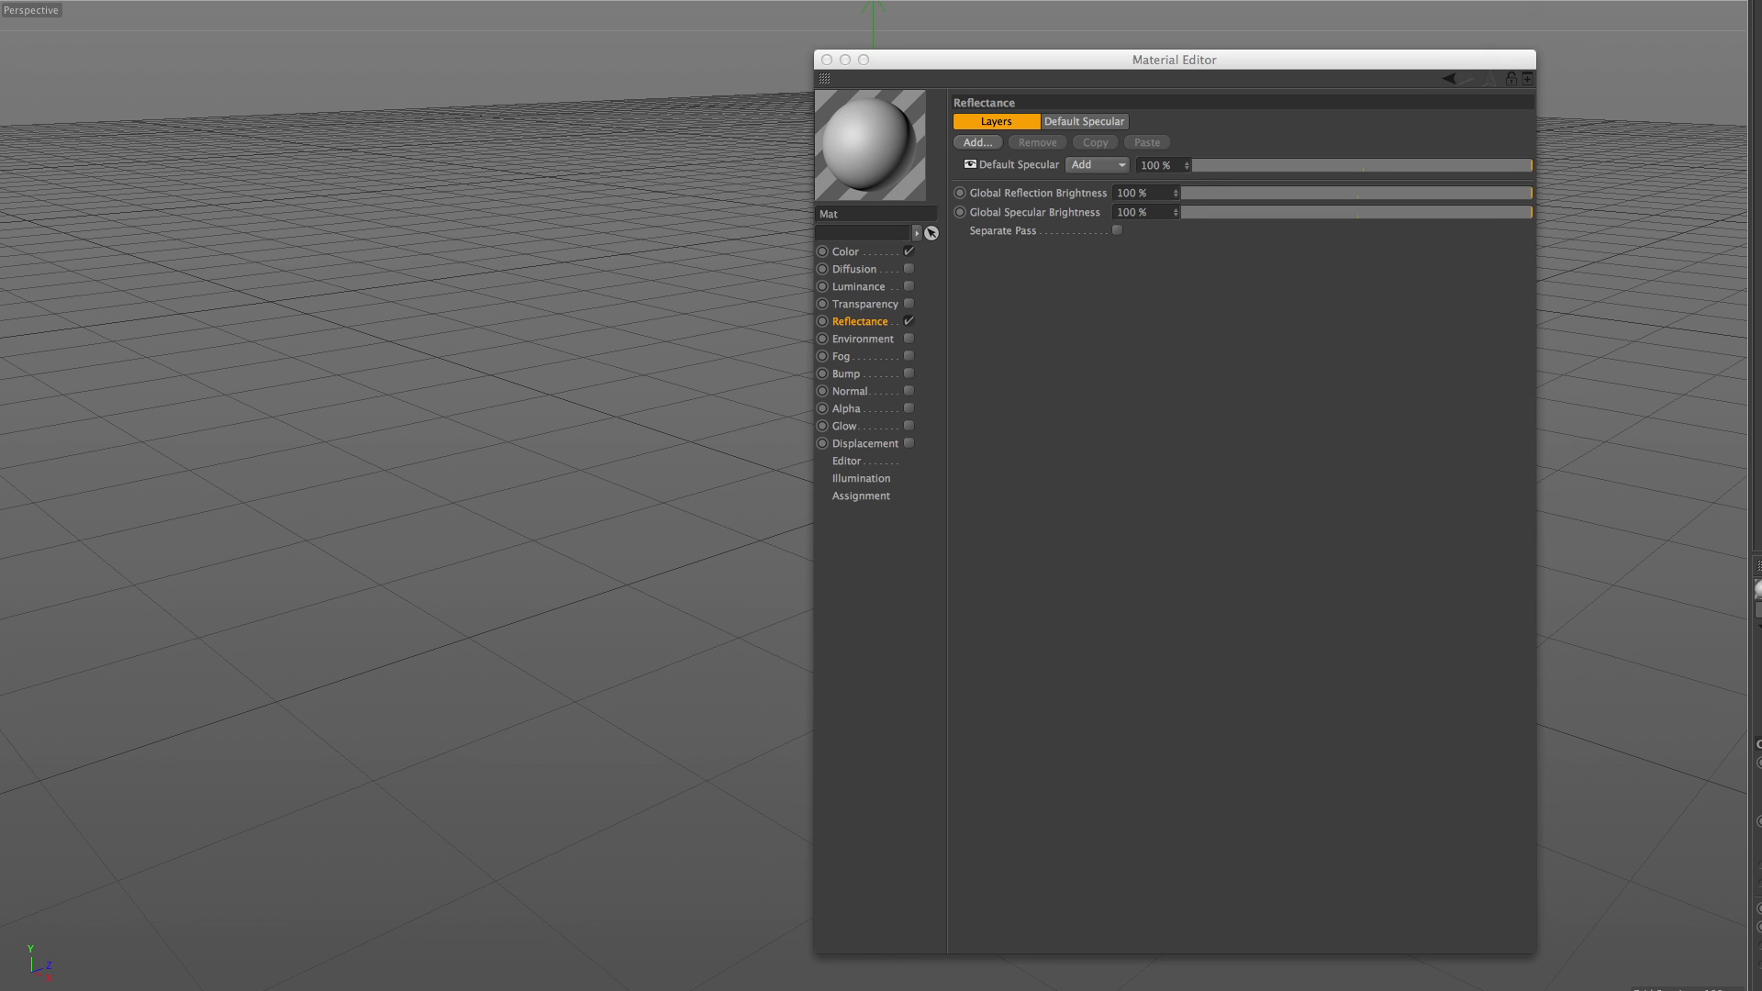
# Step: Enable Layer 2 and Layer 3 of the 04-body material so the red paint looks glossy
pyautogui.click(797, 290)
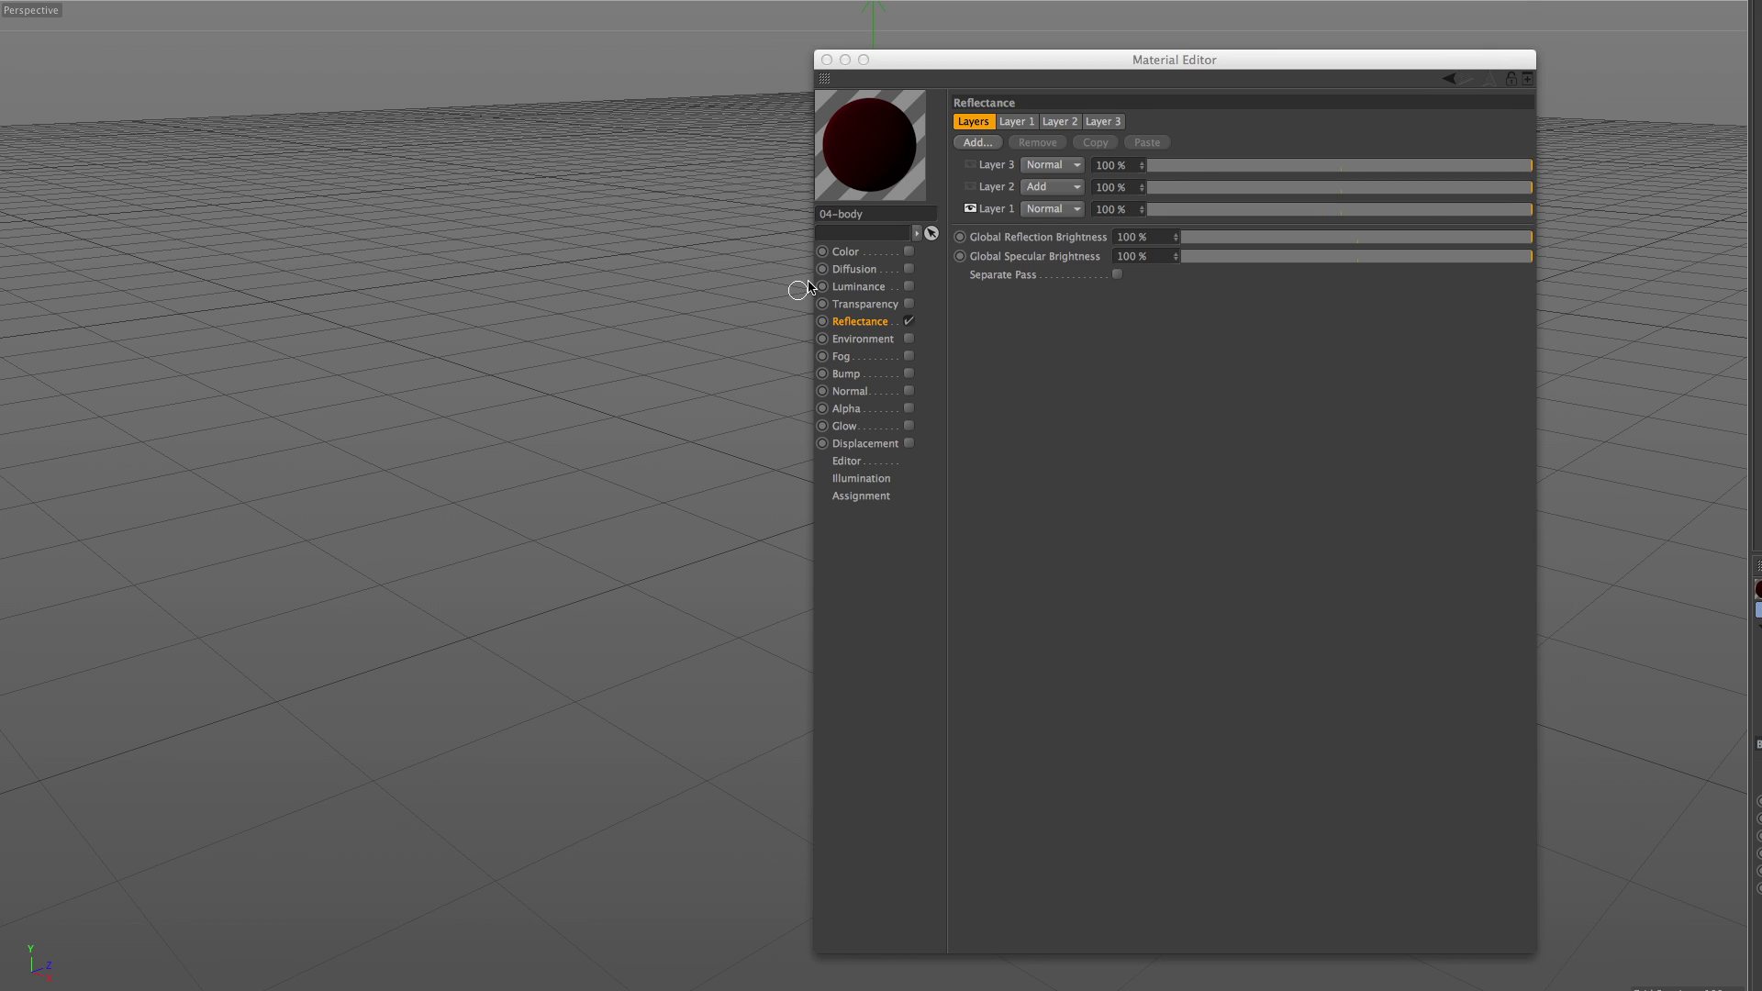
pyautogui.click(991, 209)
pyautogui.click(970, 186)
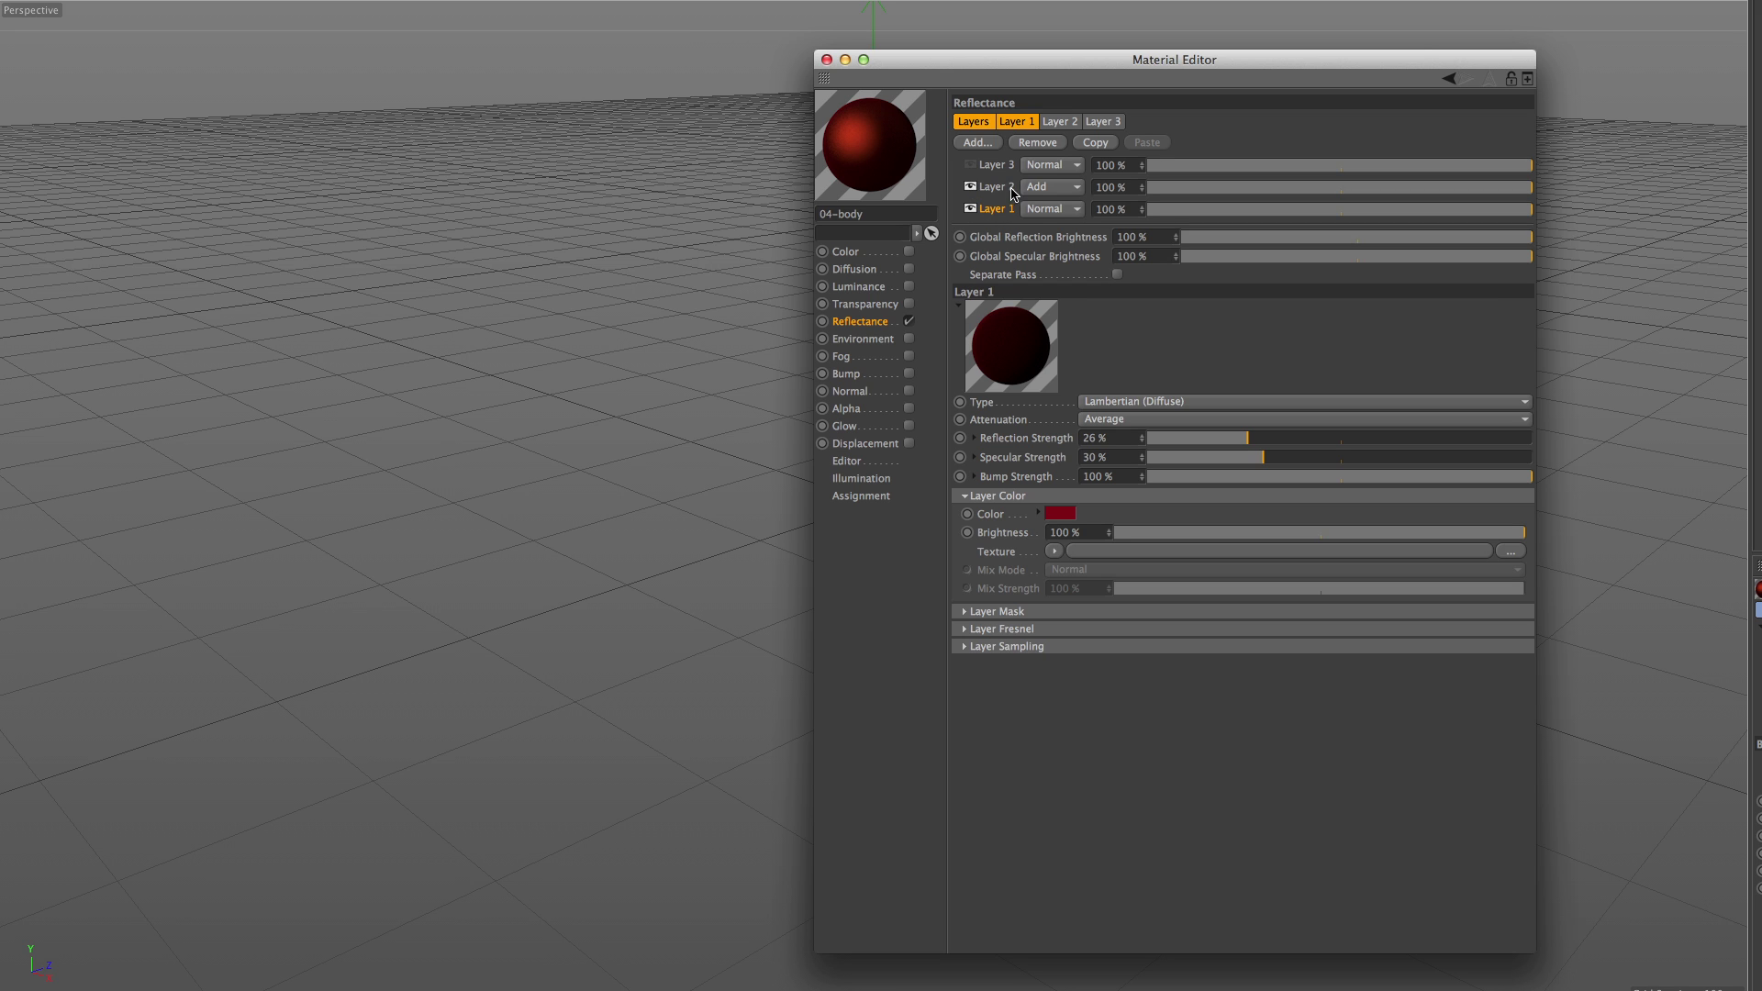
pyautogui.click(970, 165)
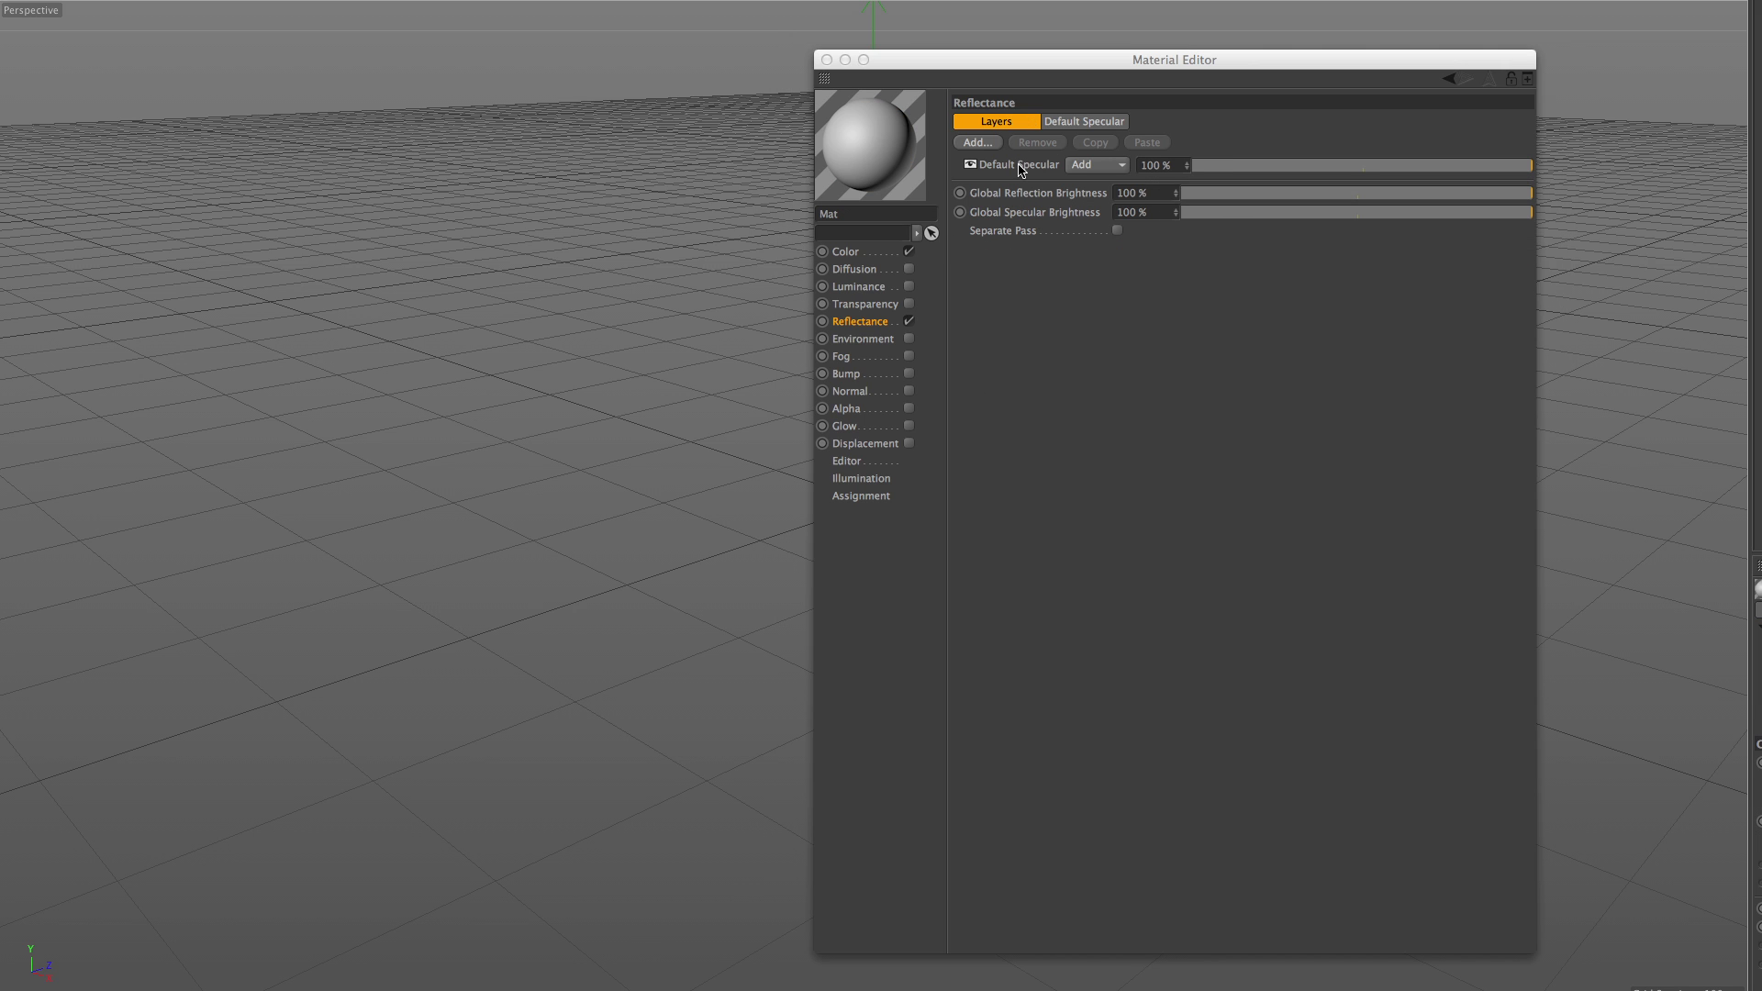
# Step: Delete Mat's Default Specular layer and show the available reflectance layer types
pyautogui.click(1020, 165)
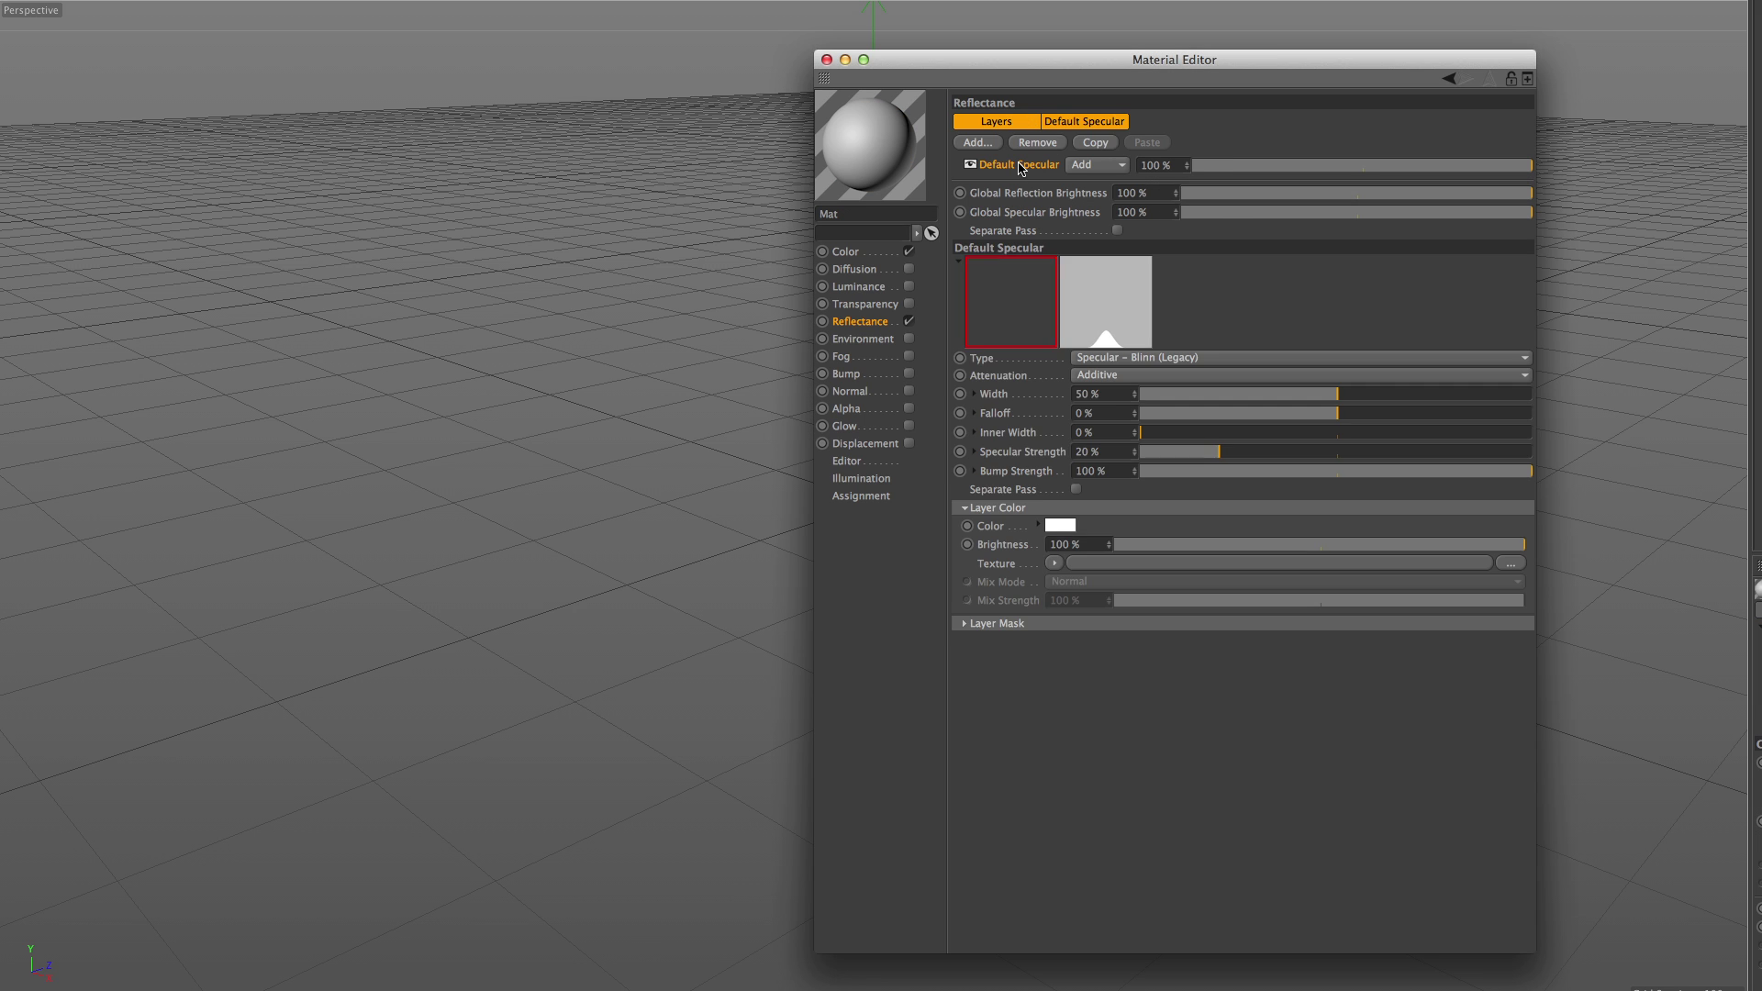
pyautogui.press('Delete')
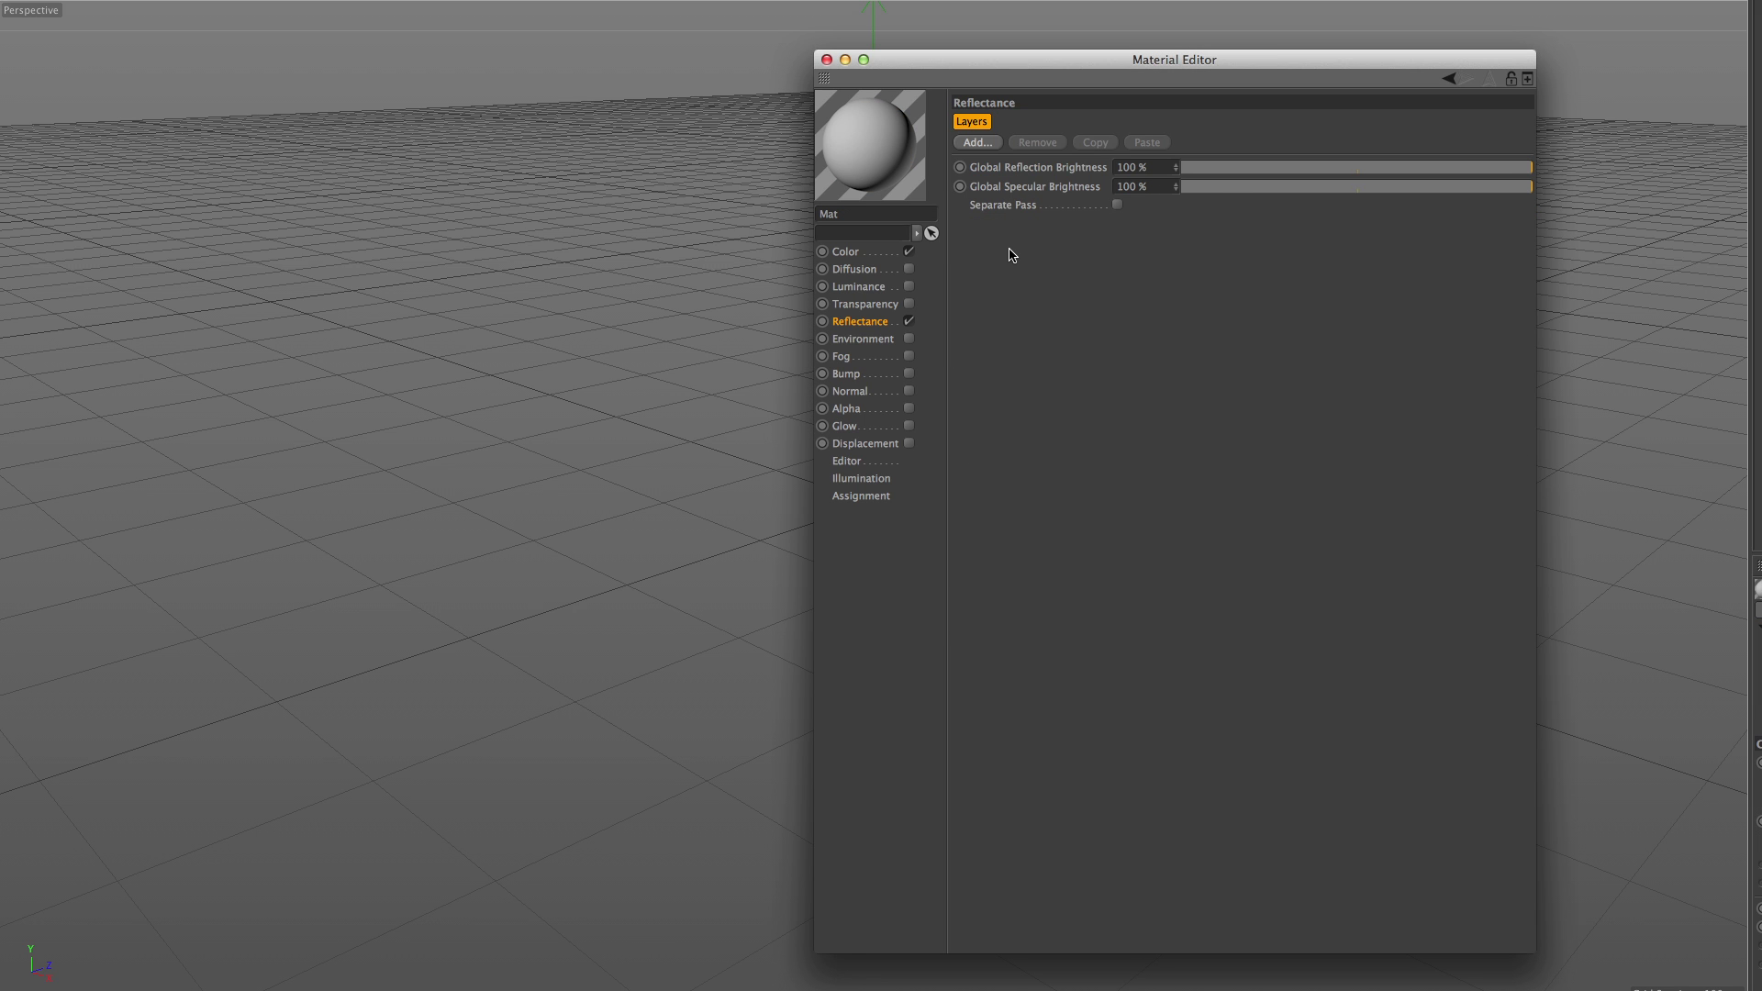
pyautogui.click(976, 142)
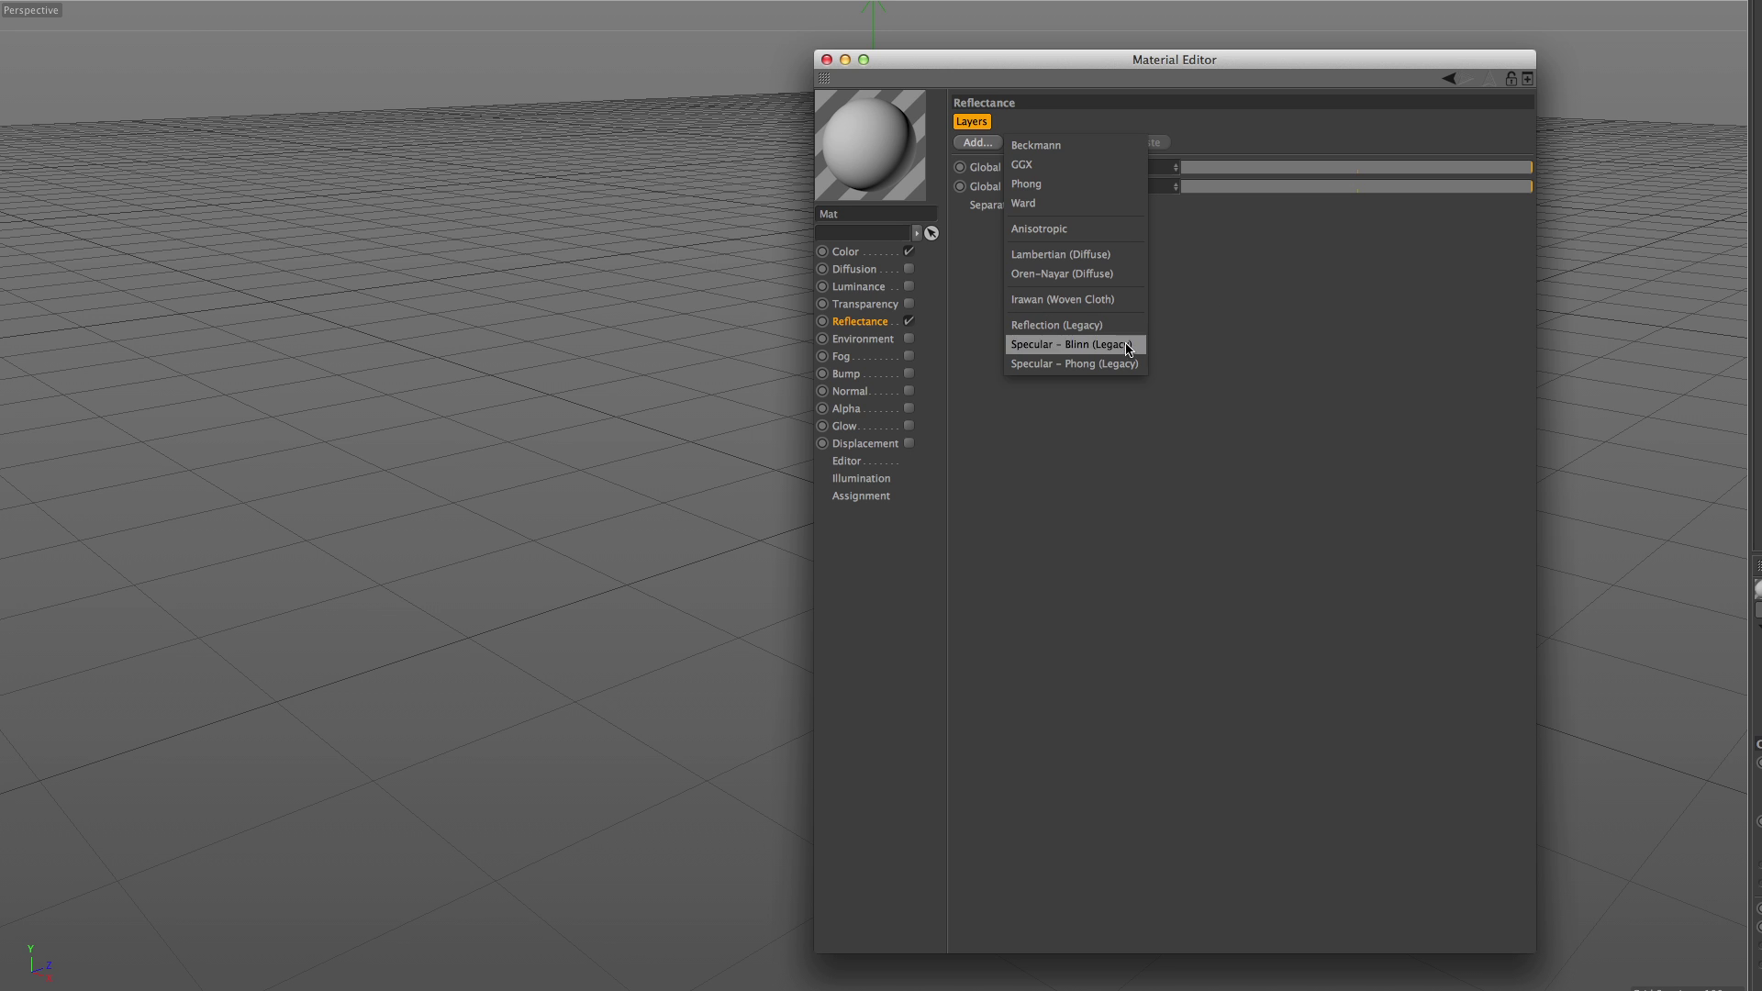
# Step: Add a GGX layer to Mat.1 with 25% roughness and 10% reflection strength
pyautogui.click(1208, 346)
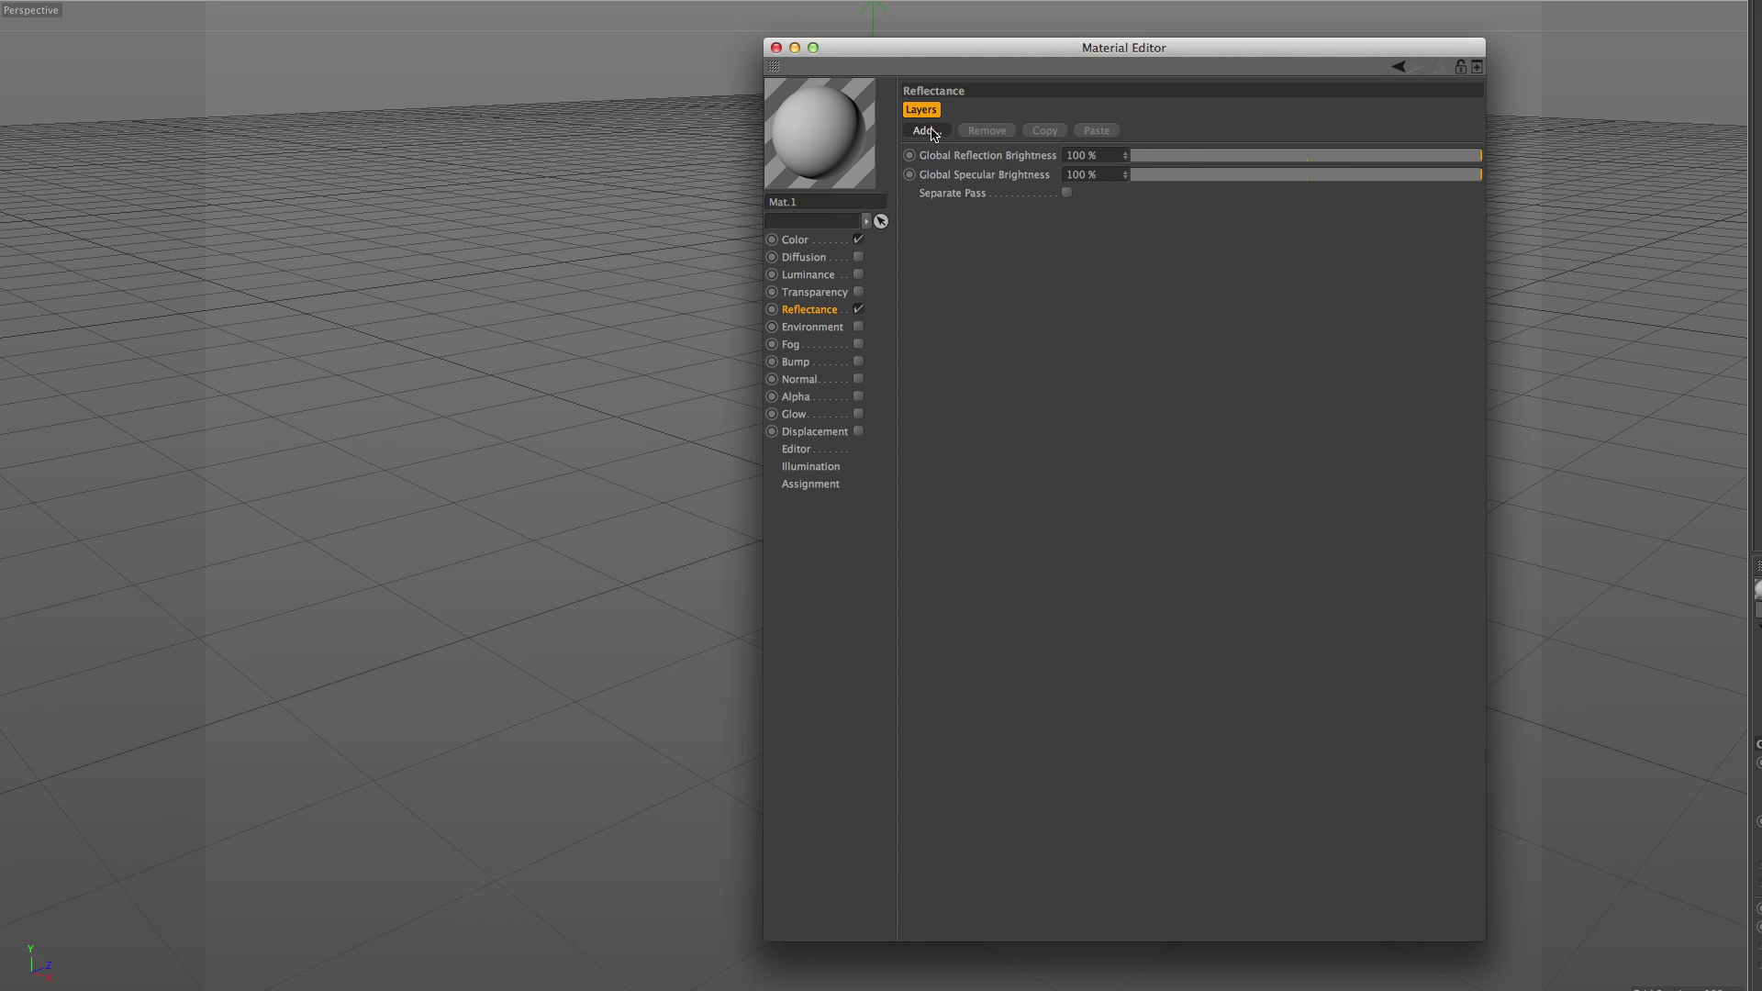
pyautogui.click(927, 130)
pyautogui.click(977, 153)
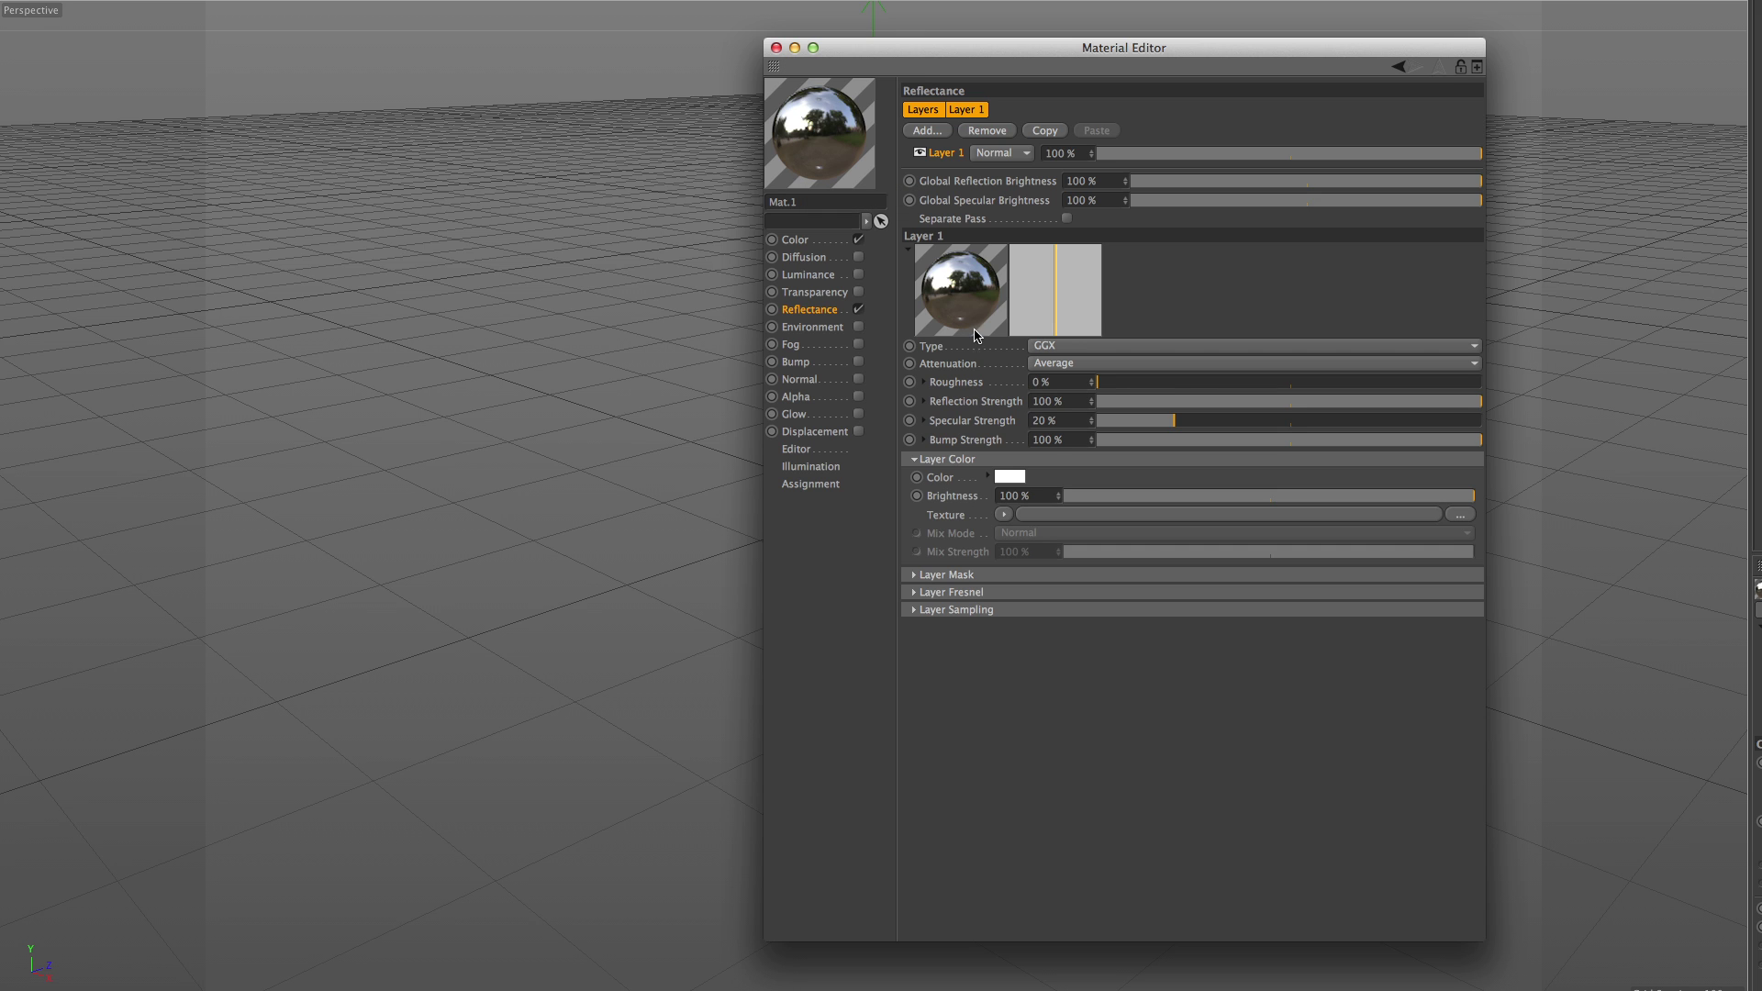
pyautogui.moveTo(1119, 390); pyautogui.dragTo(1505, 383)
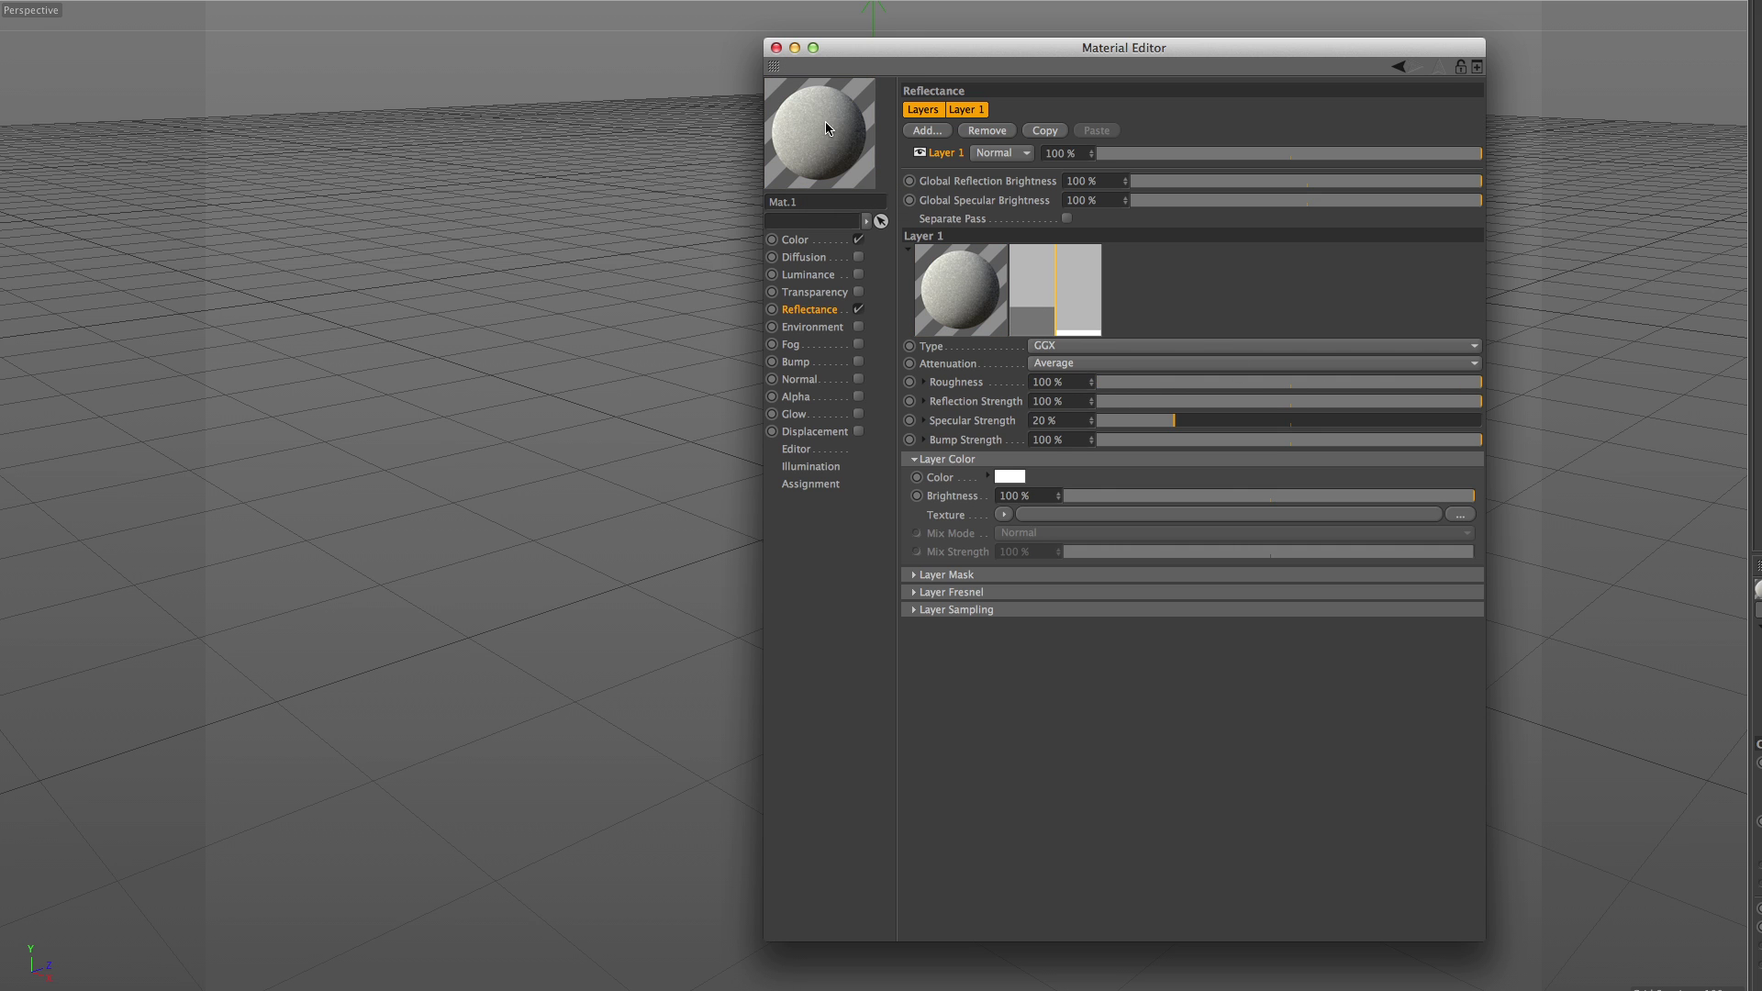
pyautogui.moveTo(1173, 383); pyautogui.dragTo(1193, 383)
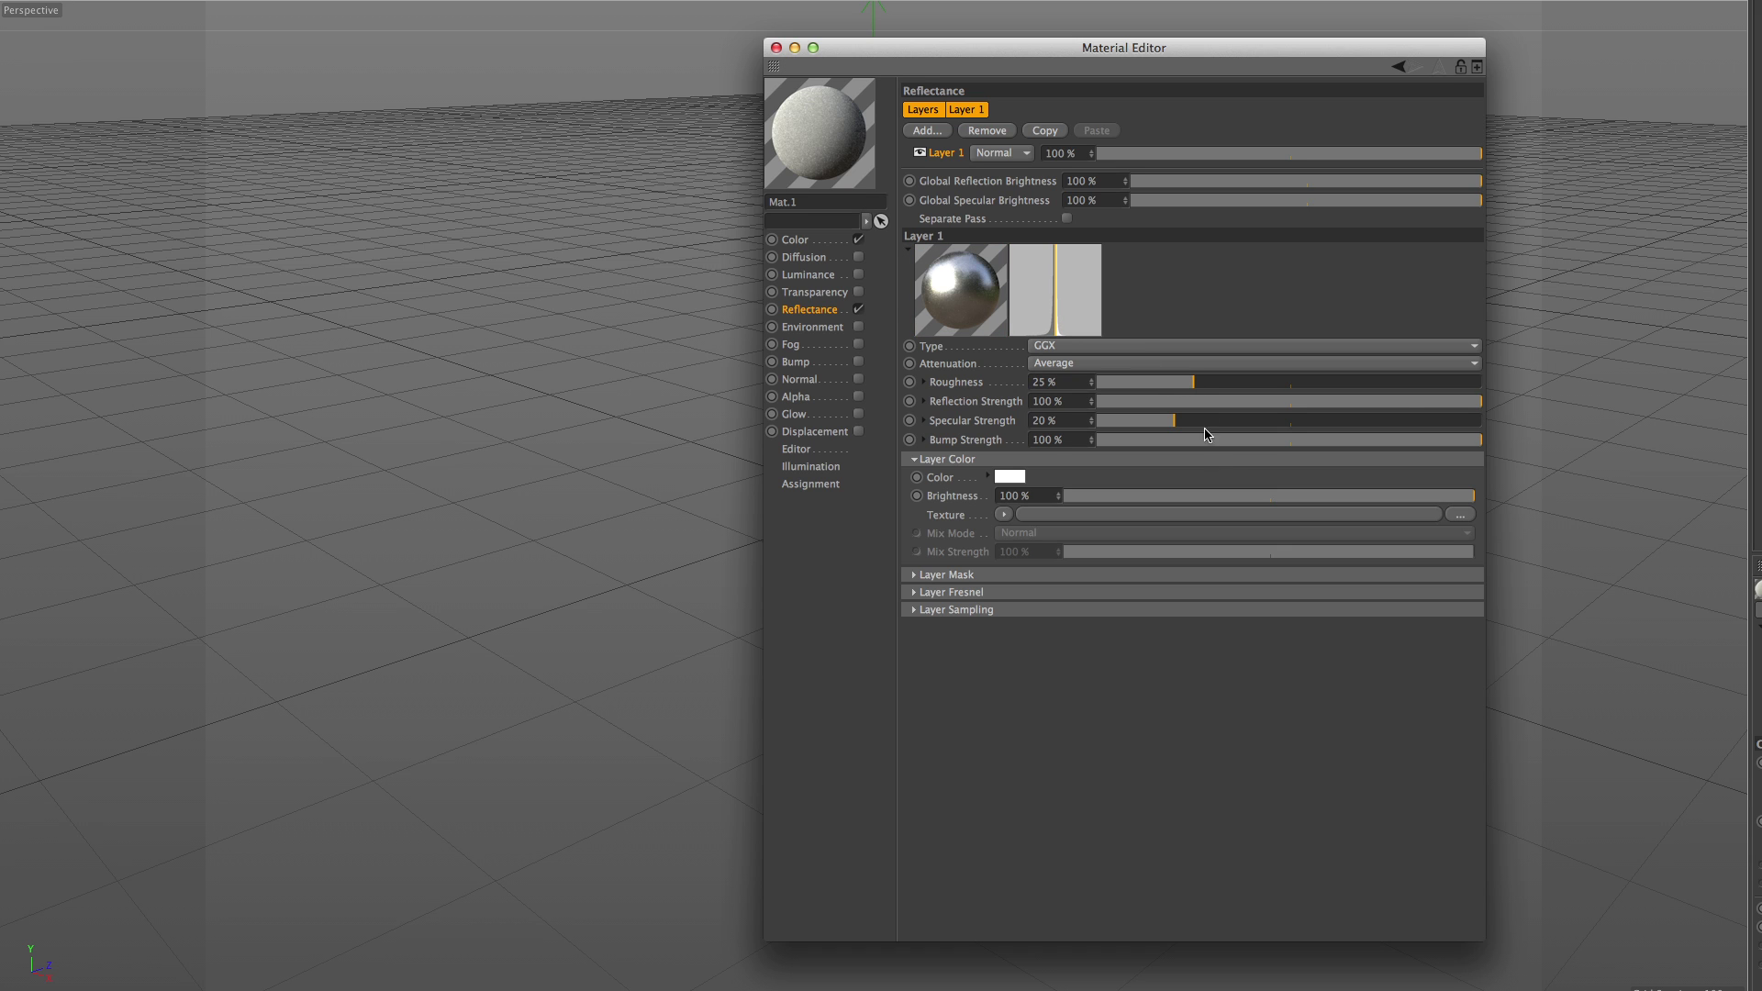
pyautogui.moveTo(1473, 402); pyautogui.dragTo(1294, 403)
pyautogui.moveTo(1147, 402)
pyautogui.mouseDown()
pyautogui.moveTo(1097, 402)
pyautogui.moveTo(1147, 422)
pyautogui.moveTo(1115, 422)
pyautogui.moveTo(1433, 418)
pyautogui.moveTo(1178, 422)
pyautogui.moveTo(1115, 402)
pyautogui.moveTo(1135, 402)
pyautogui.mouseUp()
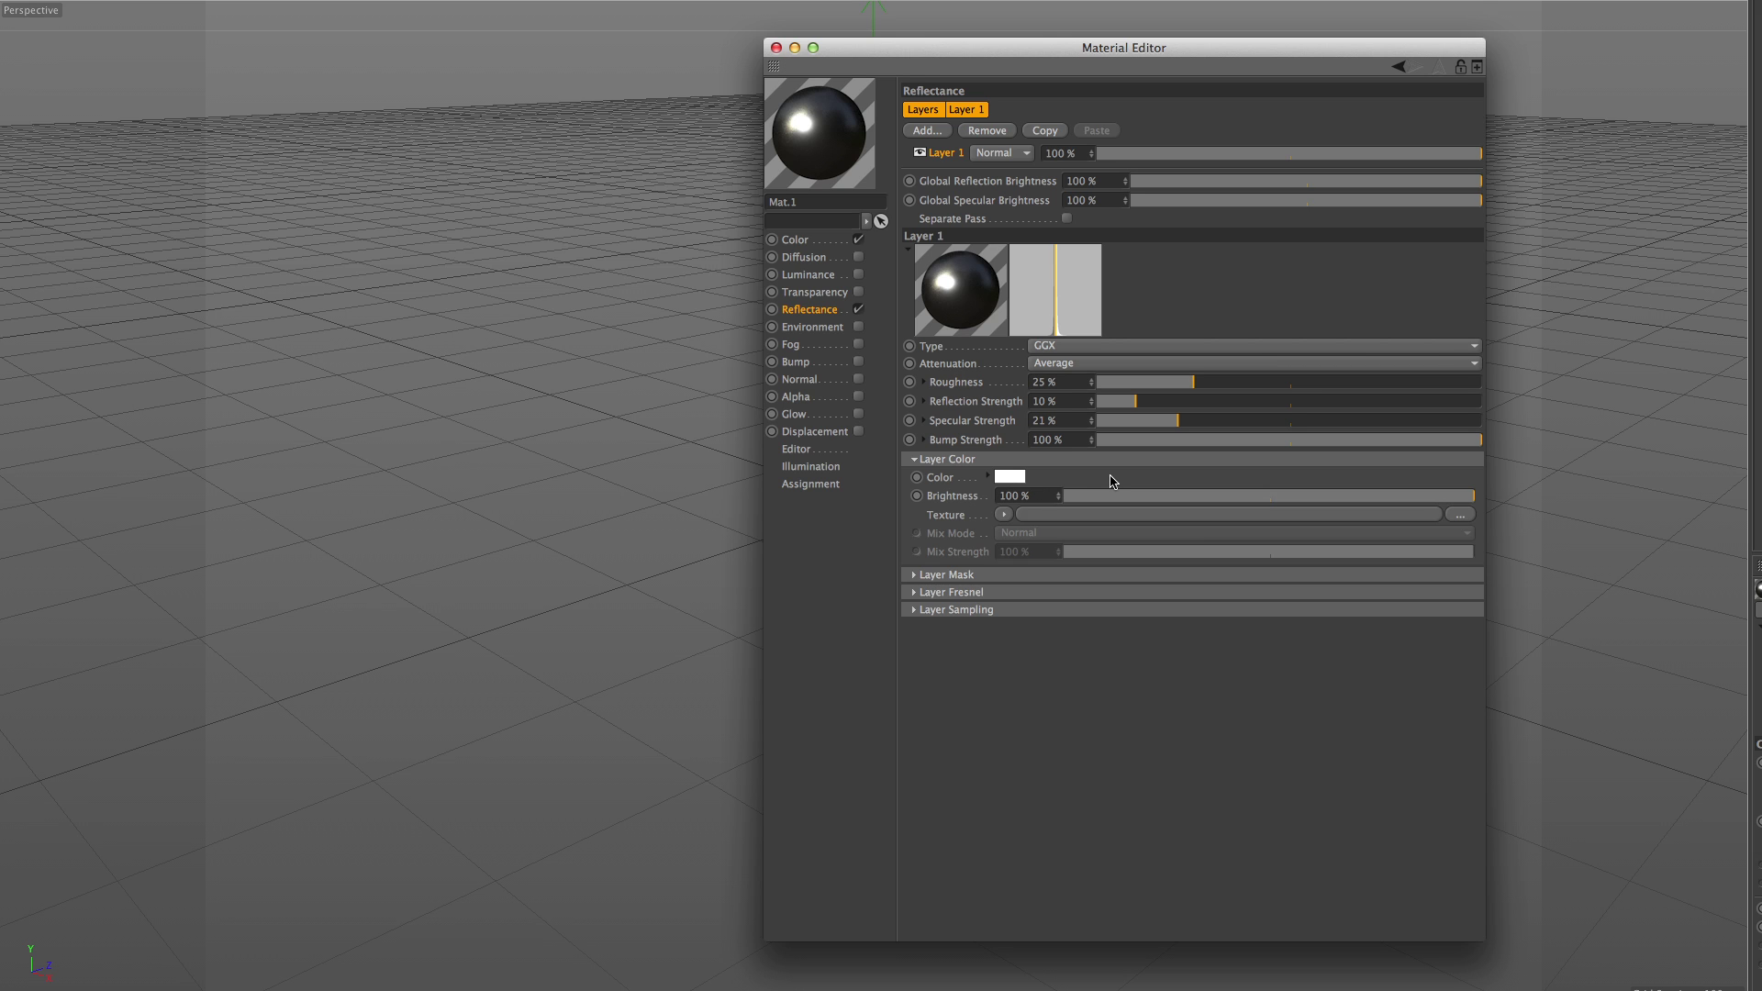
# Step: Set the GGX layer's Fresnel to Dielectric with the Custom preset, after trying Conductor
pyautogui.click(954, 595)
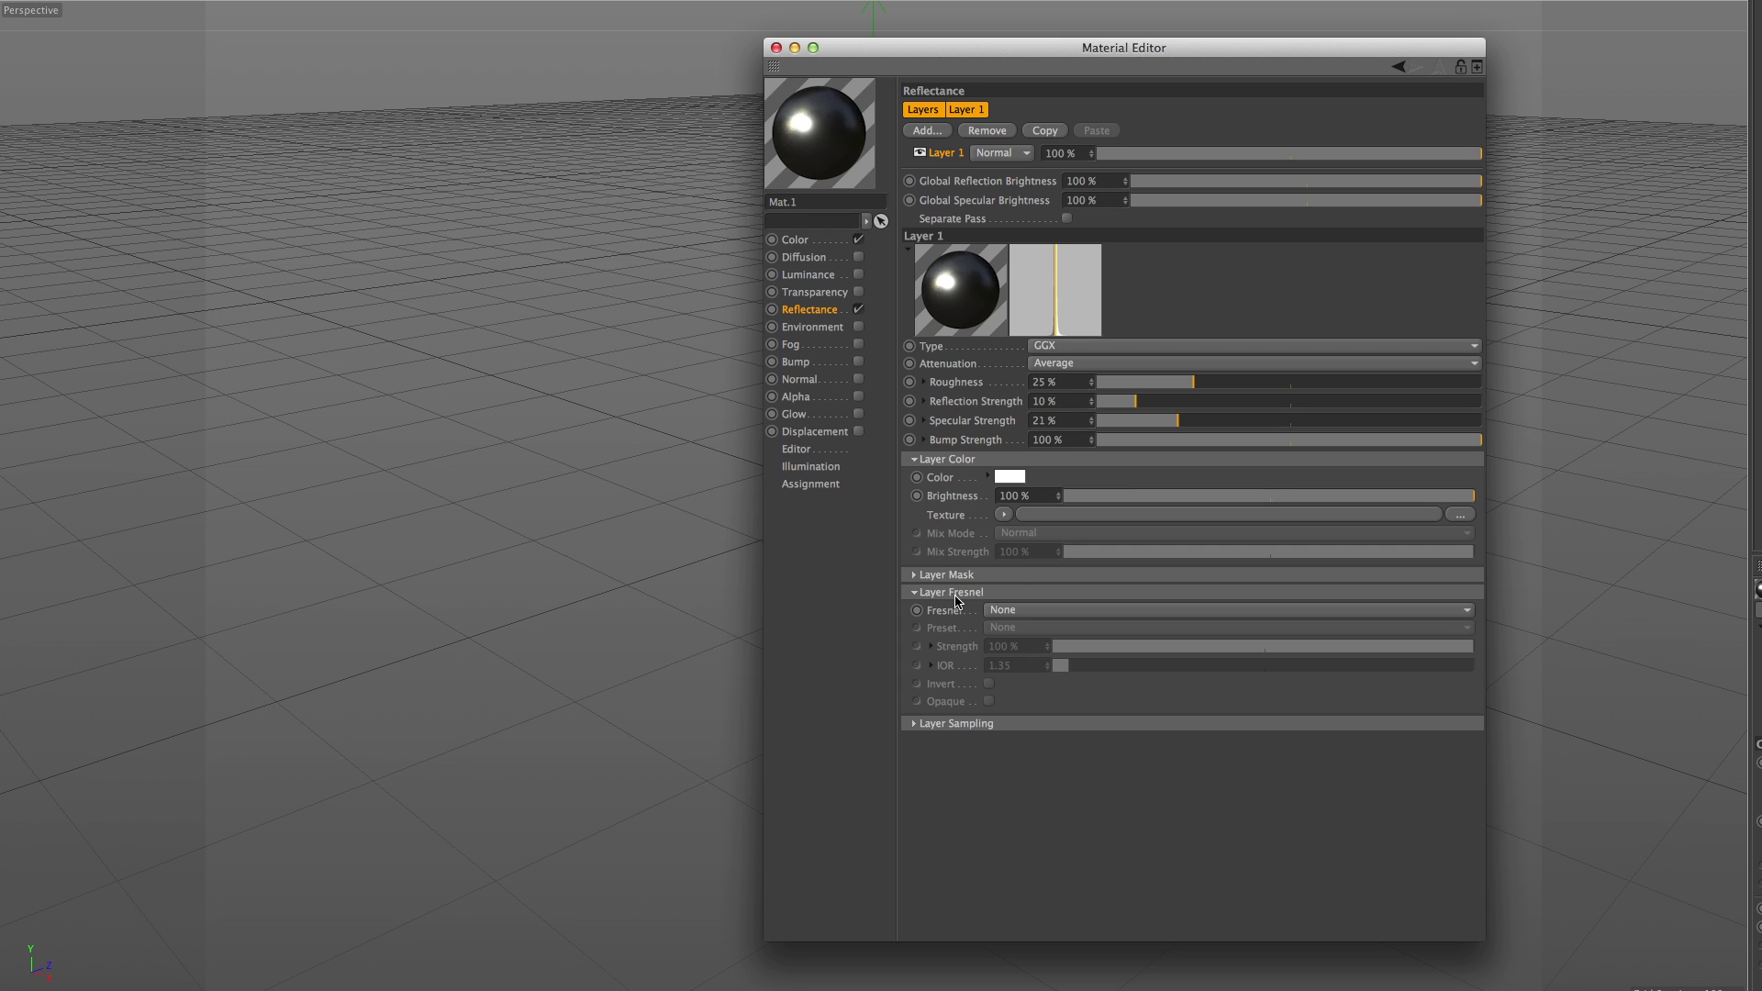
pyautogui.click(1055, 610)
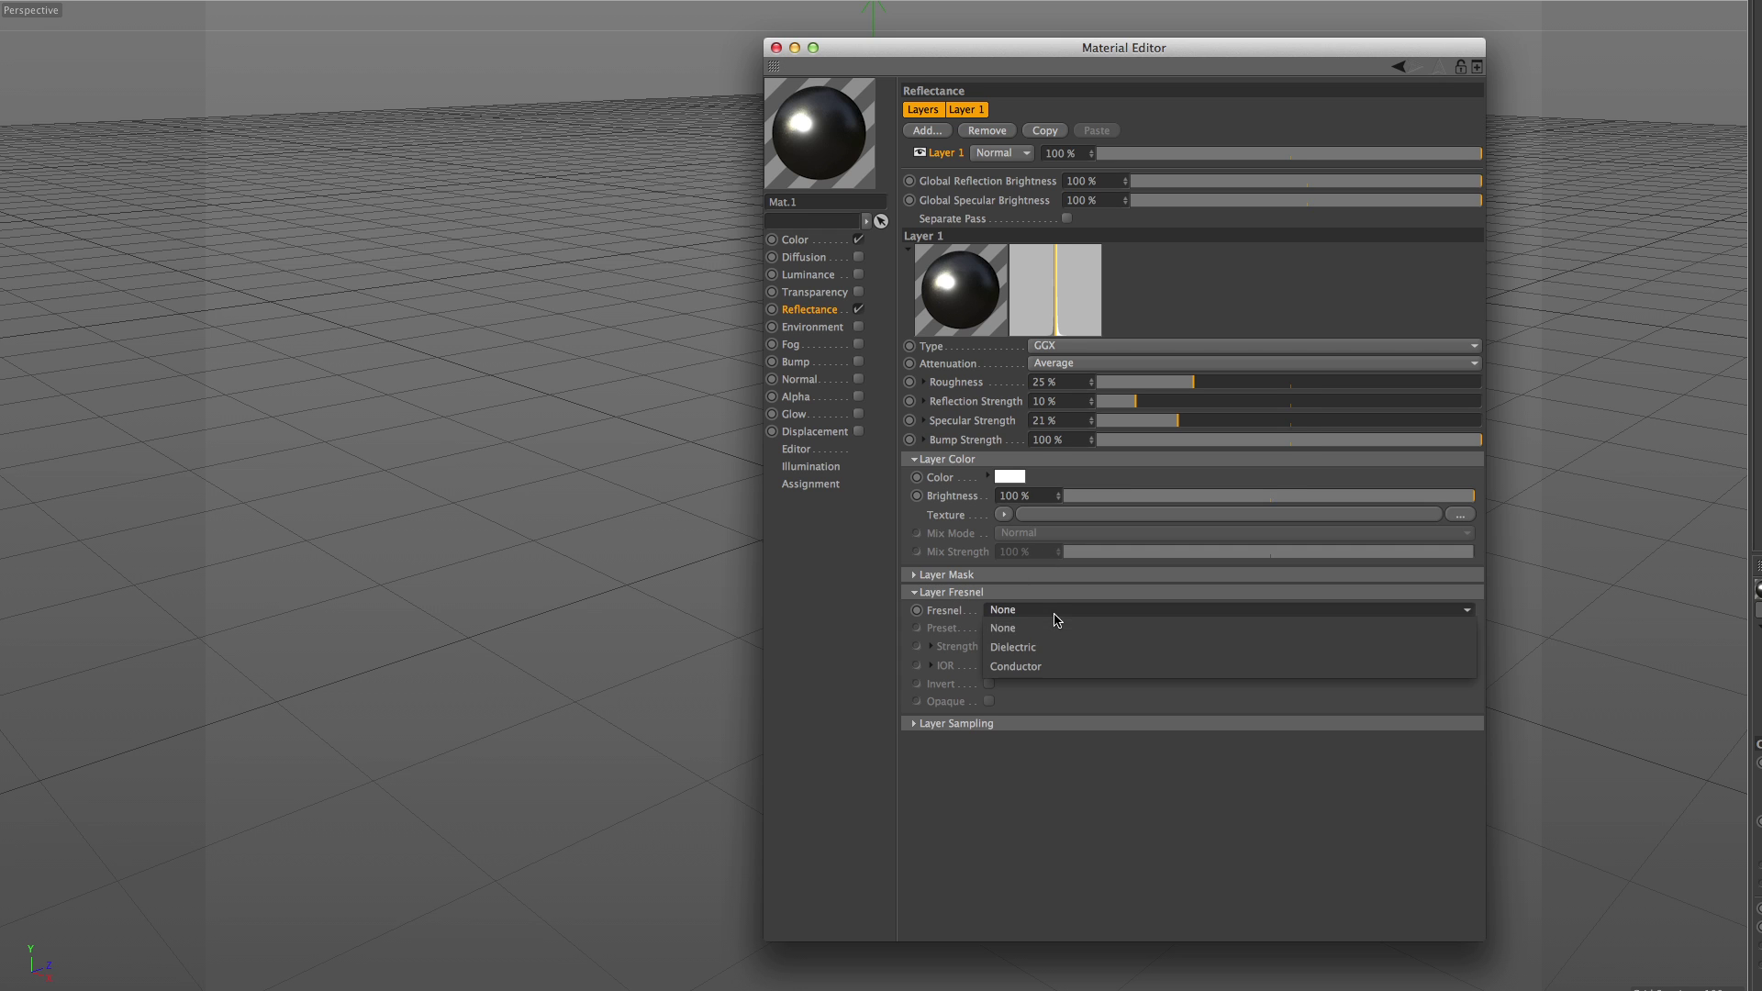
pyautogui.click(1054, 667)
pyautogui.click(1043, 628)
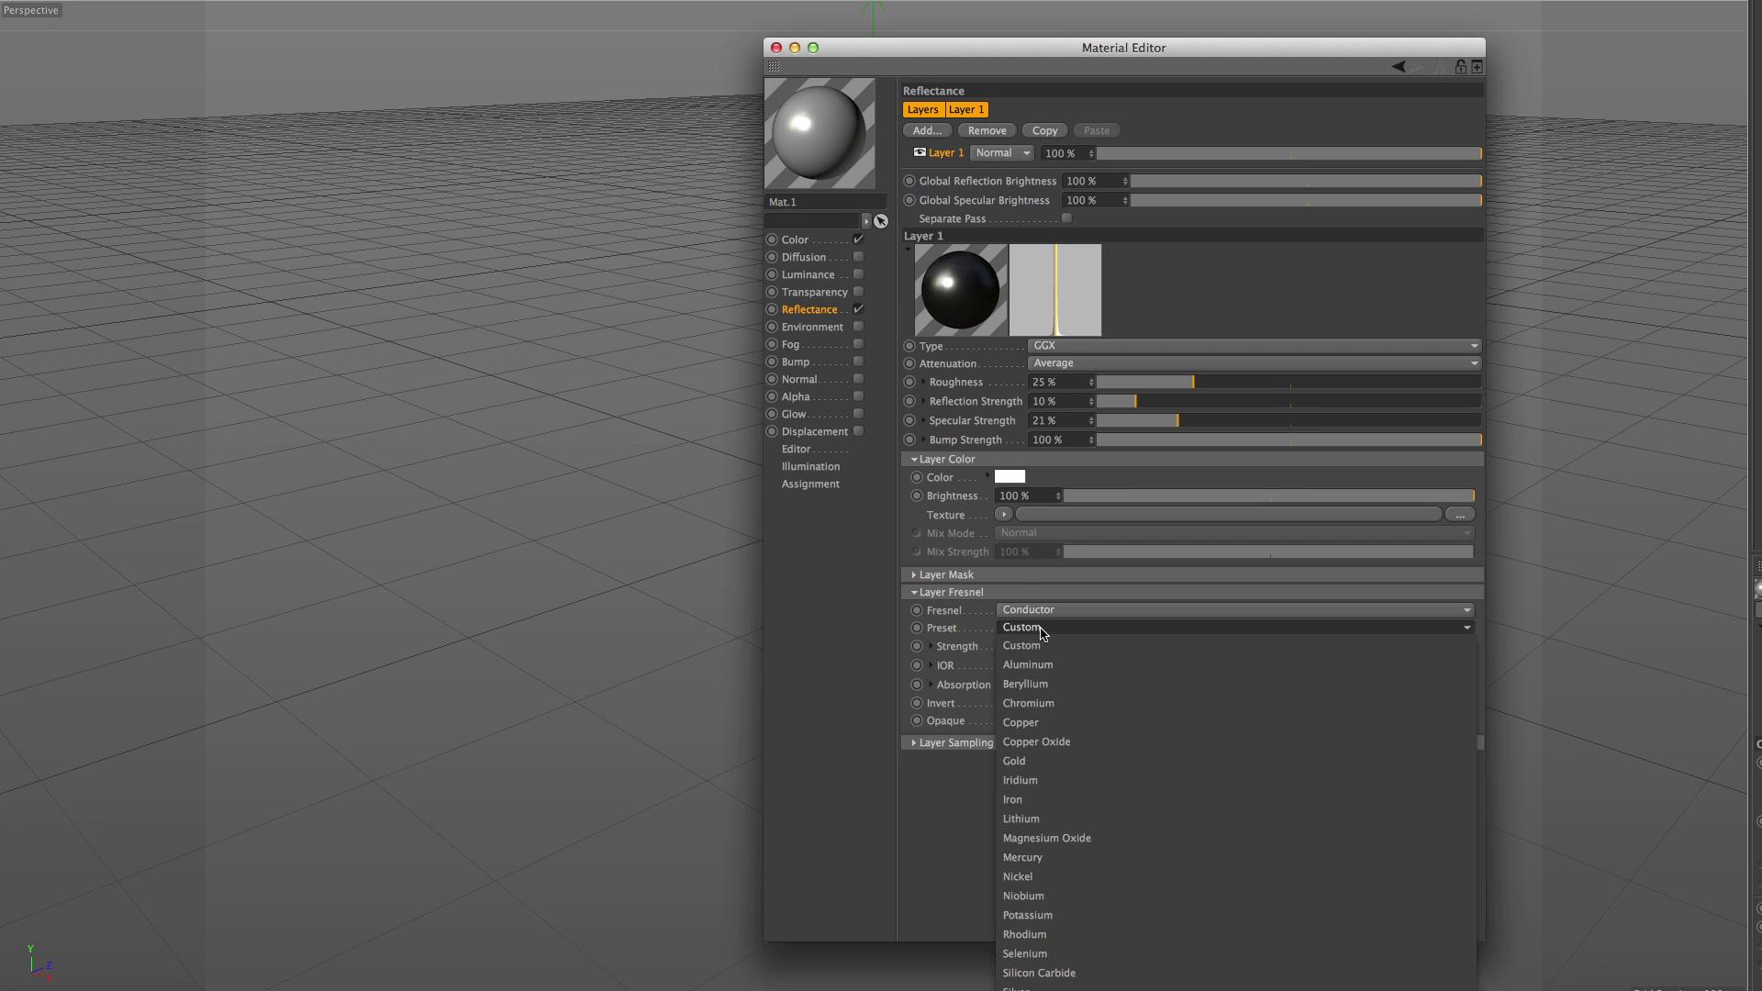
pyautogui.click(1051, 611)
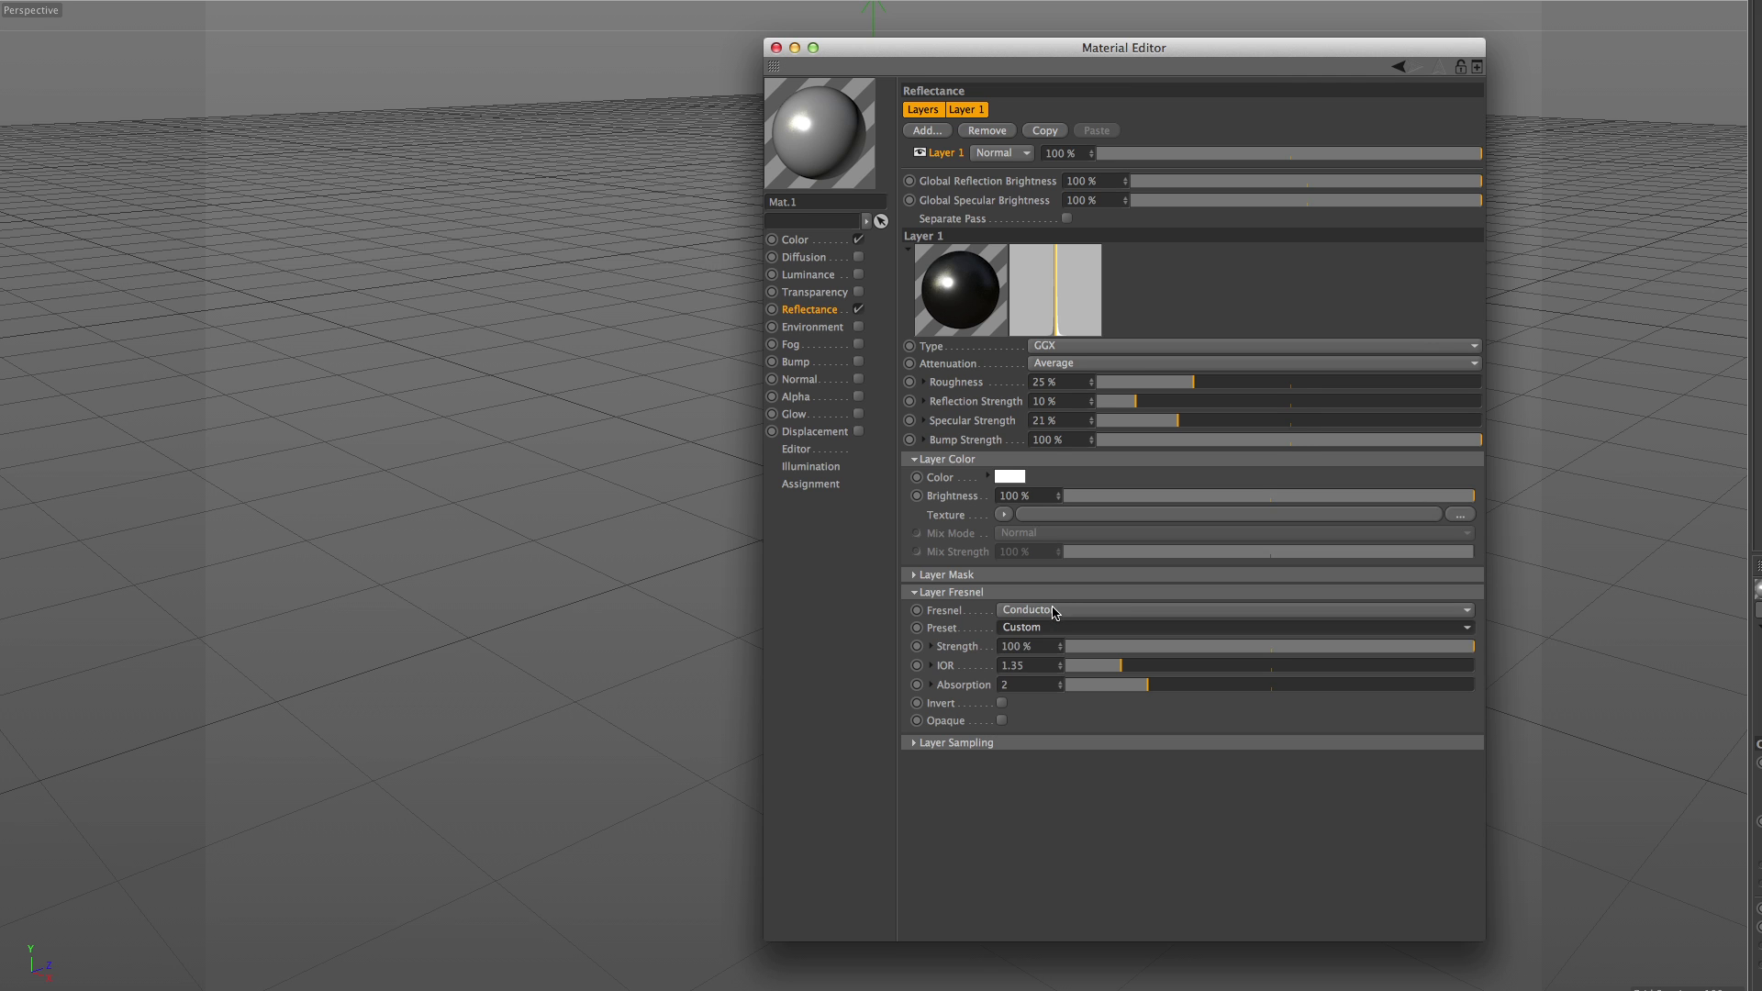
pyautogui.click(1051, 611)
pyautogui.click(1046, 647)
pyautogui.click(1046, 628)
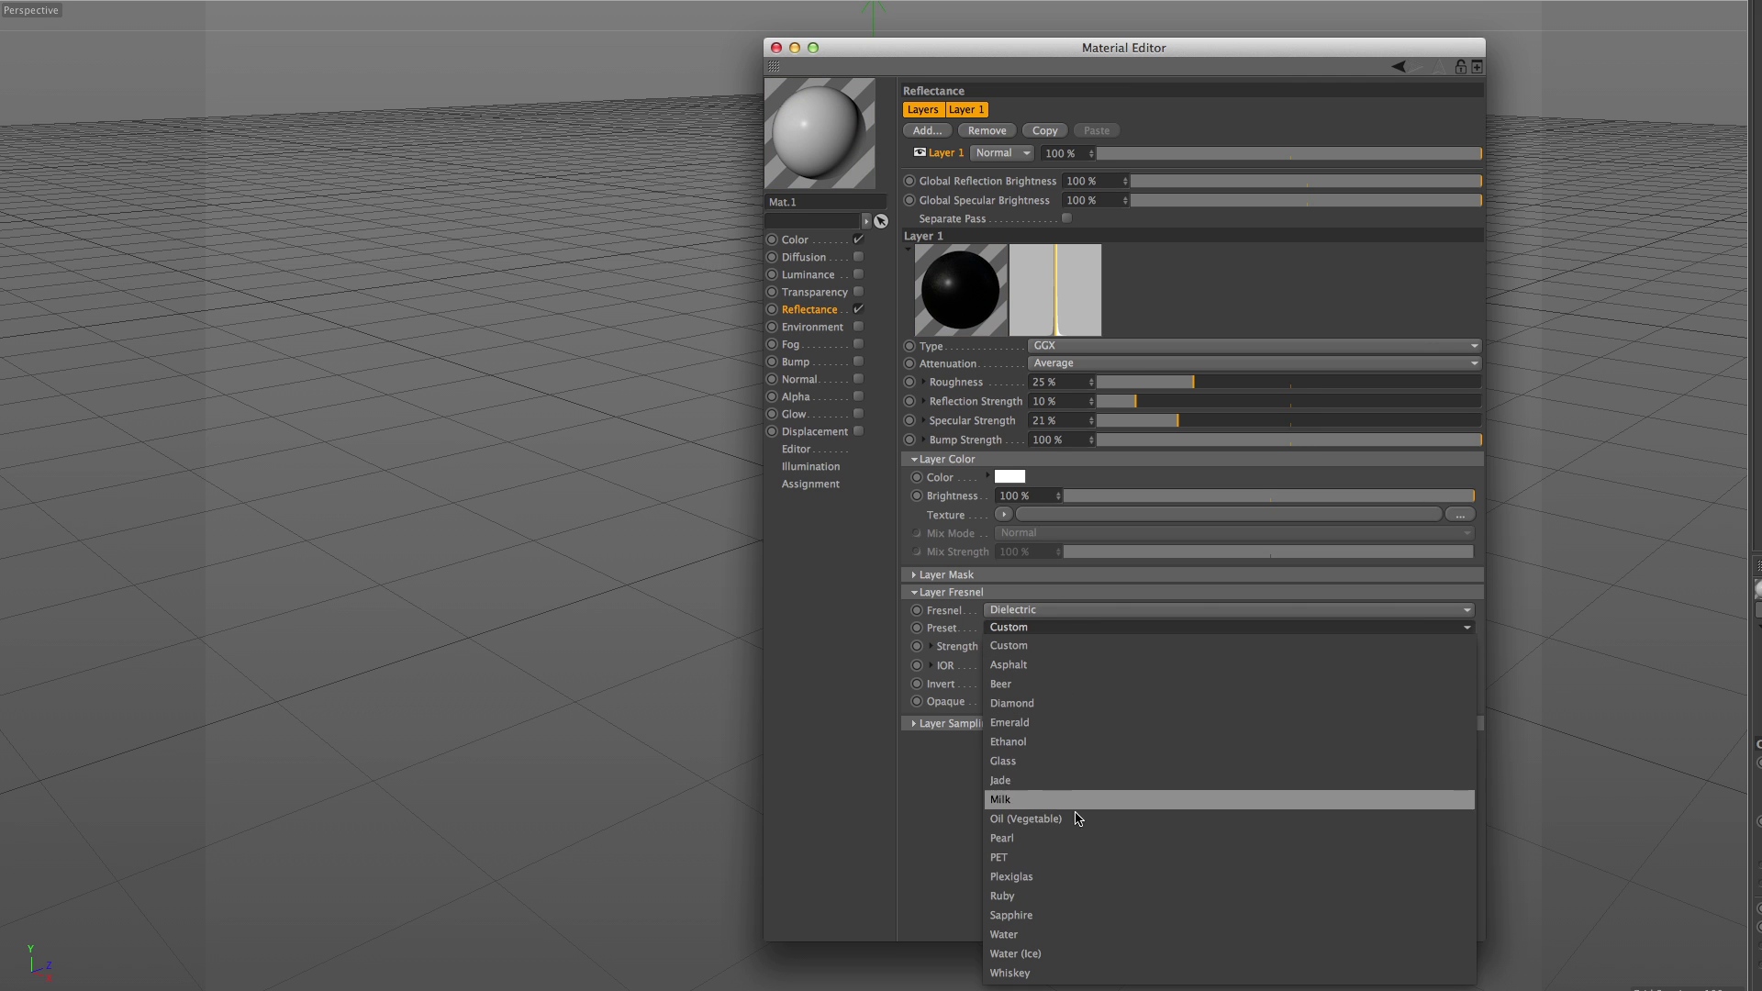
pyautogui.click(914, 837)
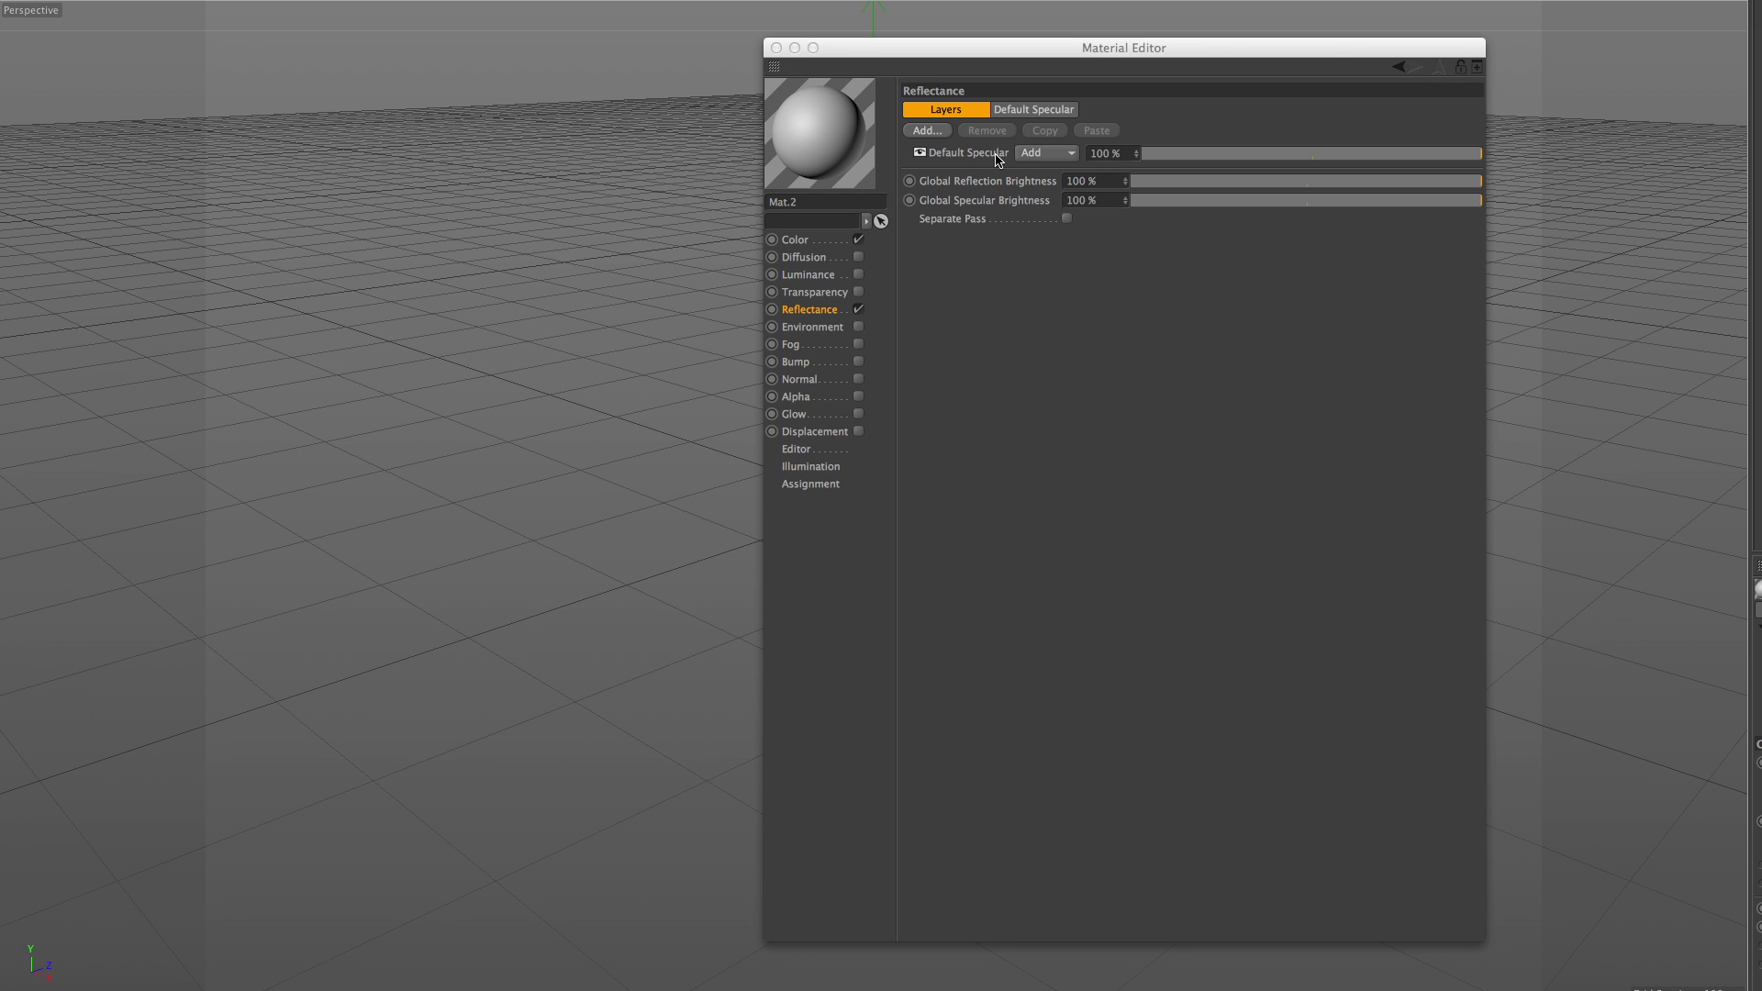
# Step: Add a Reflection (Legacy) layer at 0% specular strength and move Default Specular above Layer 1
pyautogui.click(936, 133)
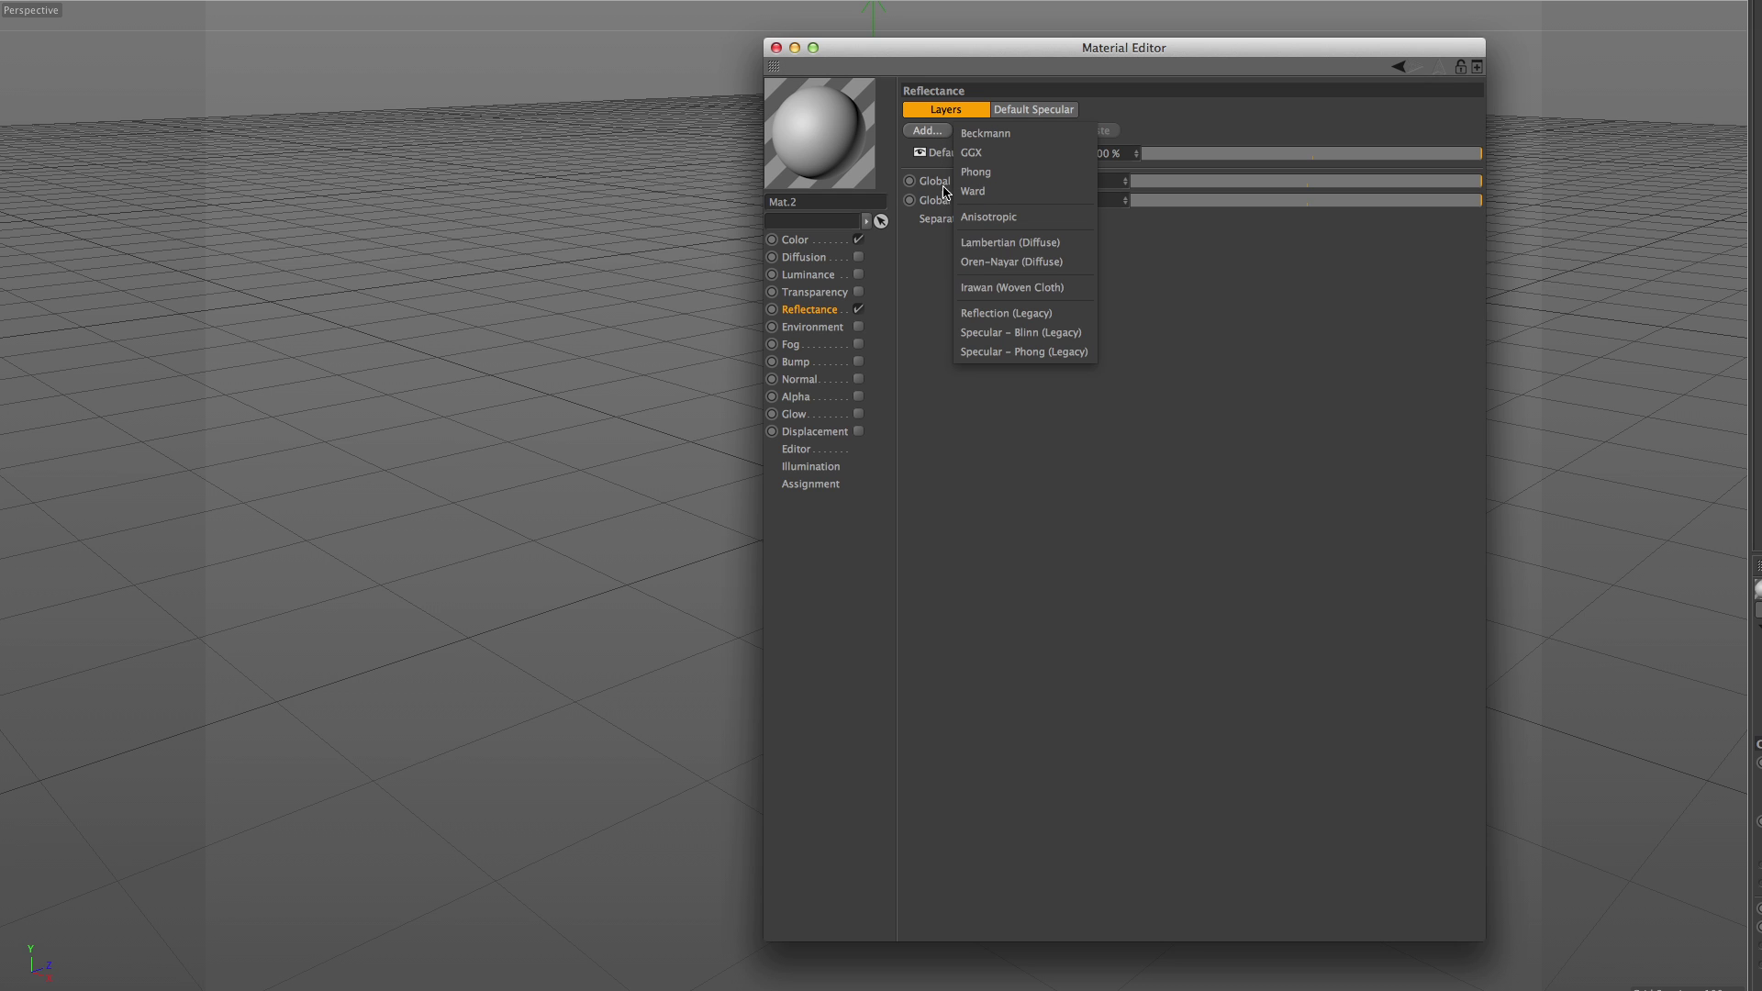
pyautogui.click(1004, 313)
pyautogui.moveTo(1170, 443); pyautogui.dragTo(1043, 444)
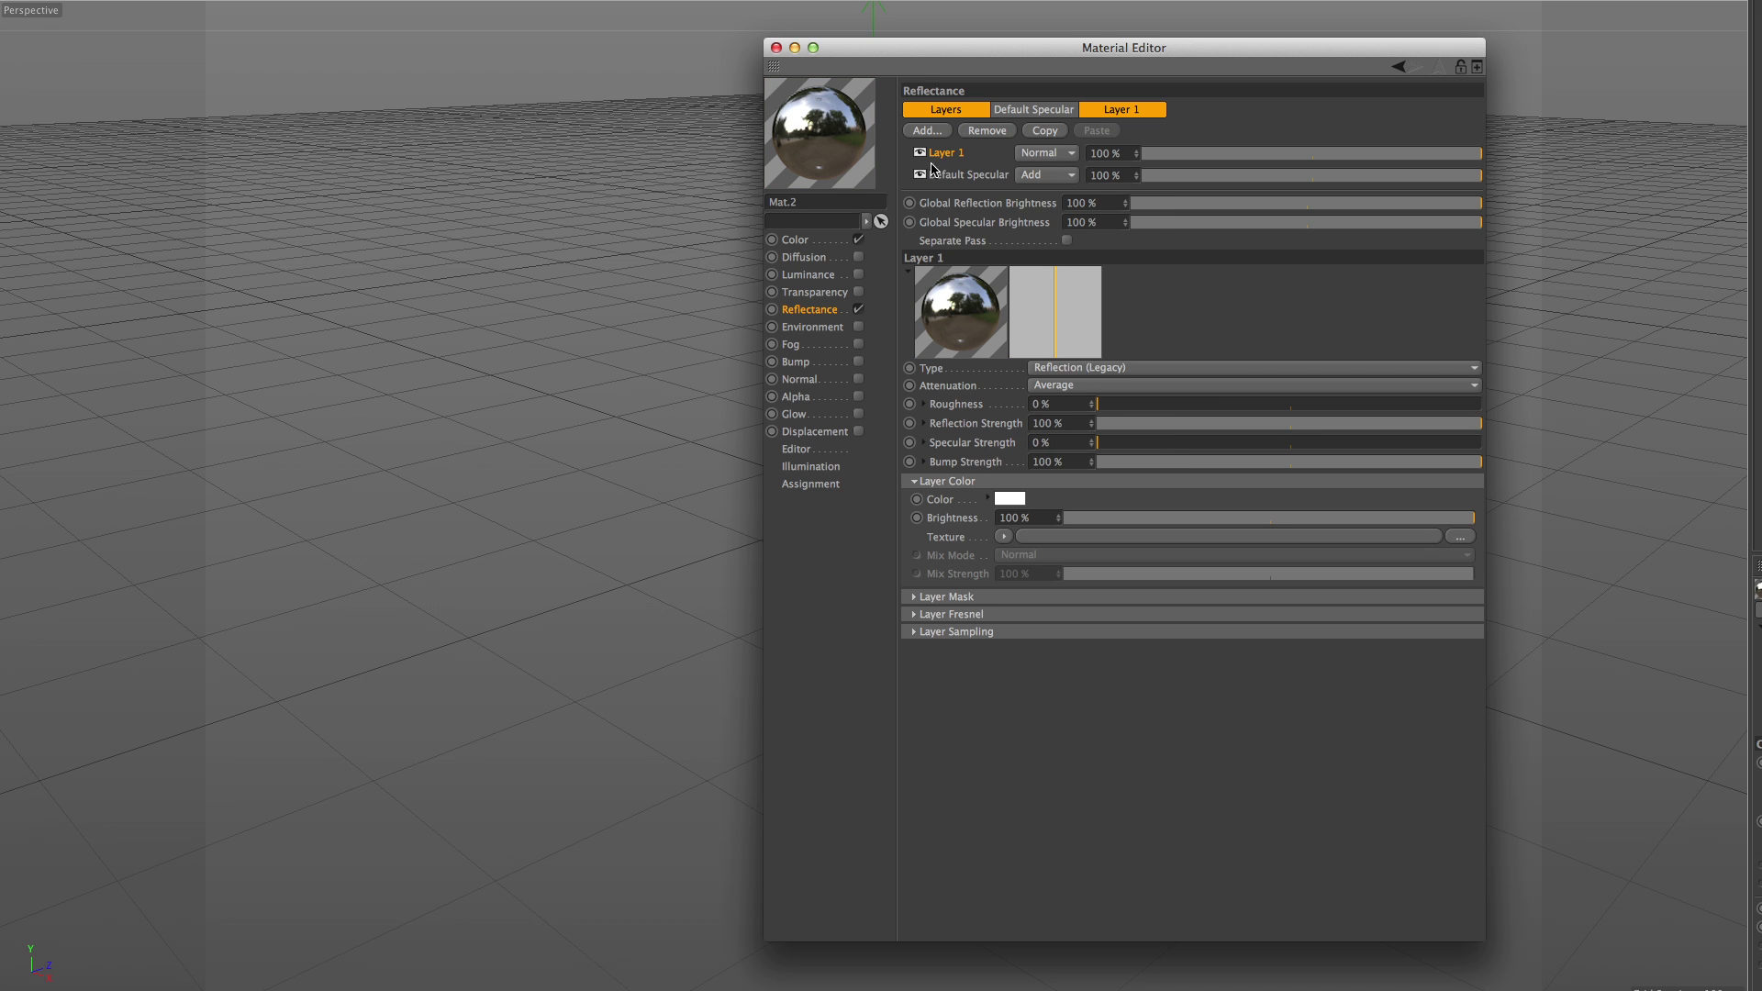
pyautogui.moveTo(947, 174); pyautogui.dragTo(954, 147)
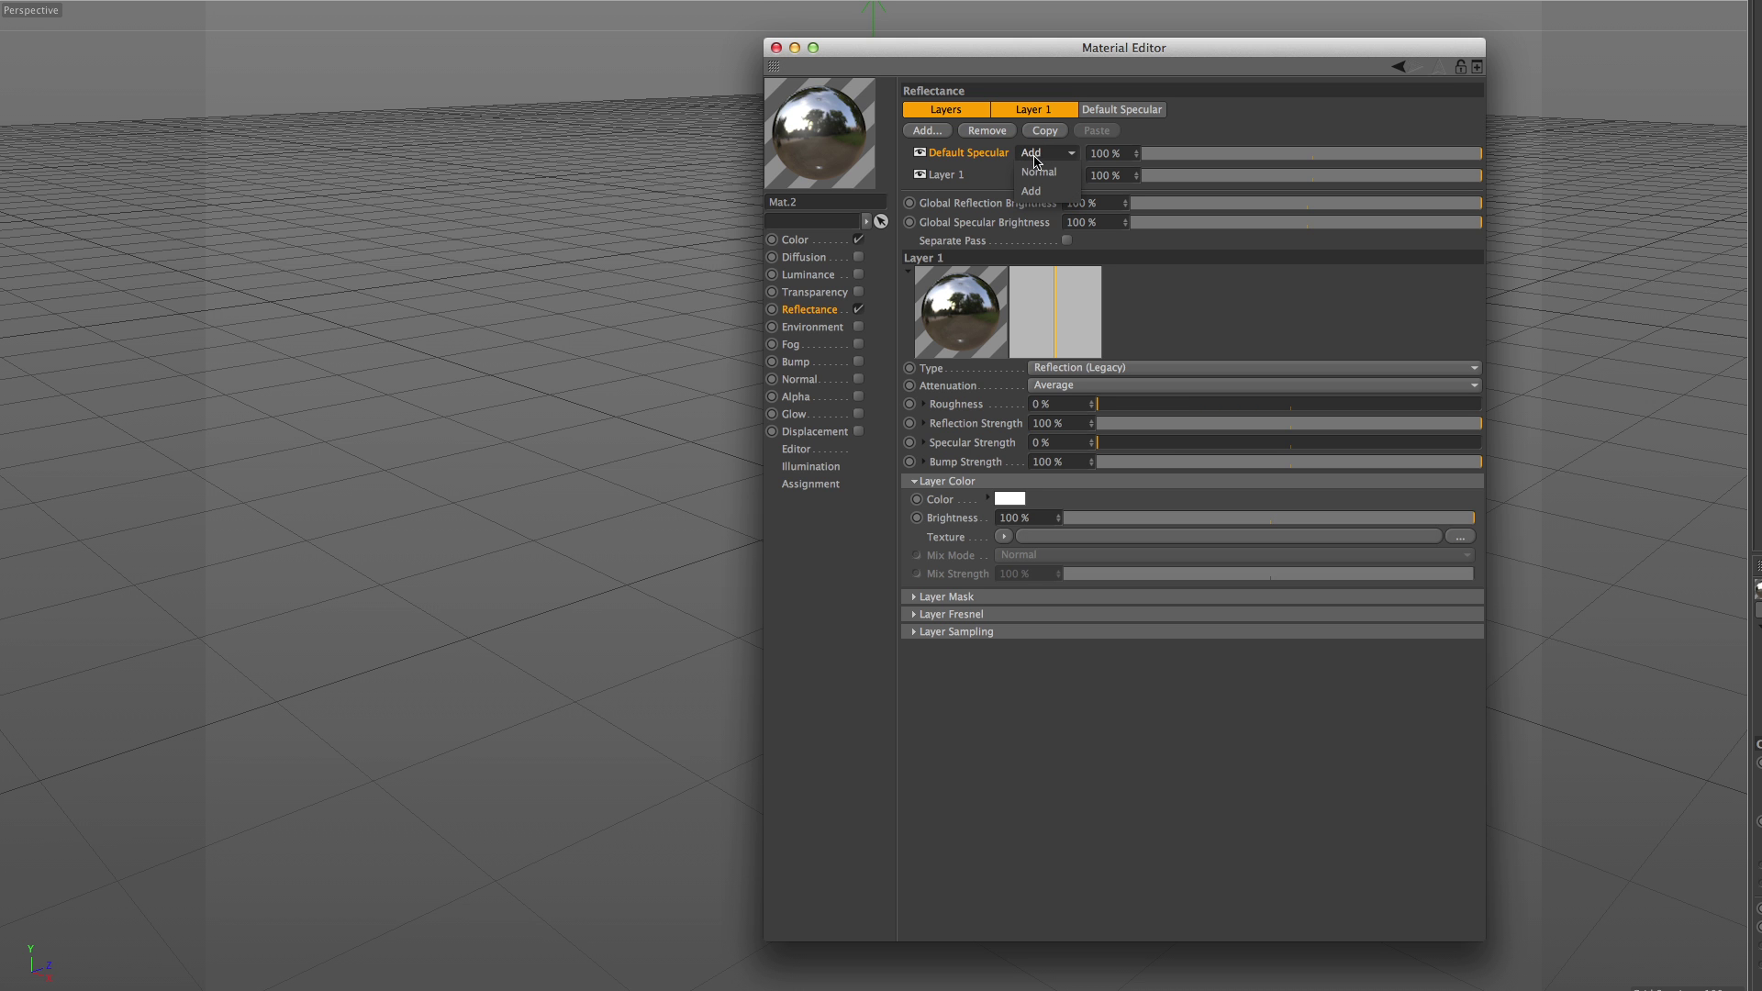
pyautogui.click(1075, 386)
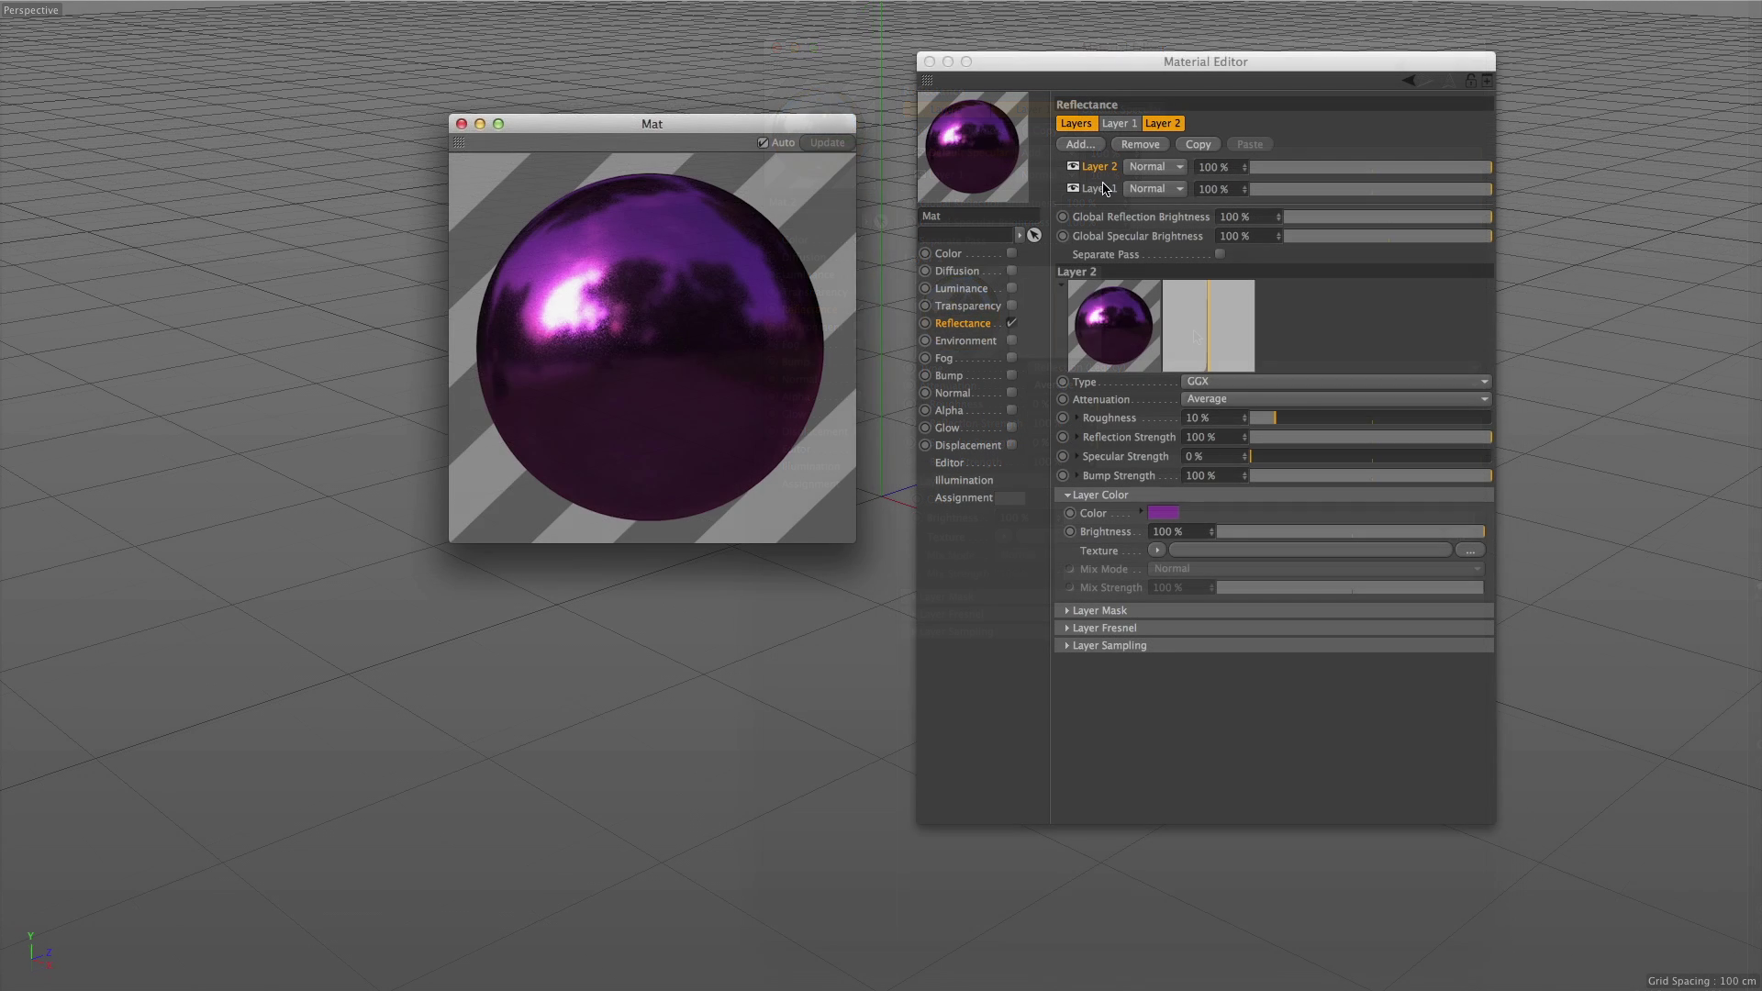
# Step: Try Add blending on purple Layer 2, return it to Normal, and close the floating preview
pyautogui.click(1094, 167)
pyautogui.click(1155, 166)
pyautogui.click(1150, 210)
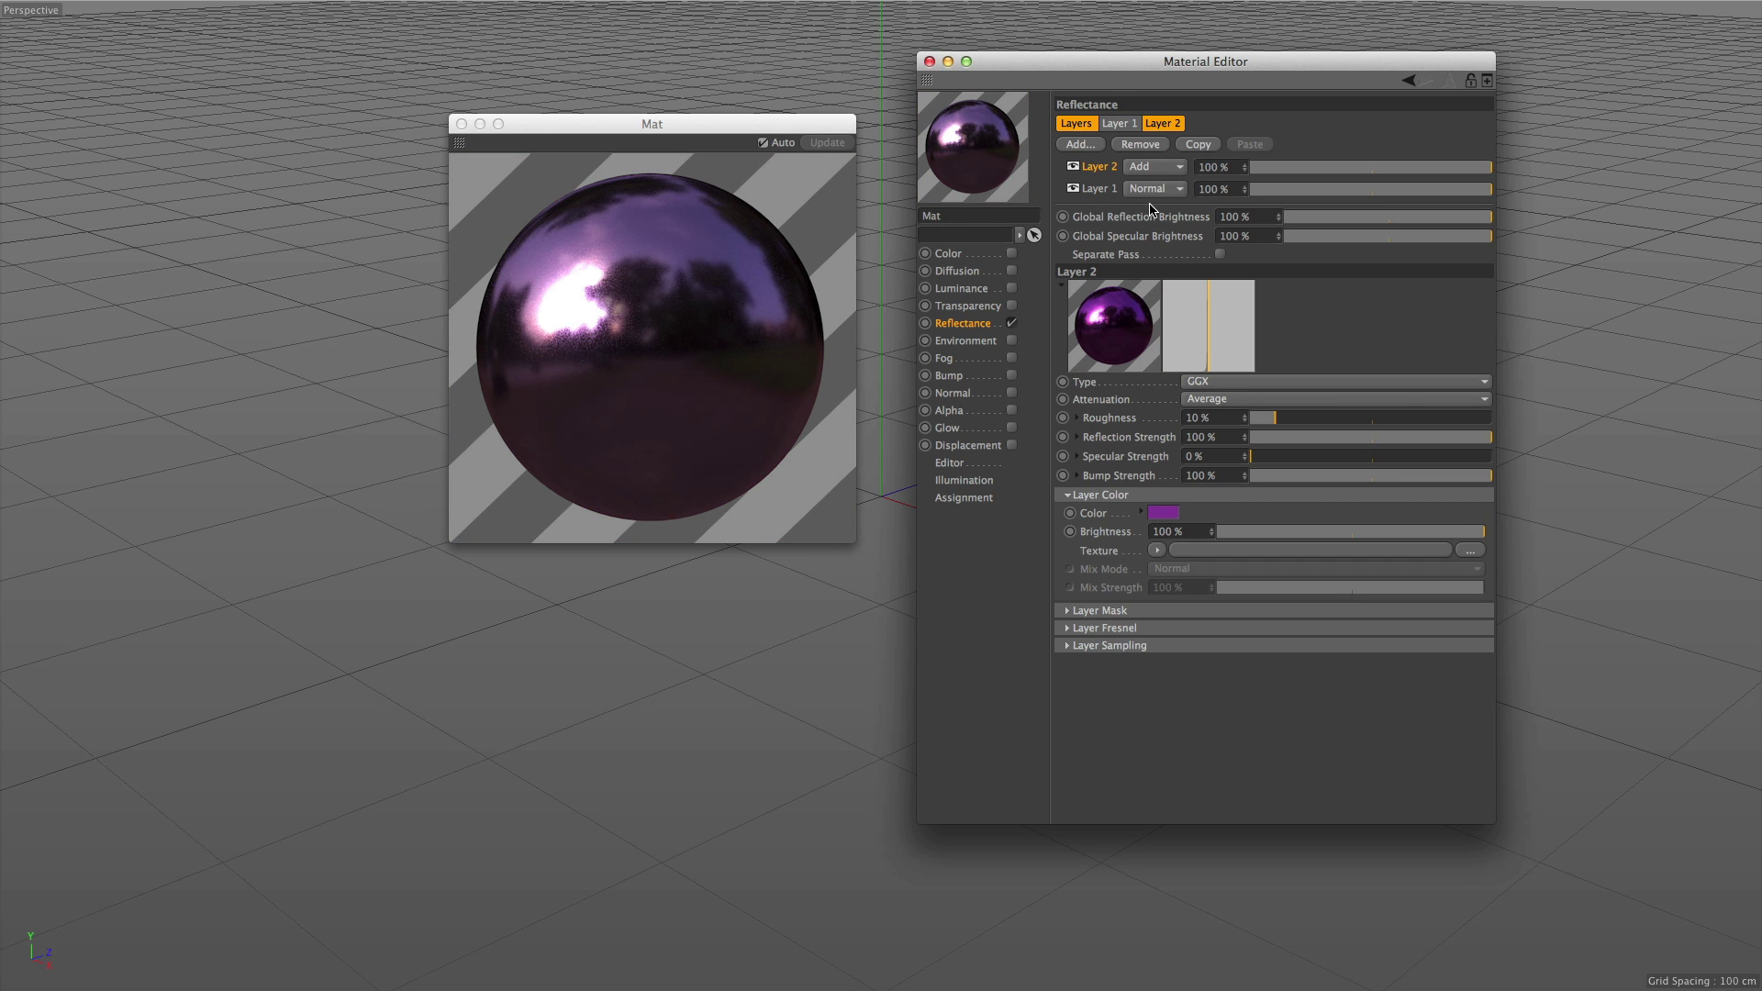
pyautogui.click(1153, 167)
pyautogui.click(1148, 190)
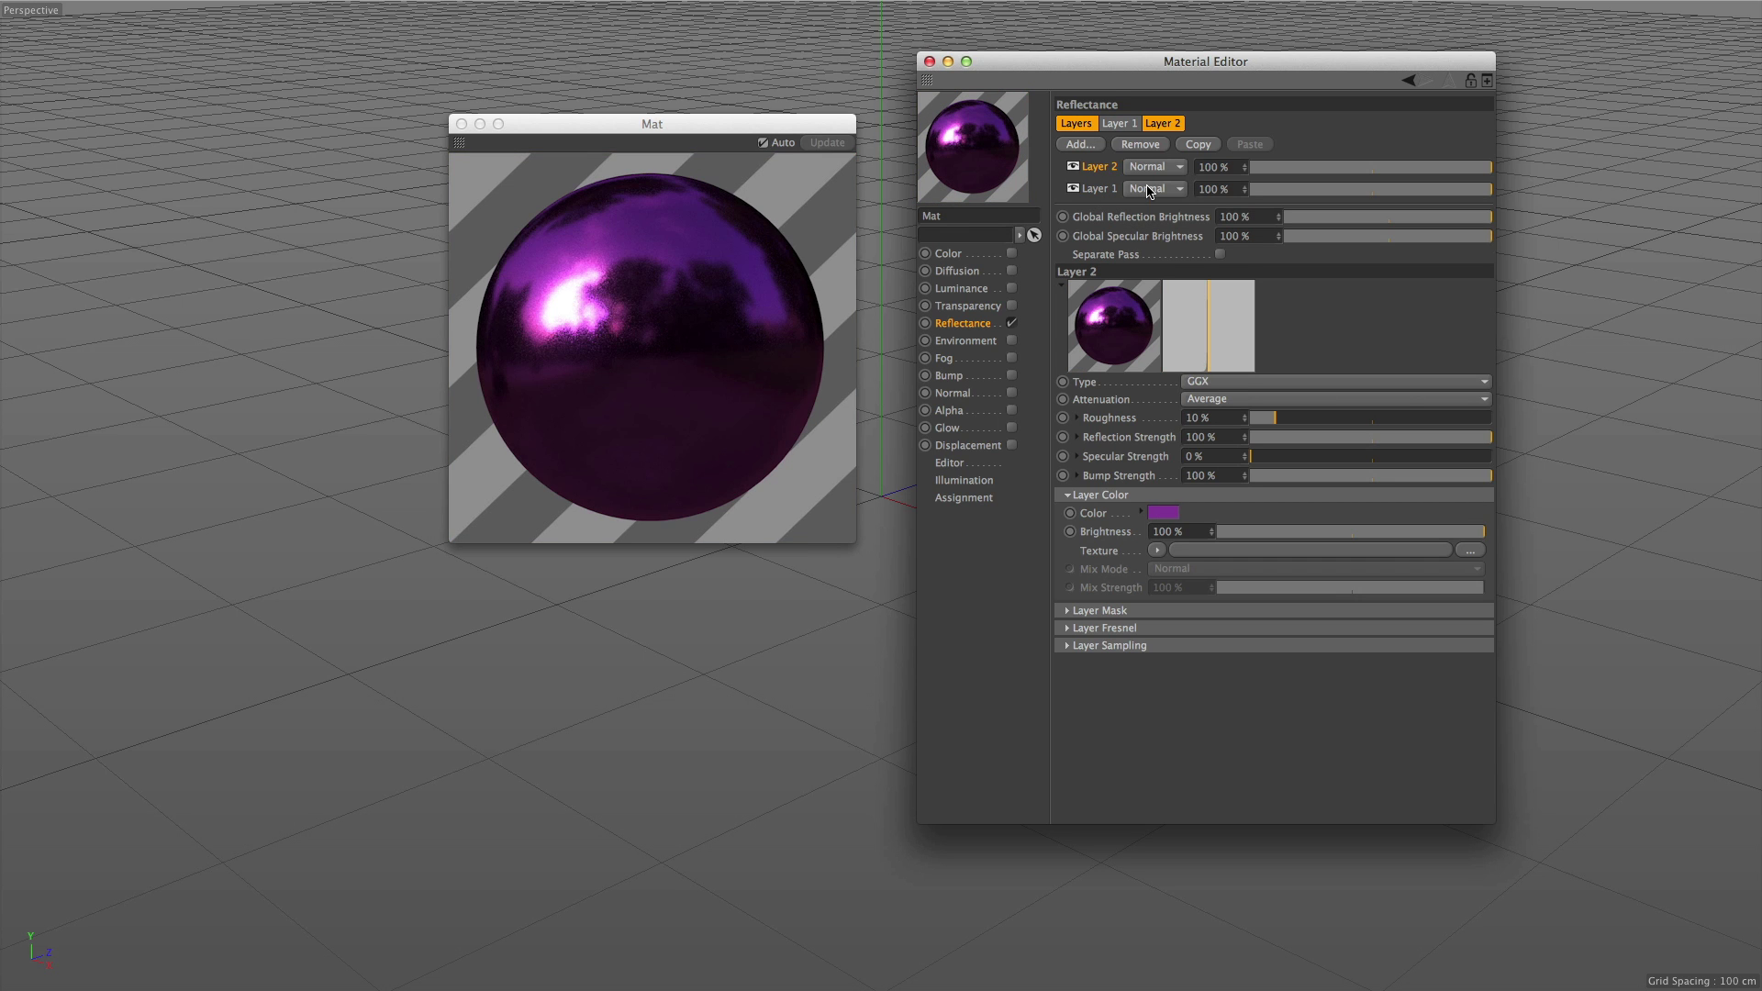
pyautogui.click(462, 124)
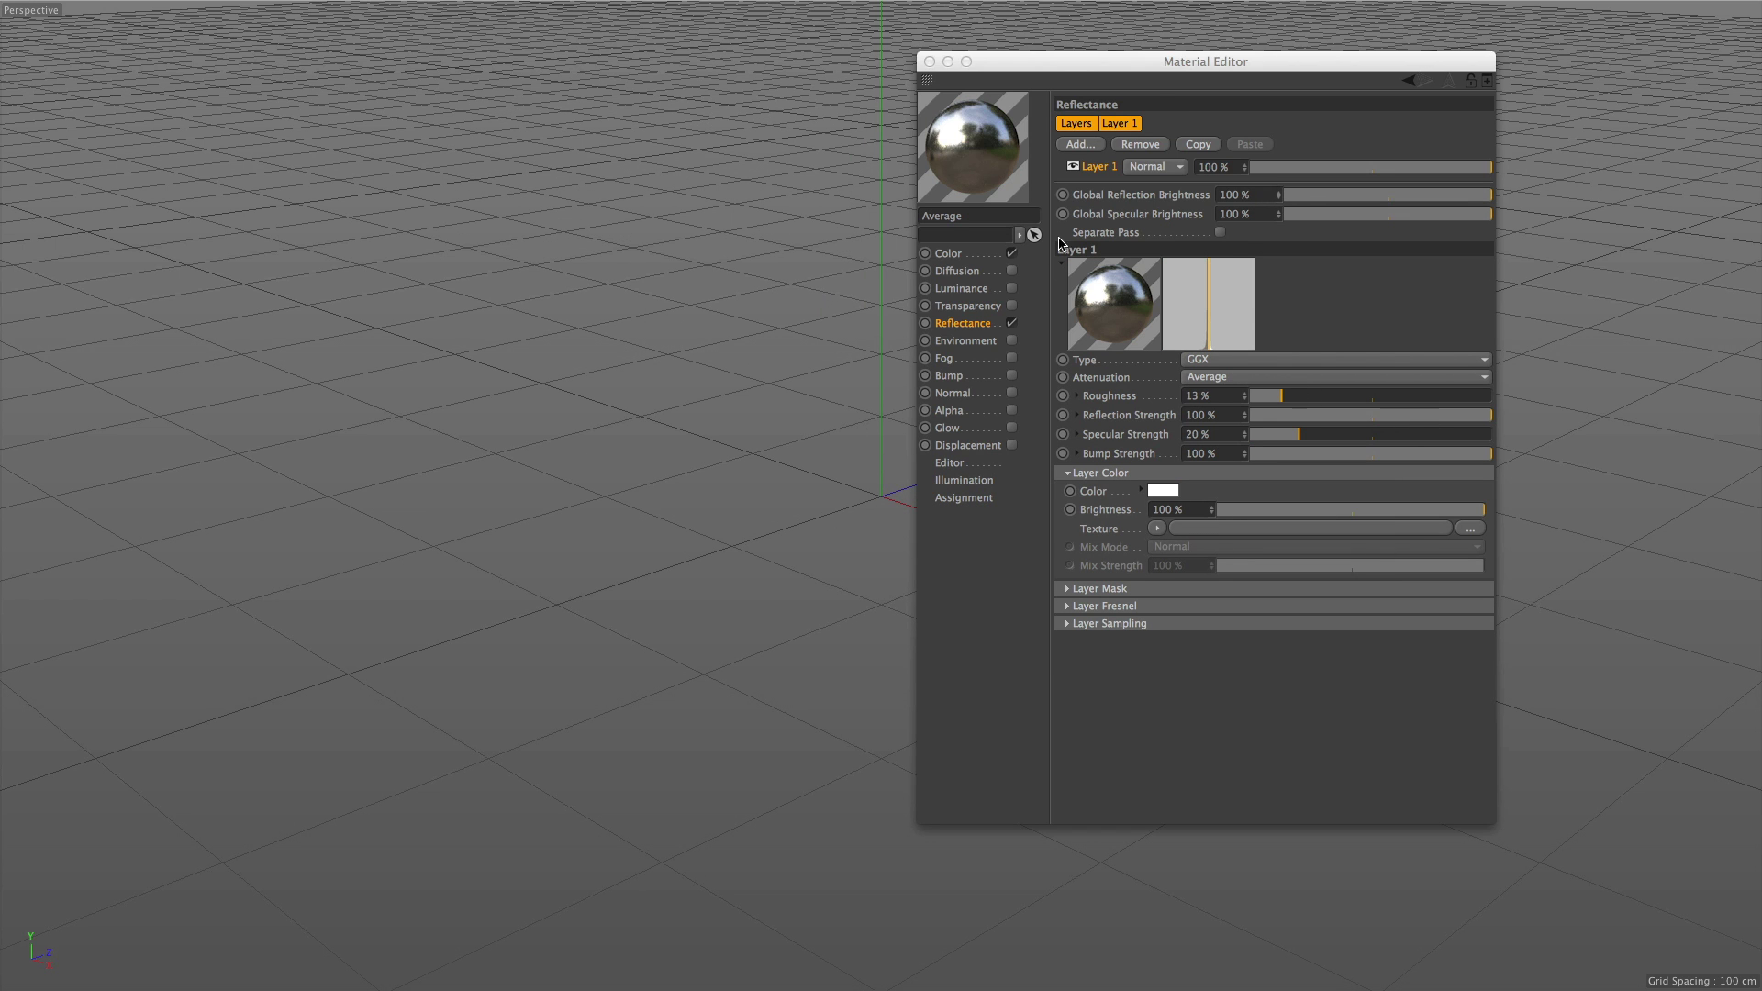
# Step: Drop the Average material's Layer Color brightness from 100% to 0%, revealing the blue base colour
pyautogui.click(985, 257)
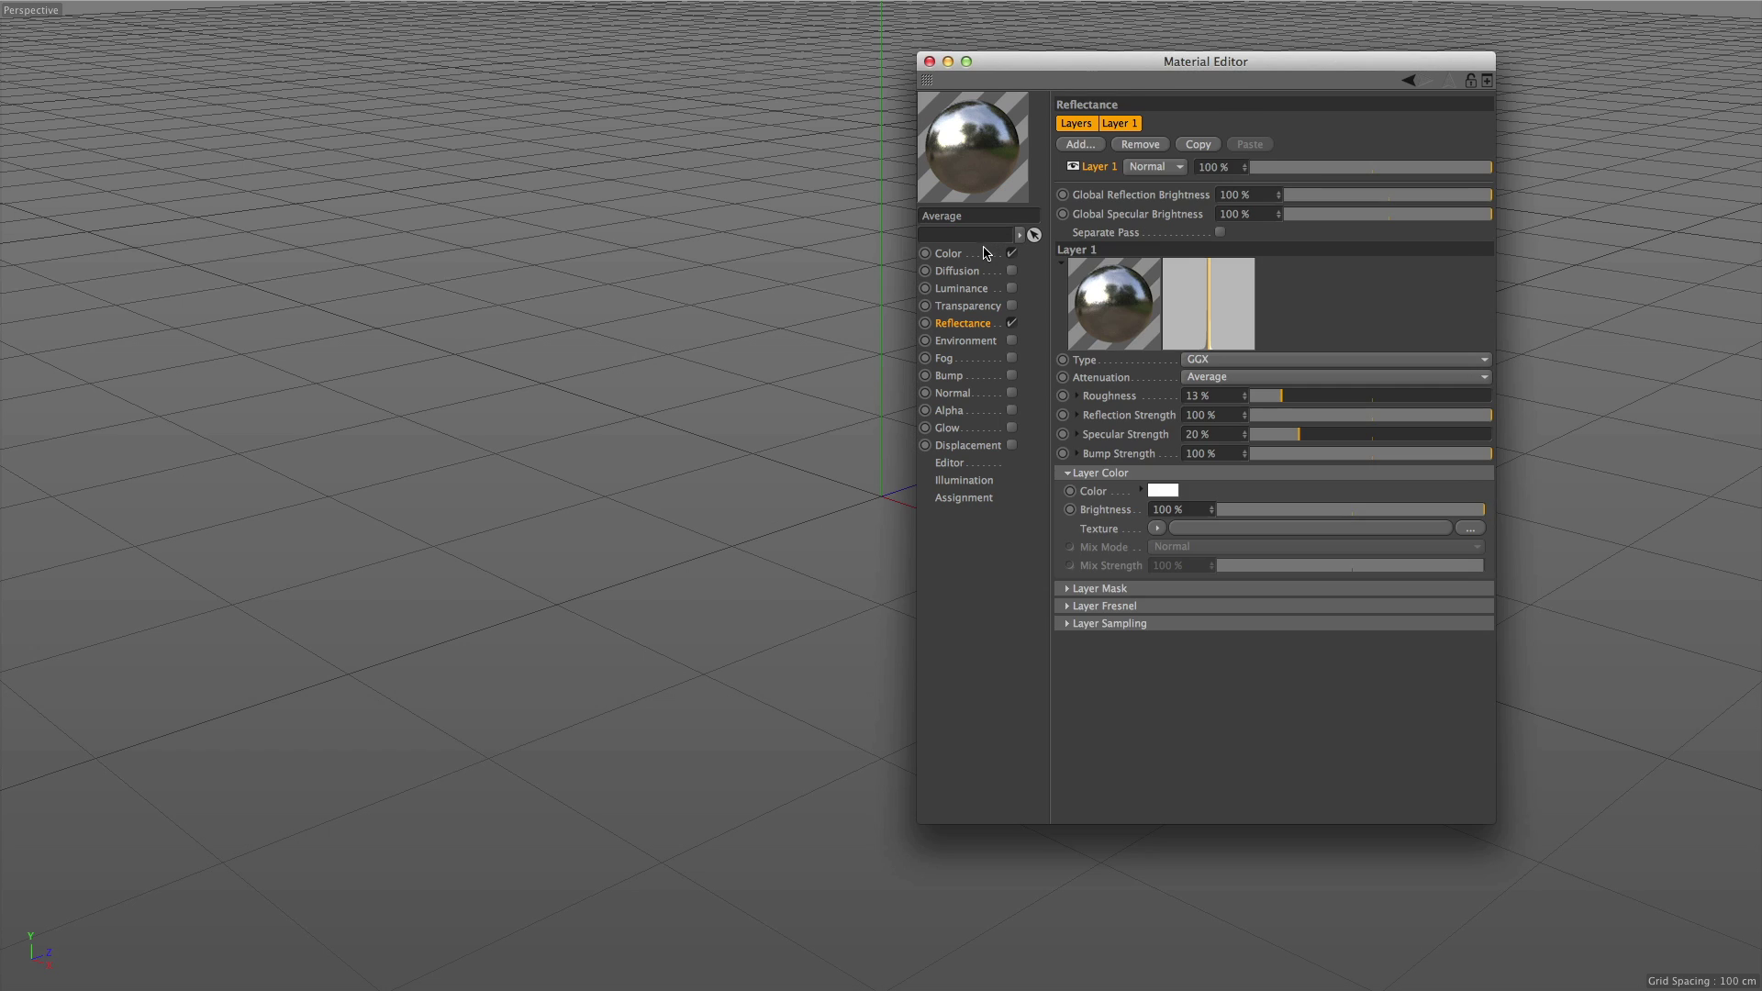
pyautogui.click(980, 323)
pyautogui.moveTo(1482, 510); pyautogui.dragTo(1348, 510)
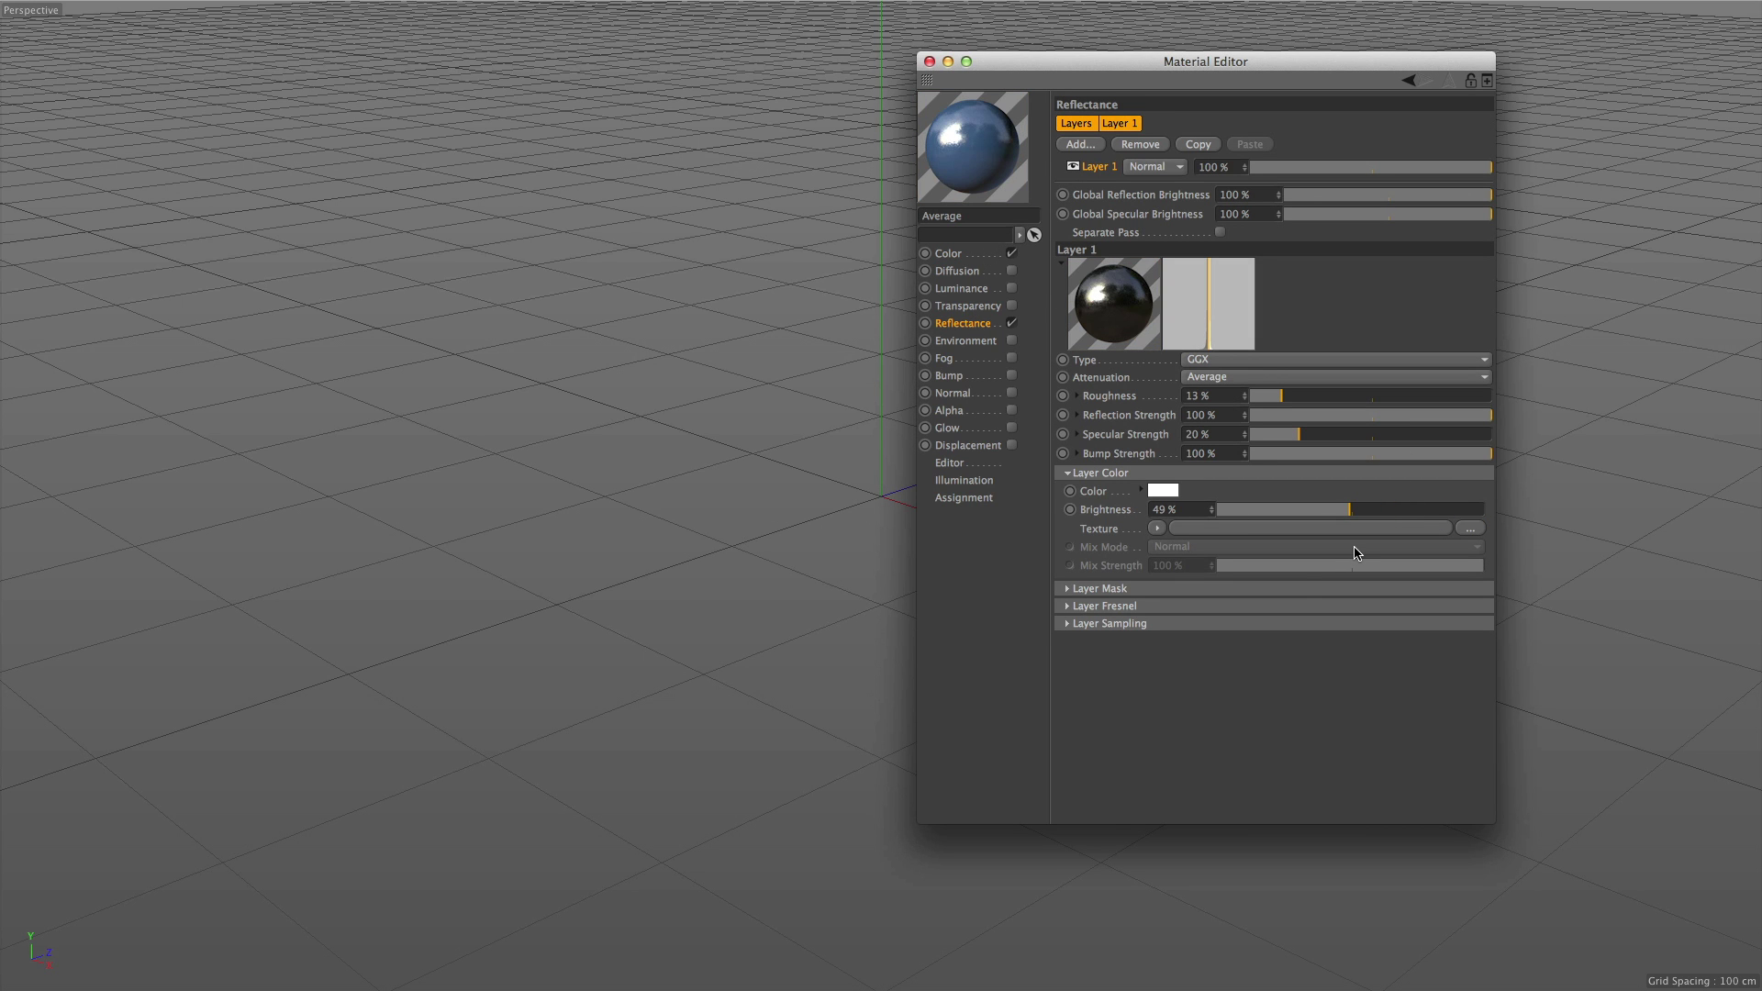
pyautogui.moveTo(1275, 514); pyautogui.dragTo(1134, 516)
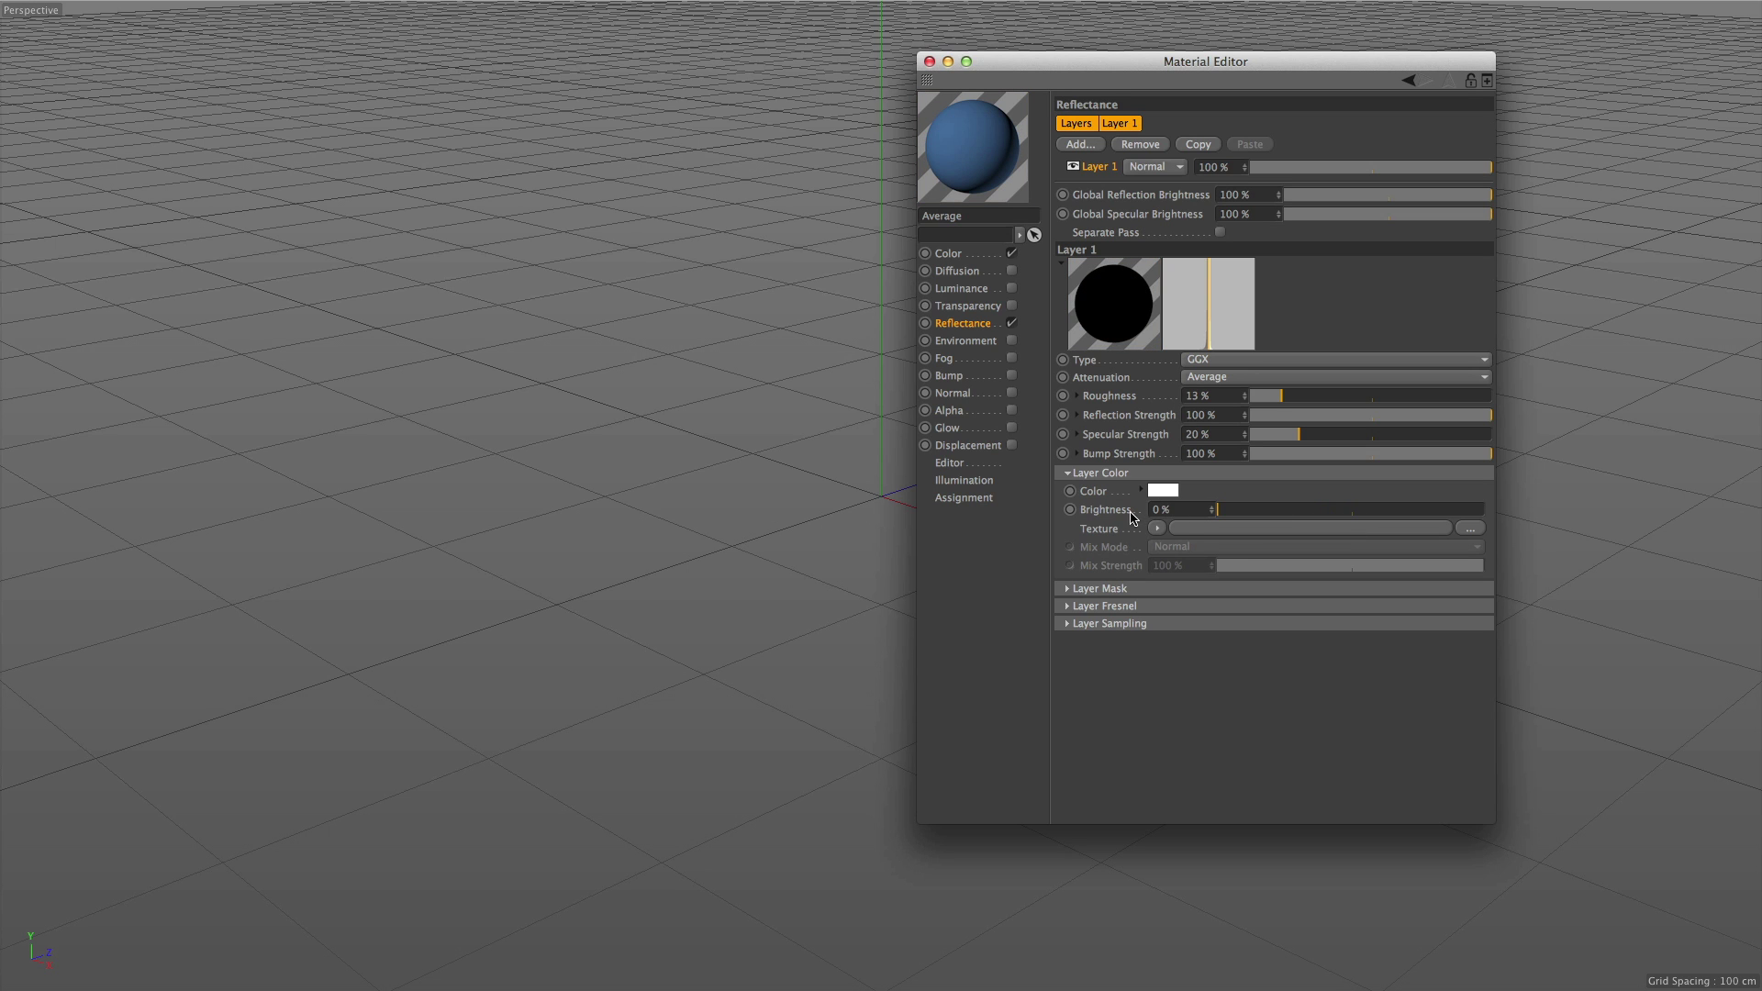
pyautogui.click(965, 255)
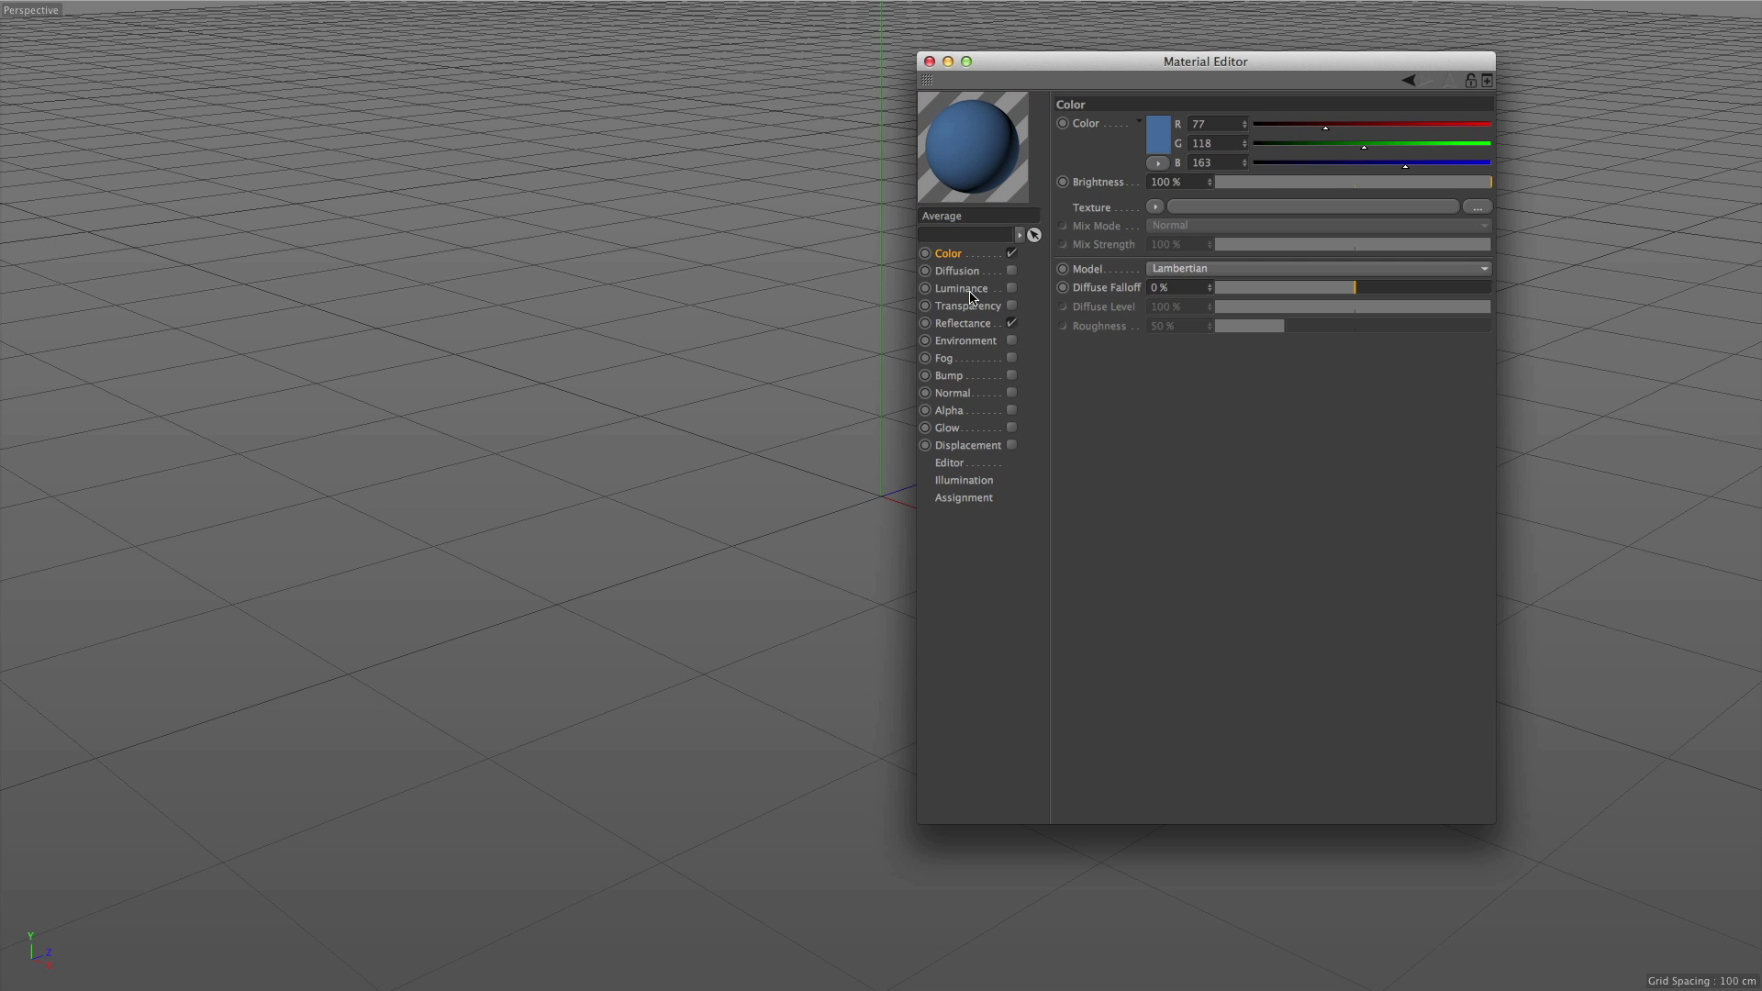
pyautogui.click(980, 325)
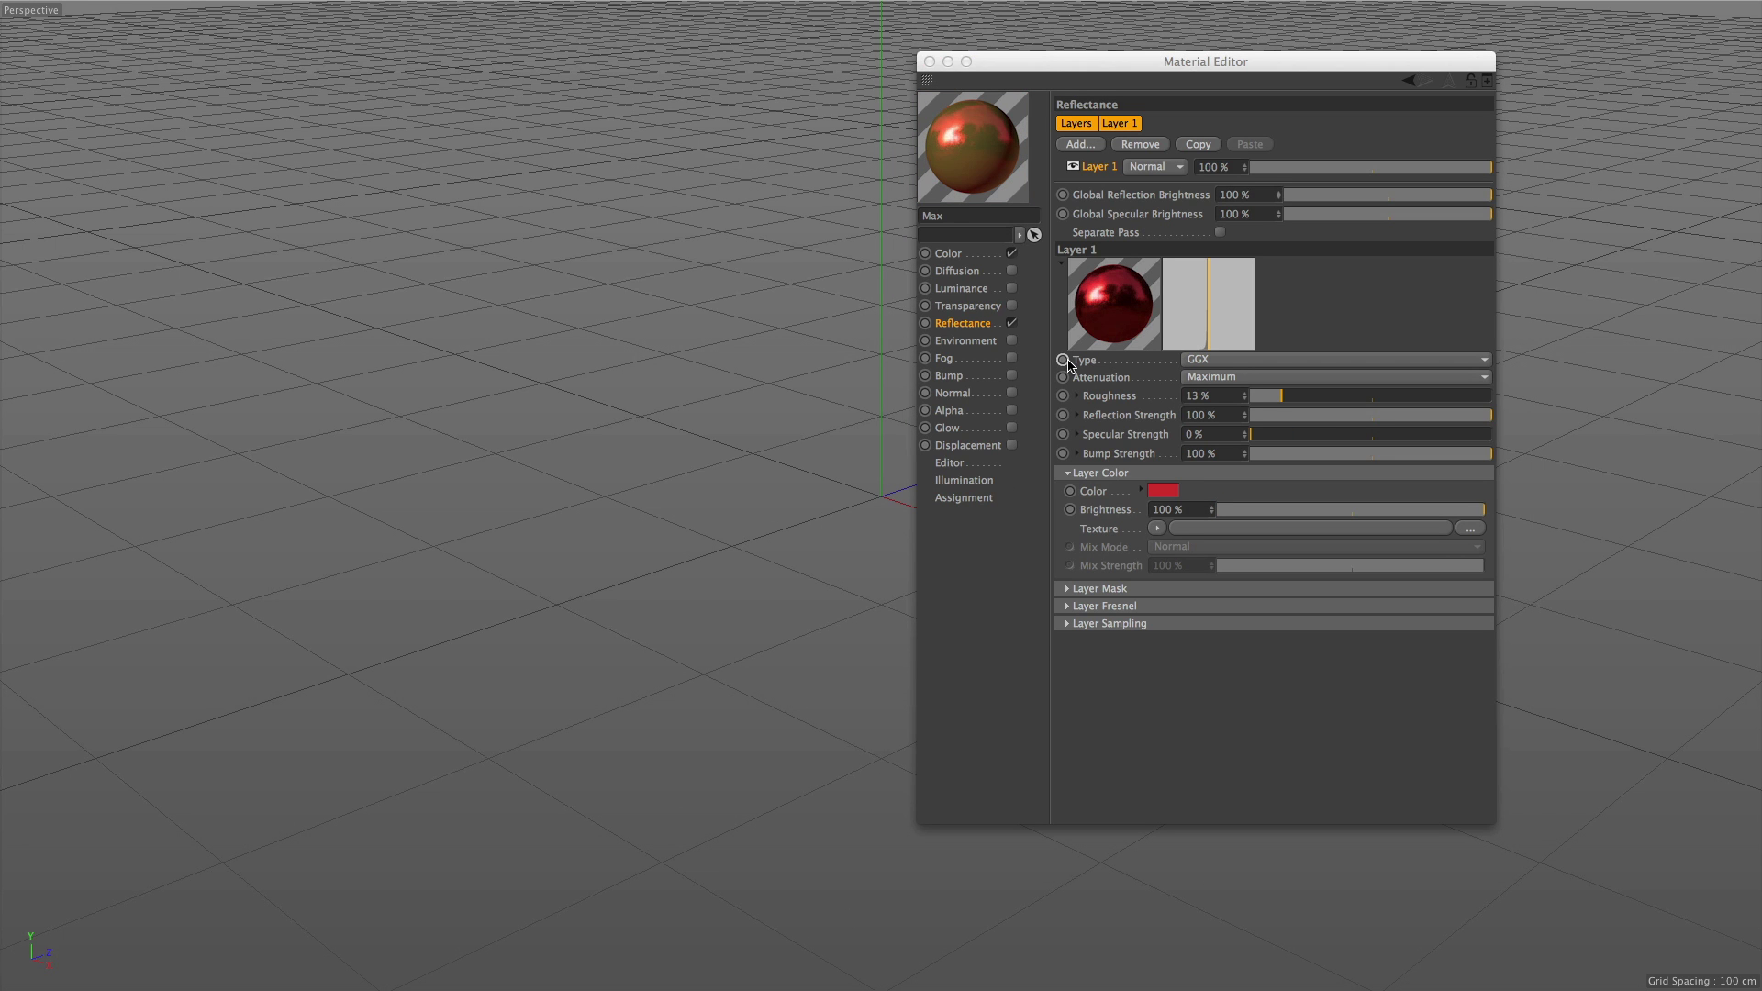
# Step: Compare Average, Maximum and Additive attenuation on the red layer, then undo back to Maximum
pyautogui.click(959, 254)
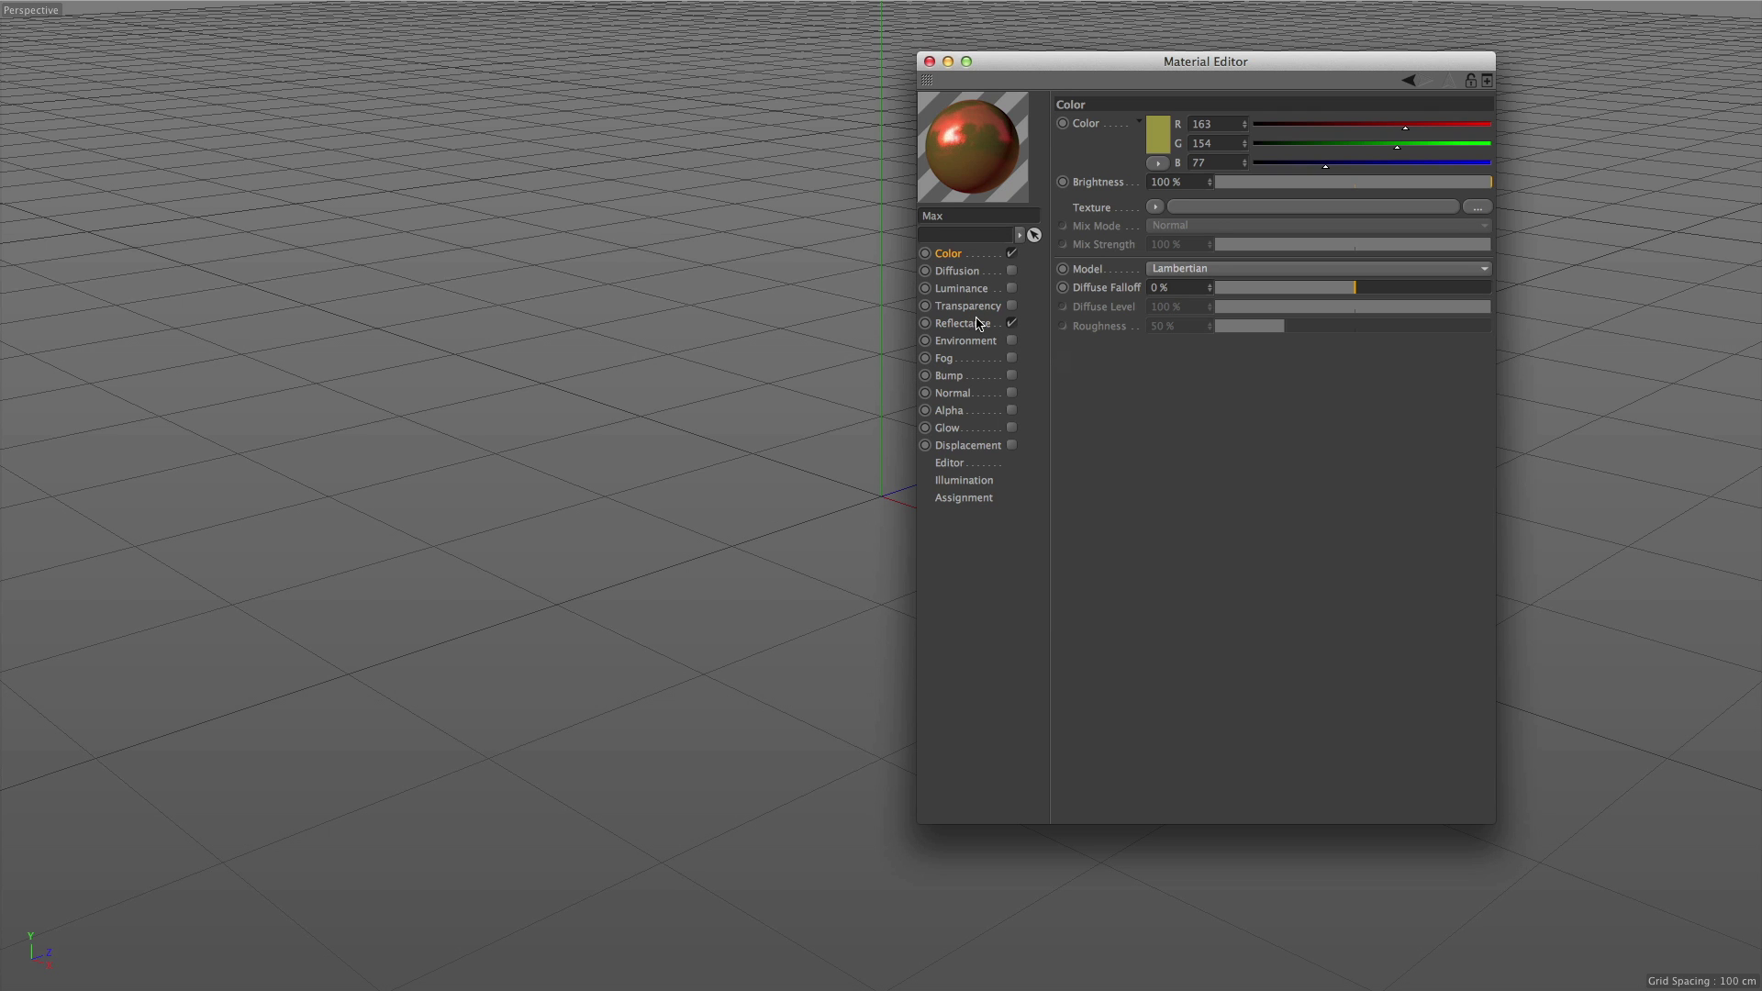
pyautogui.click(968, 323)
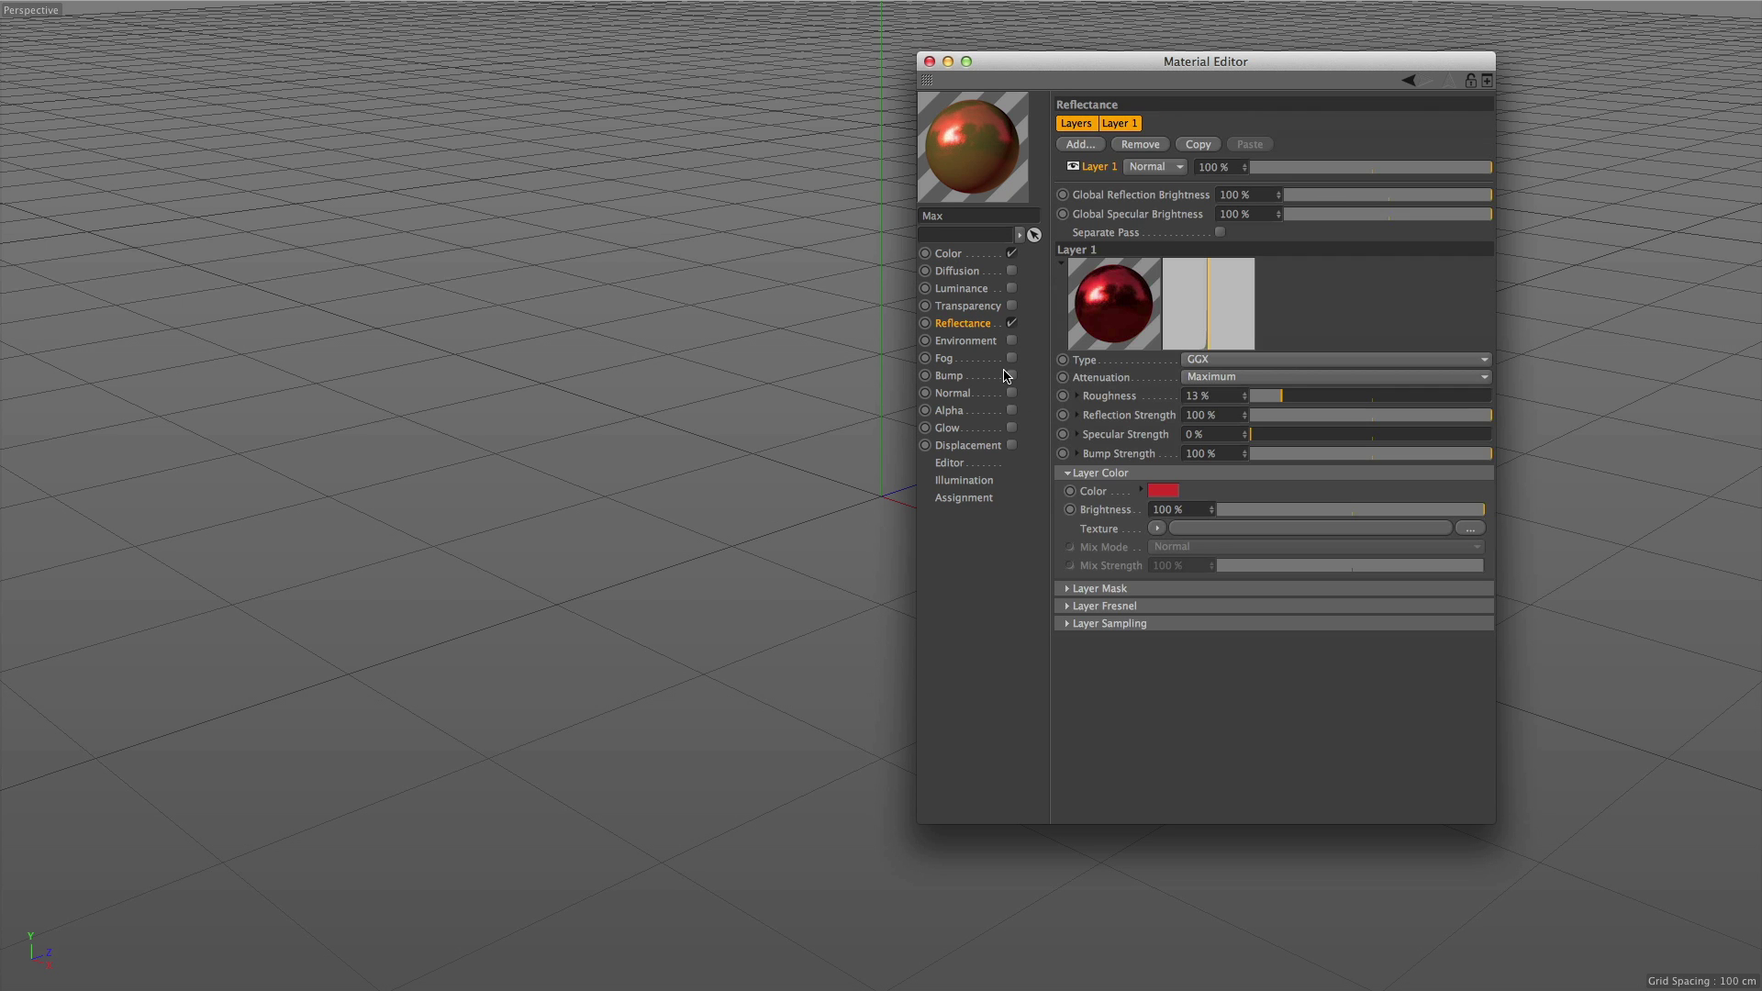
pyautogui.click(1269, 377)
pyautogui.click(1246, 396)
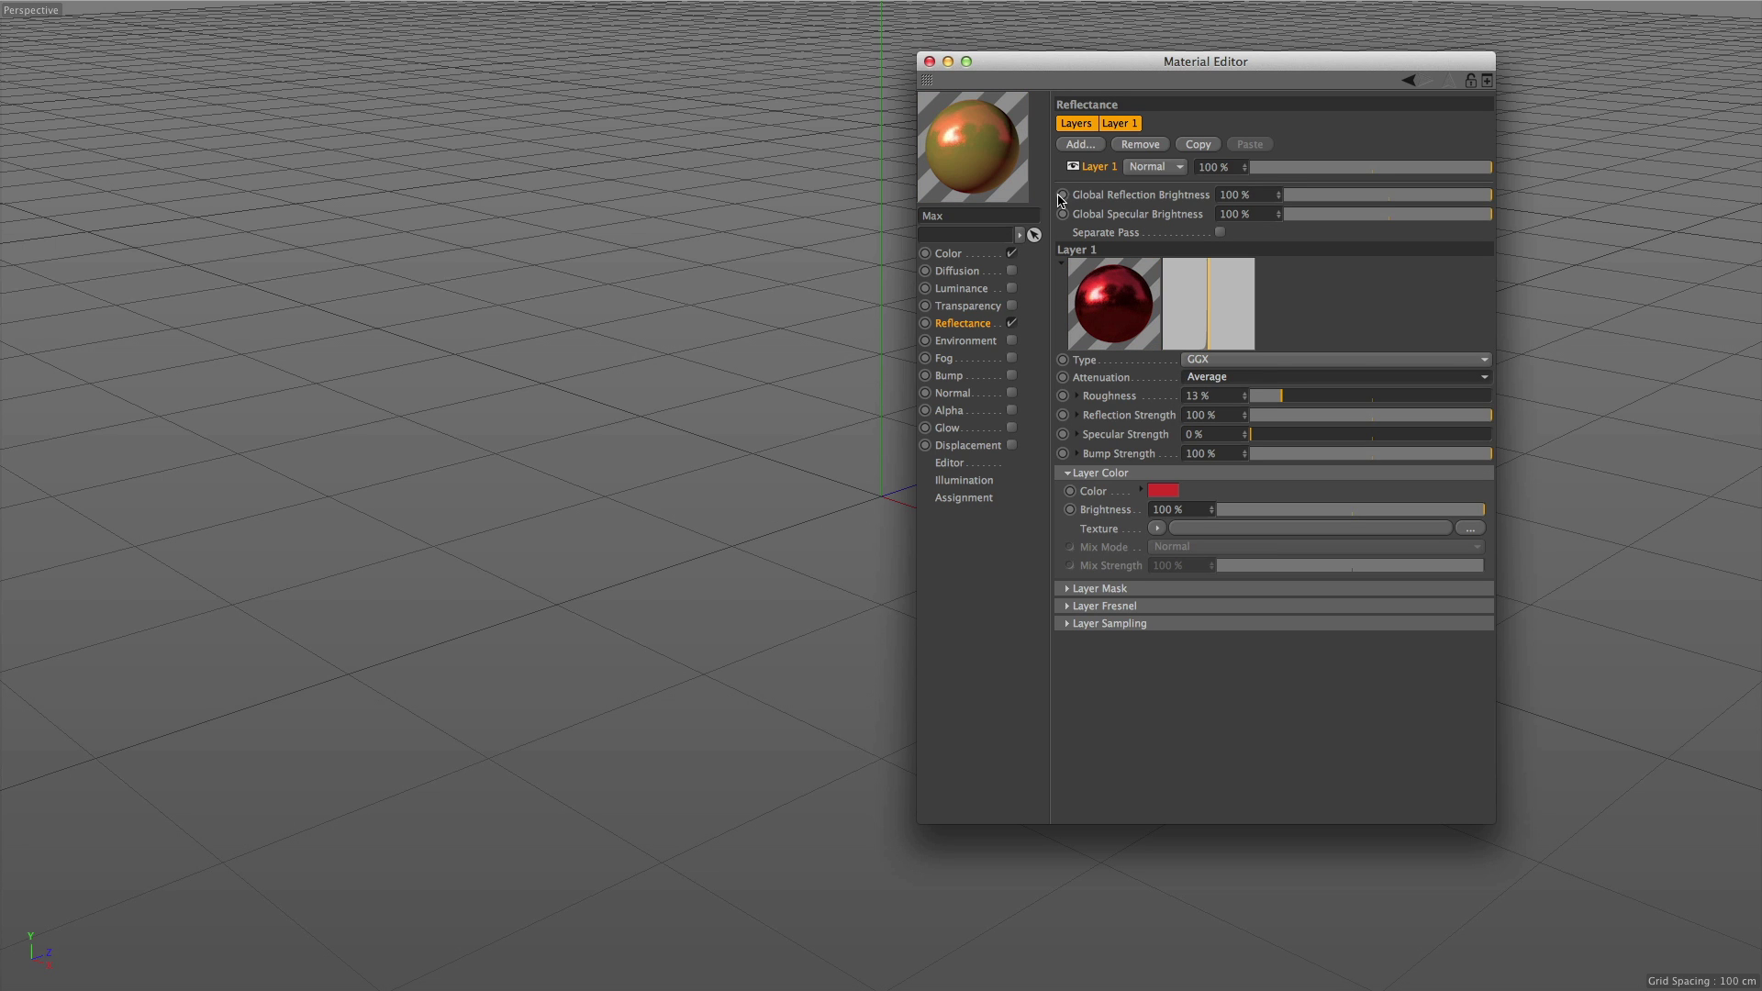
pyautogui.click(1235, 375)
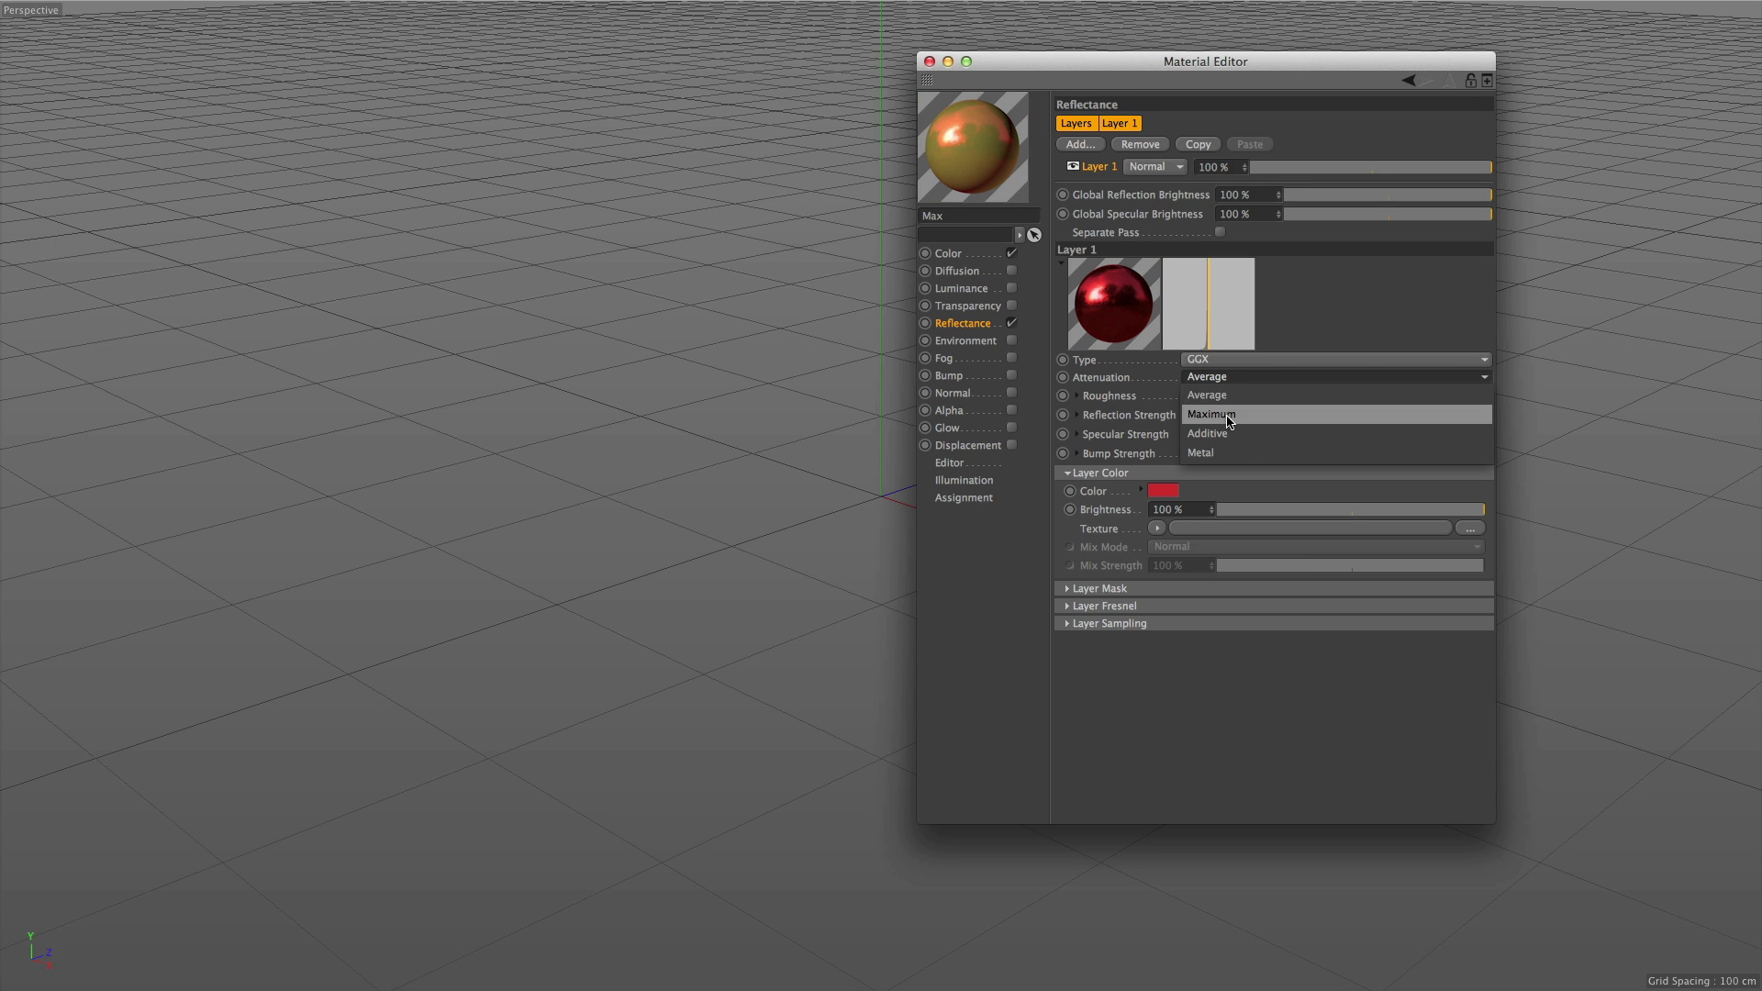
pyautogui.click(1229, 416)
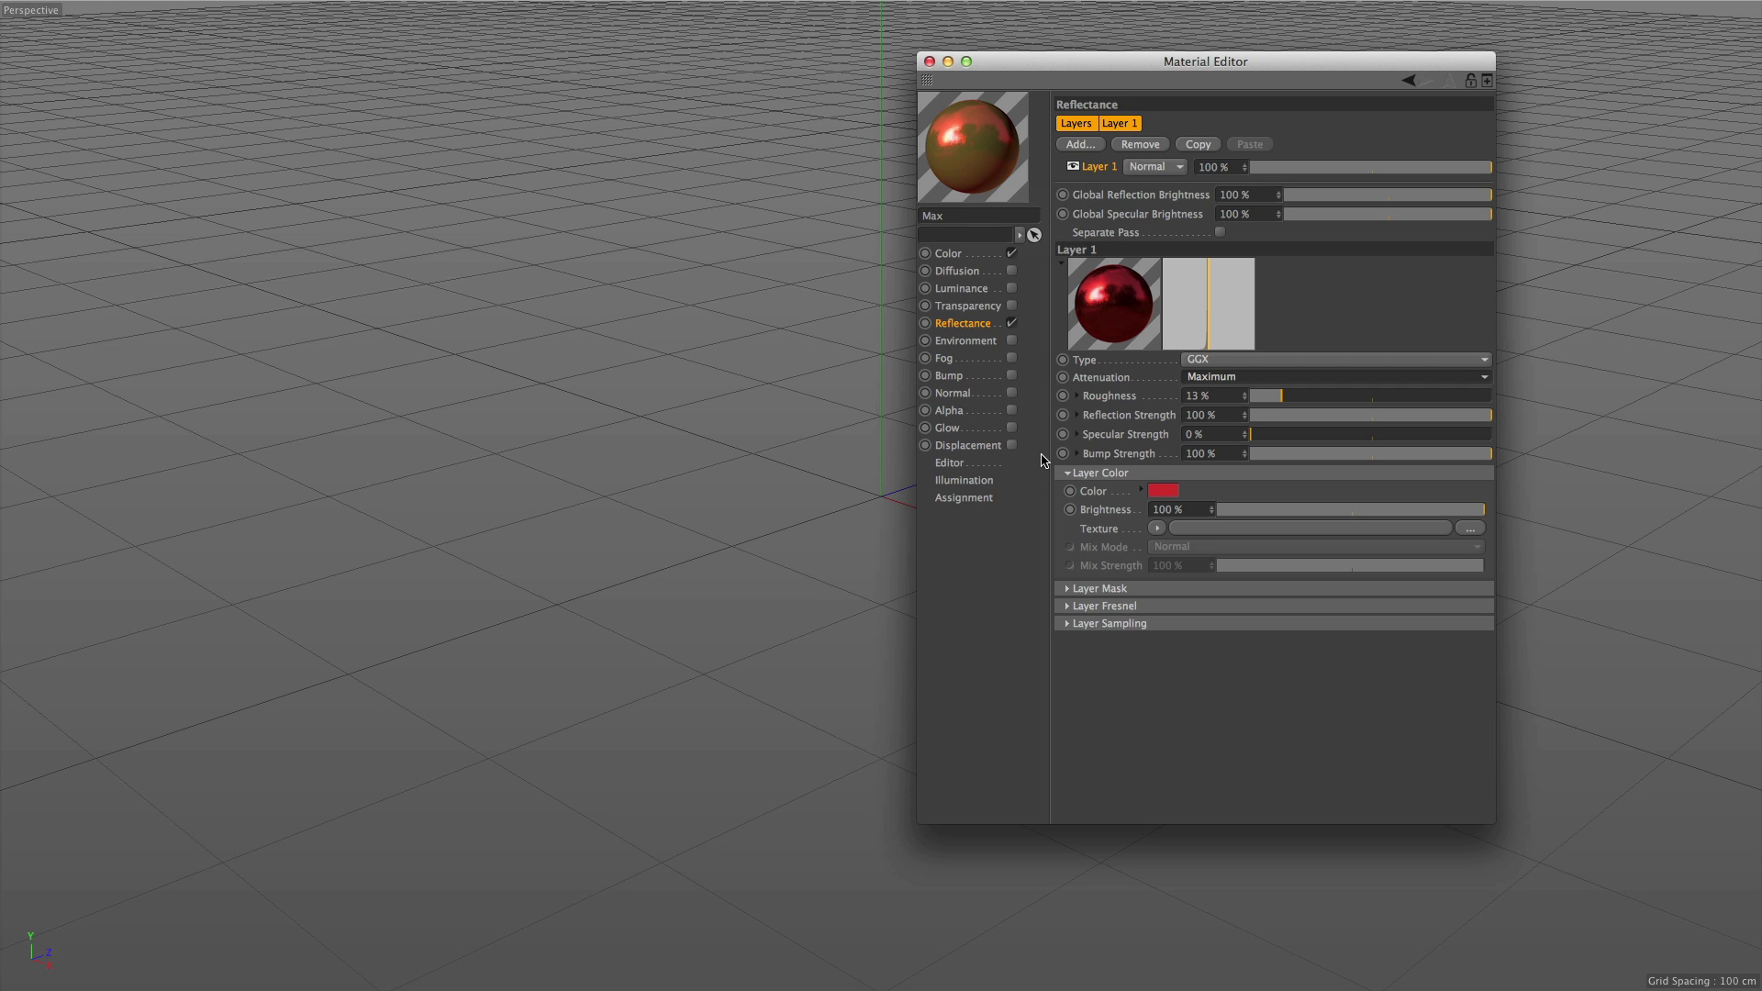
pyautogui.click(1211, 378)
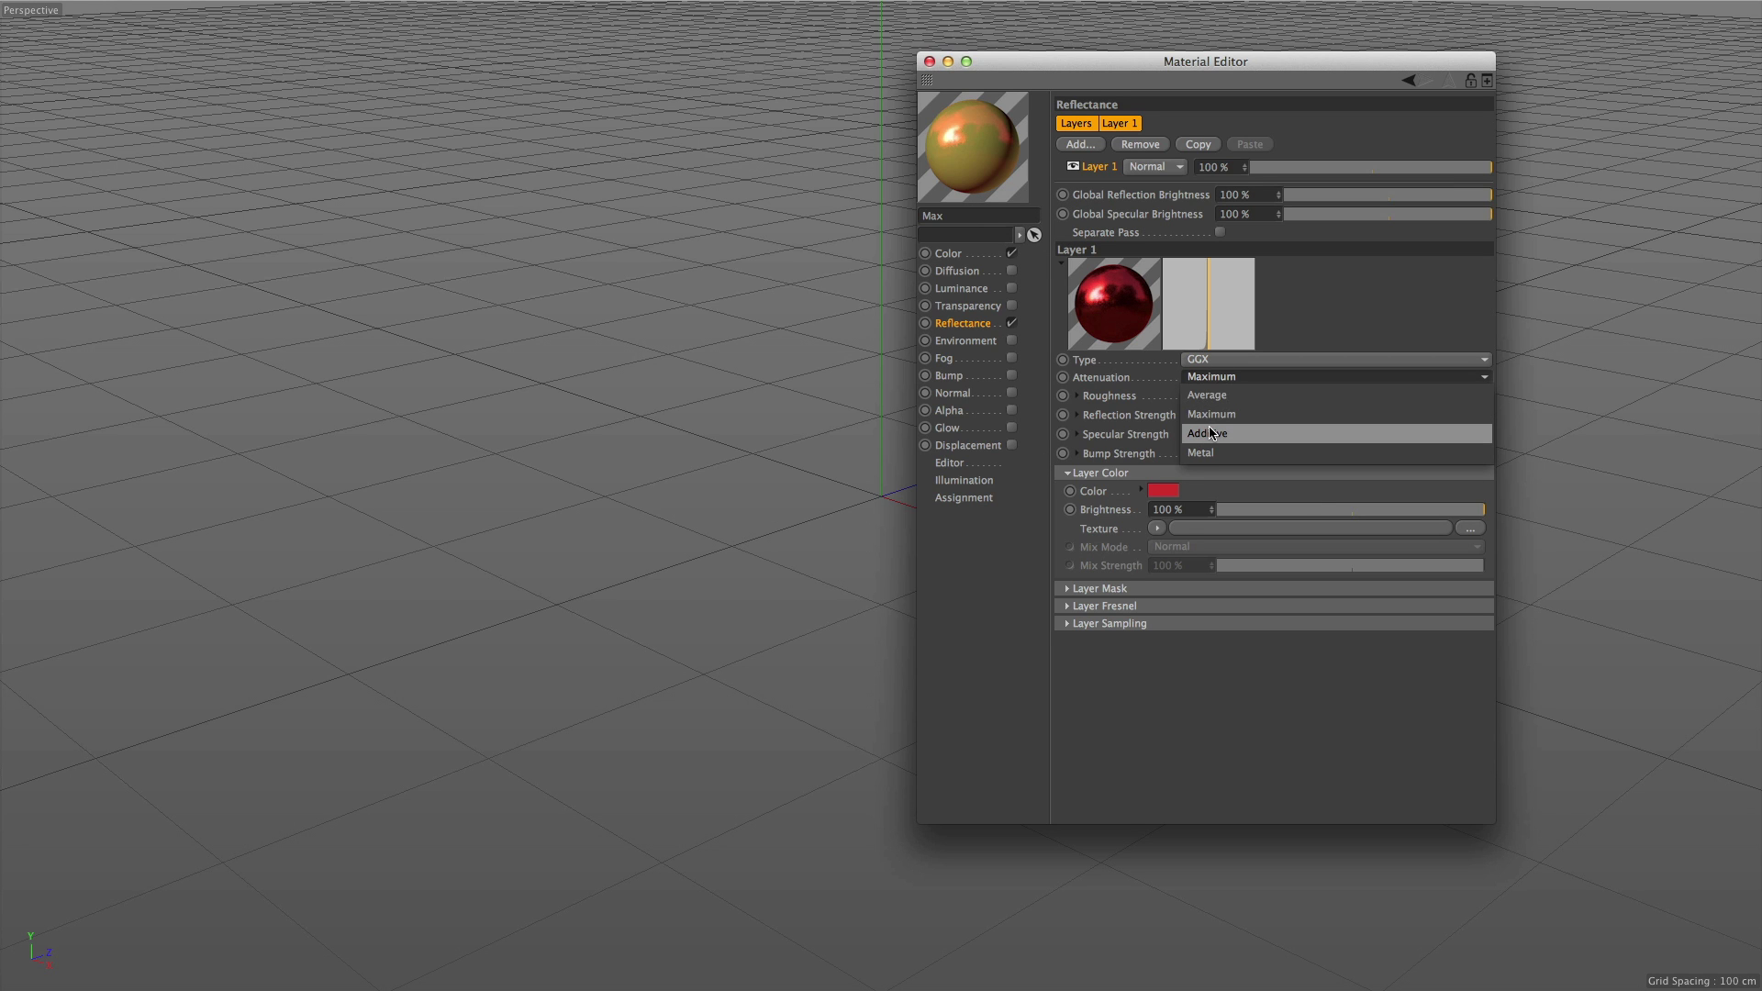
pyautogui.click(1212, 433)
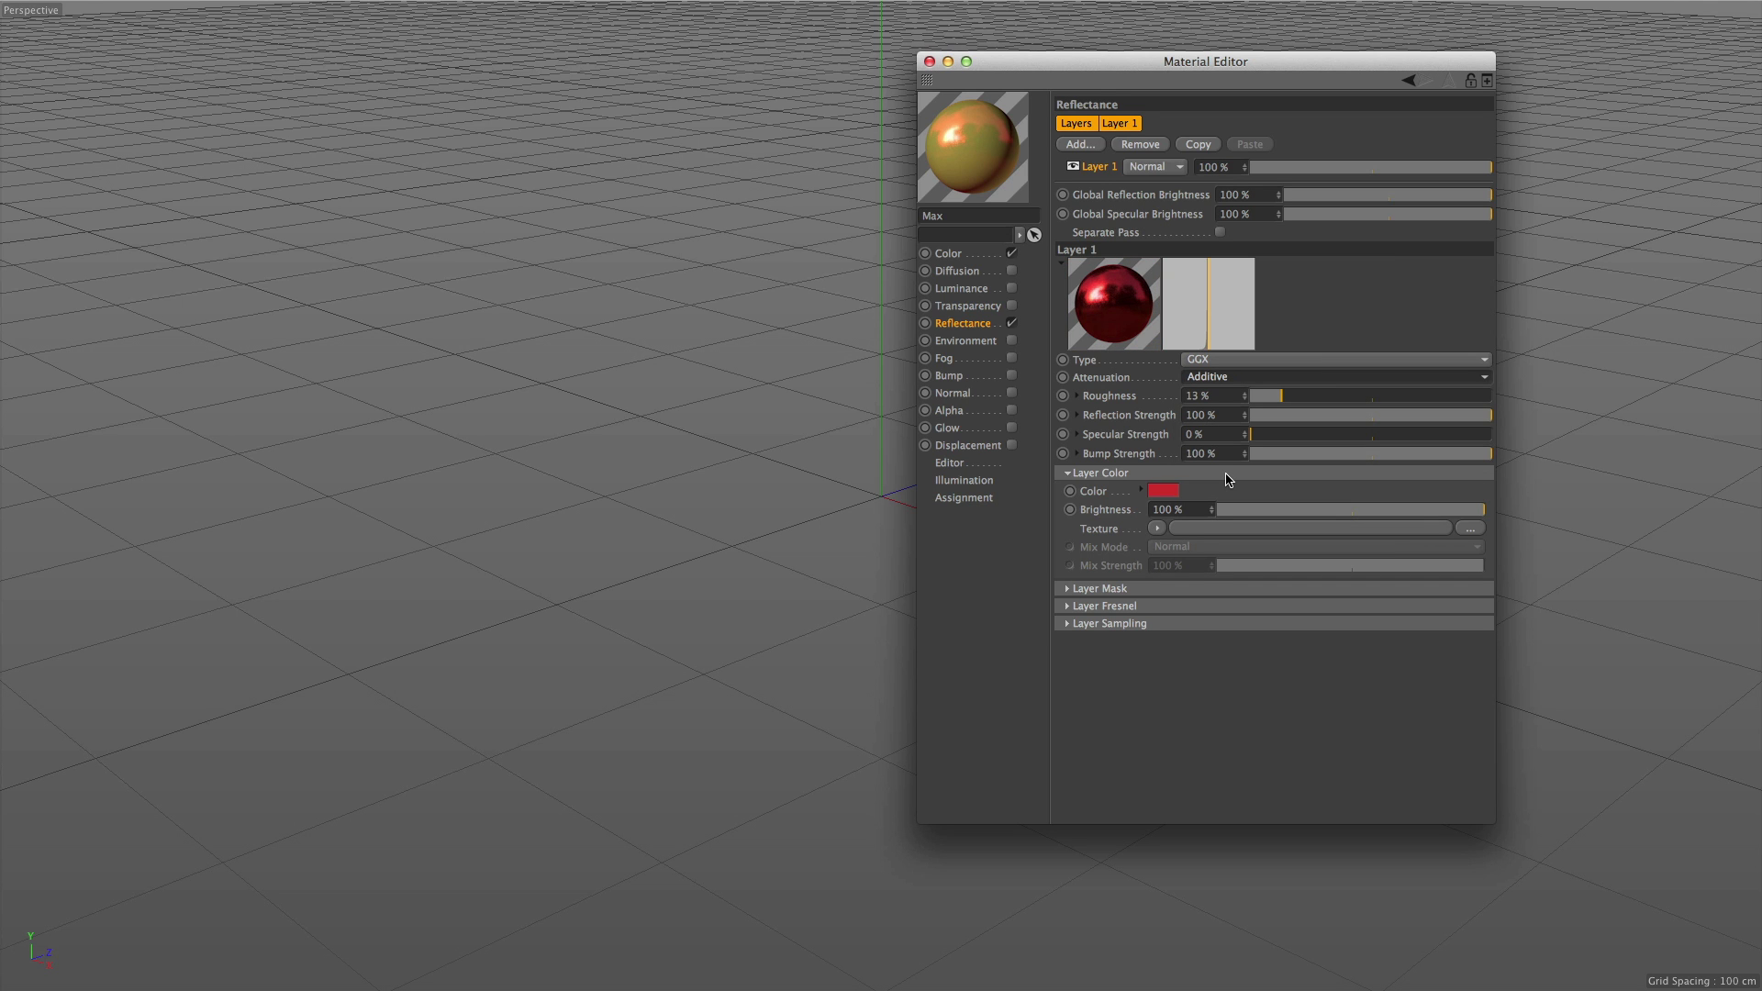
pyautogui.press('super+z')
# Step: With the preview in its own window, set Metal attenuation, 51% reflection and 15% specular strength
pyautogui.rightClick(975, 145)
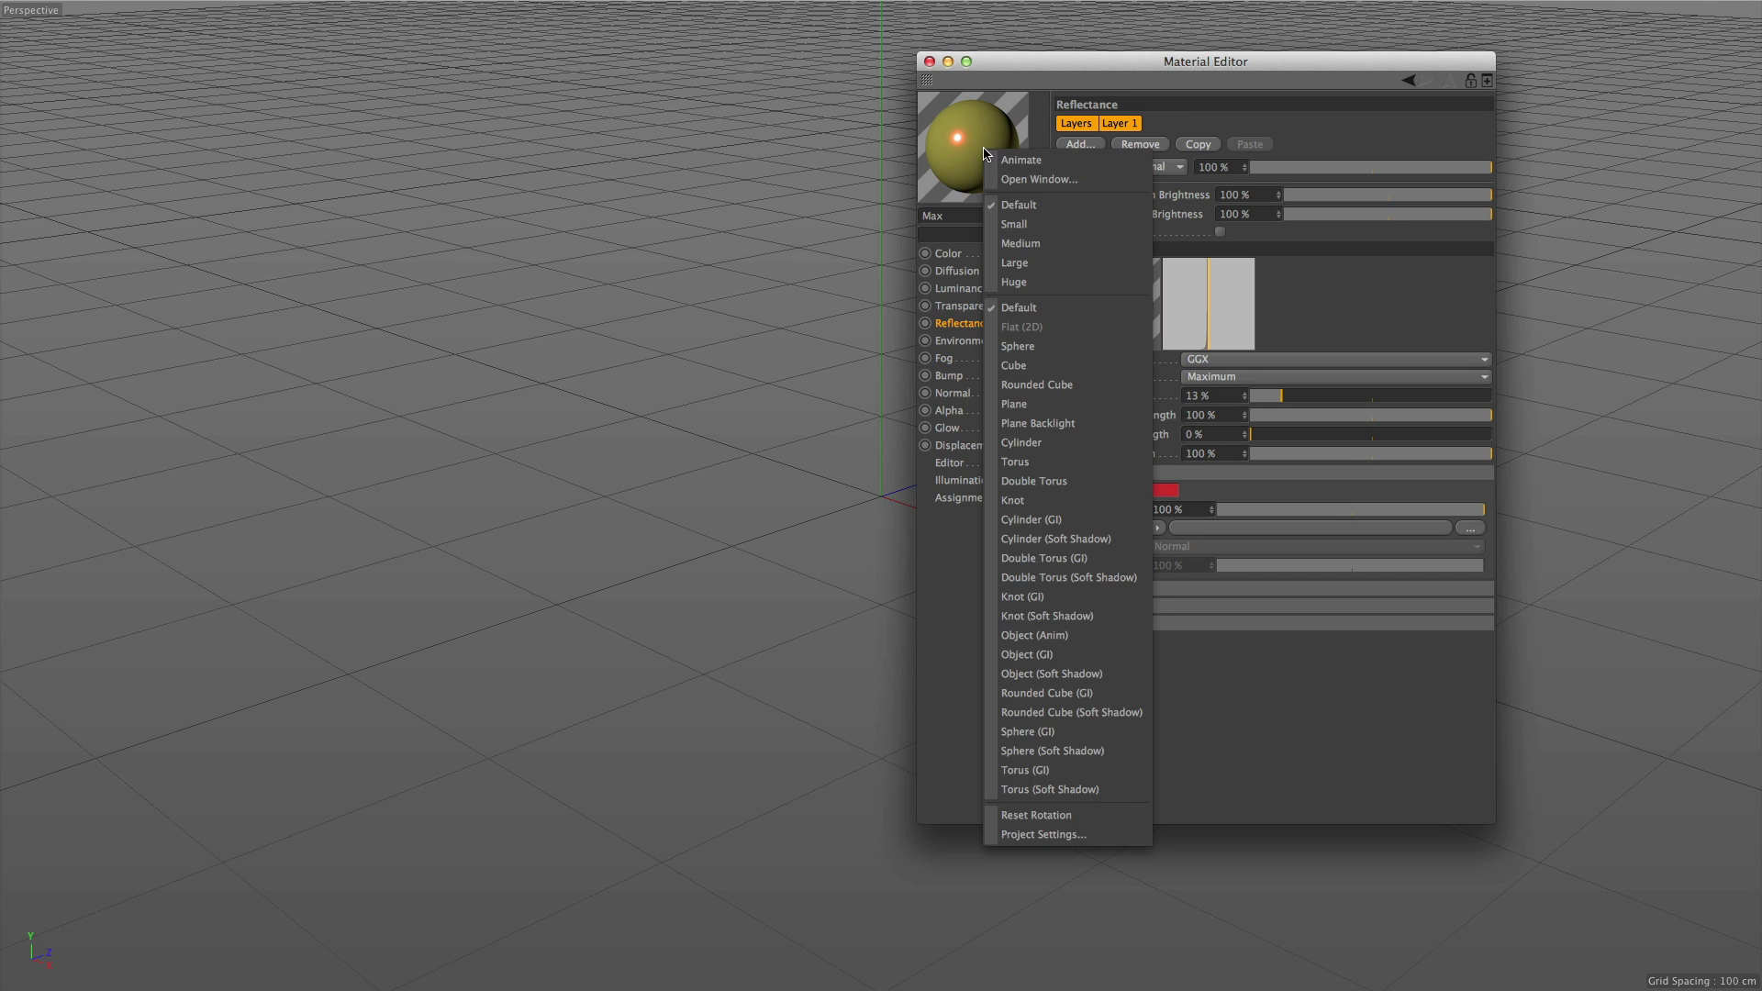
pyautogui.click(1036, 179)
pyautogui.moveTo(1376, 415); pyautogui.dragTo(1492, 434)
pyautogui.click(1223, 376)
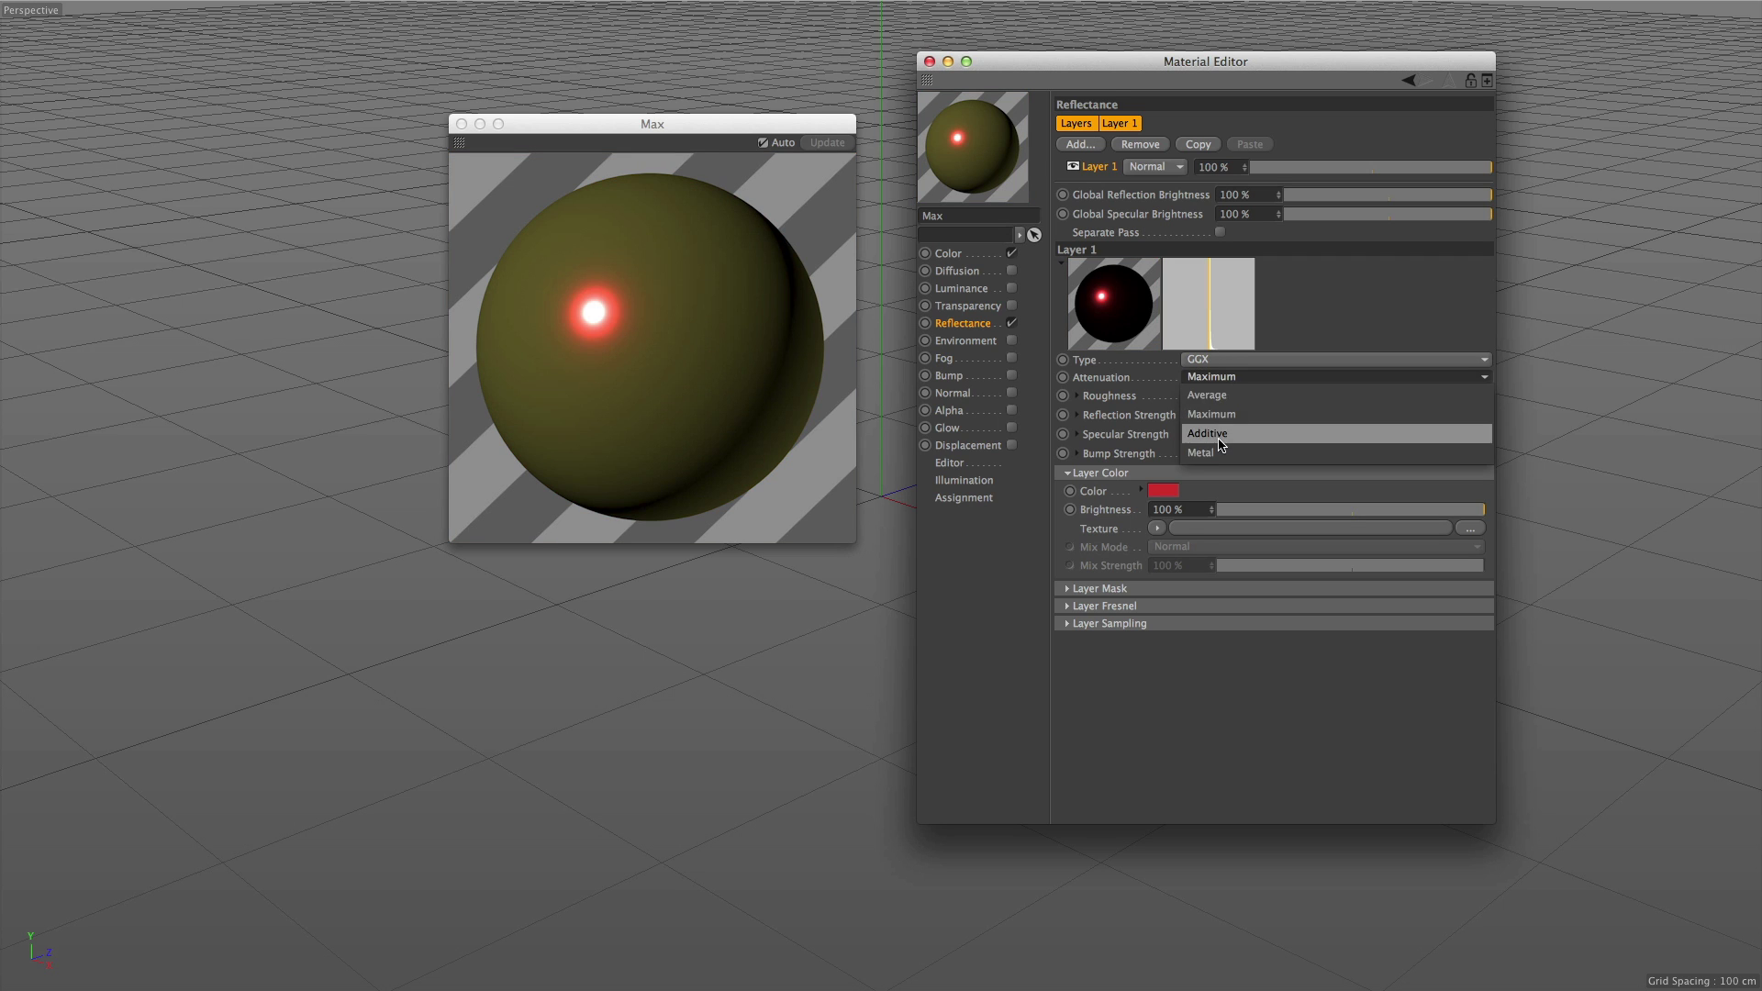
pyautogui.click(1234, 431)
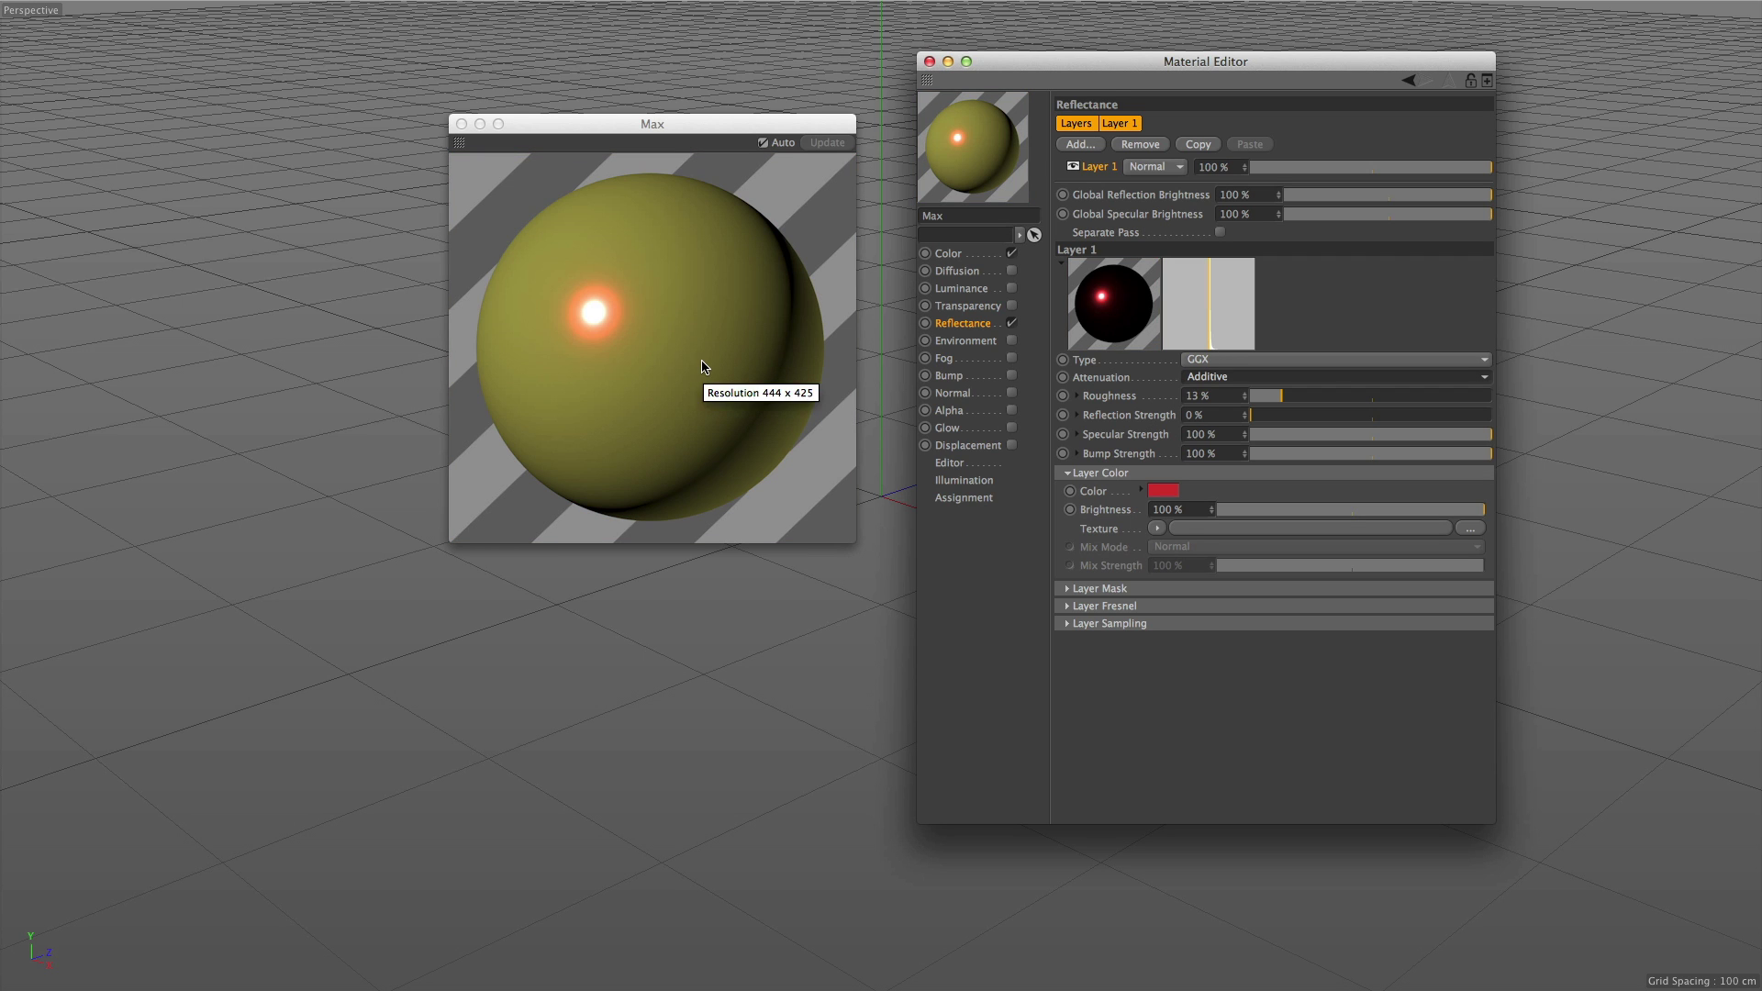
pyautogui.click(1335, 377)
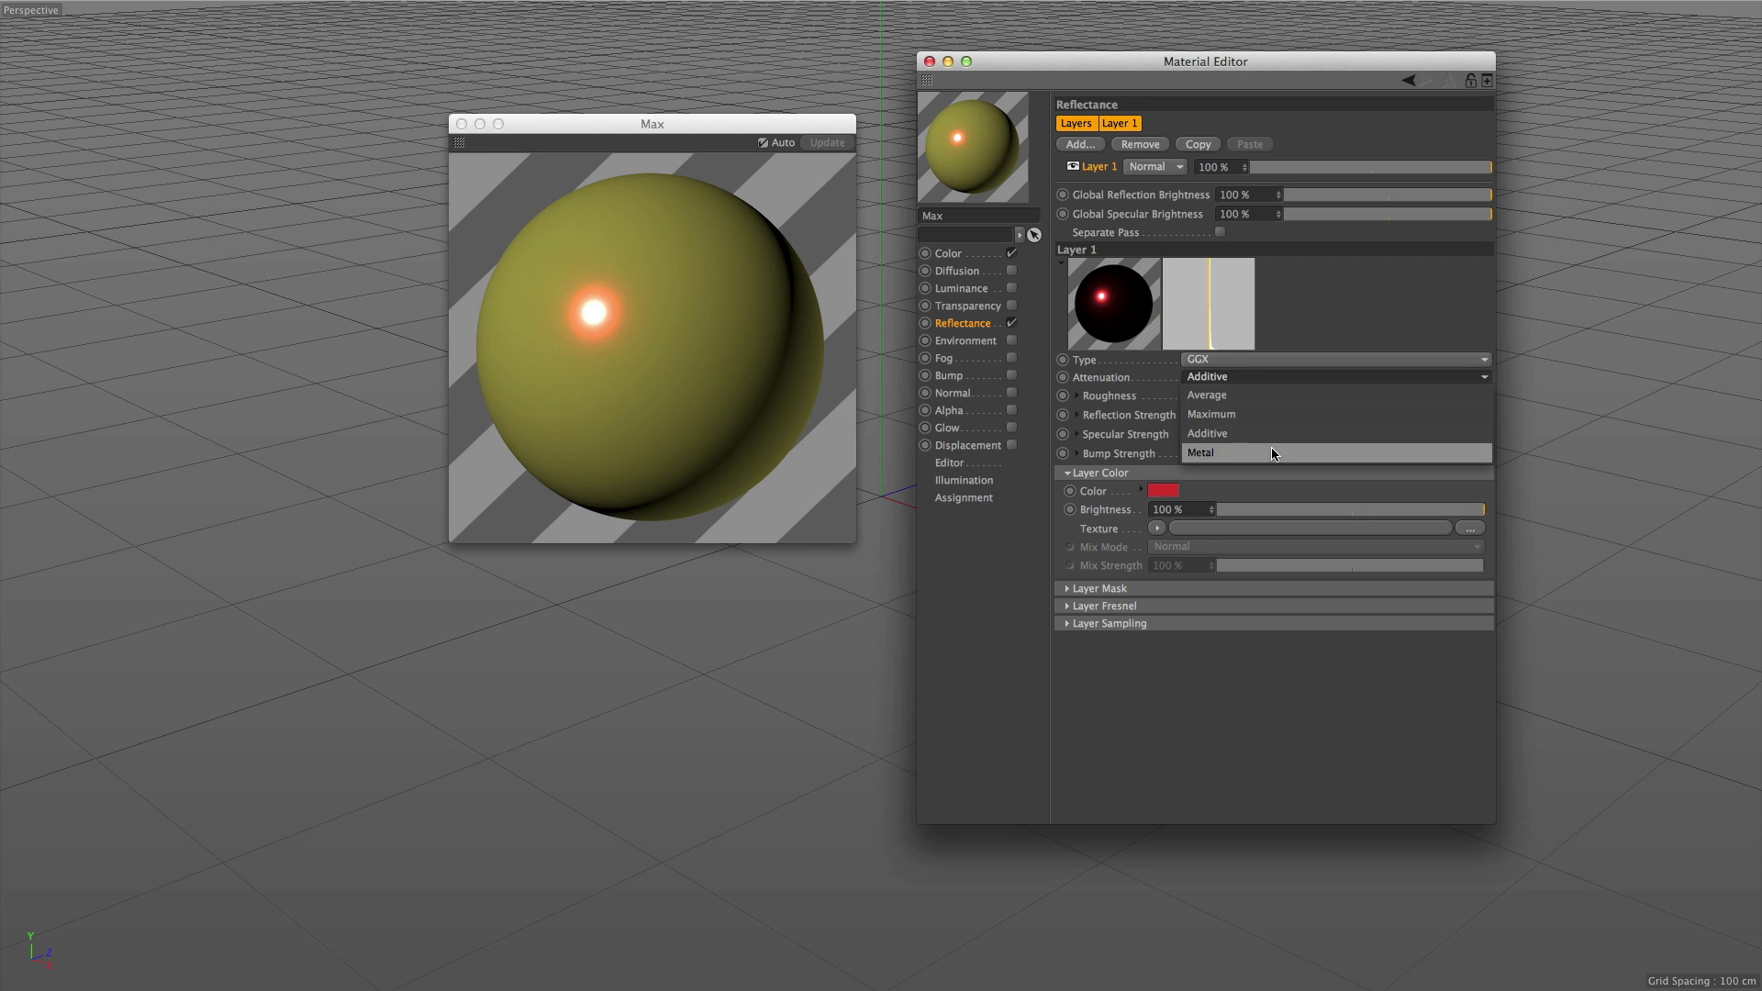
pyautogui.click(1239, 450)
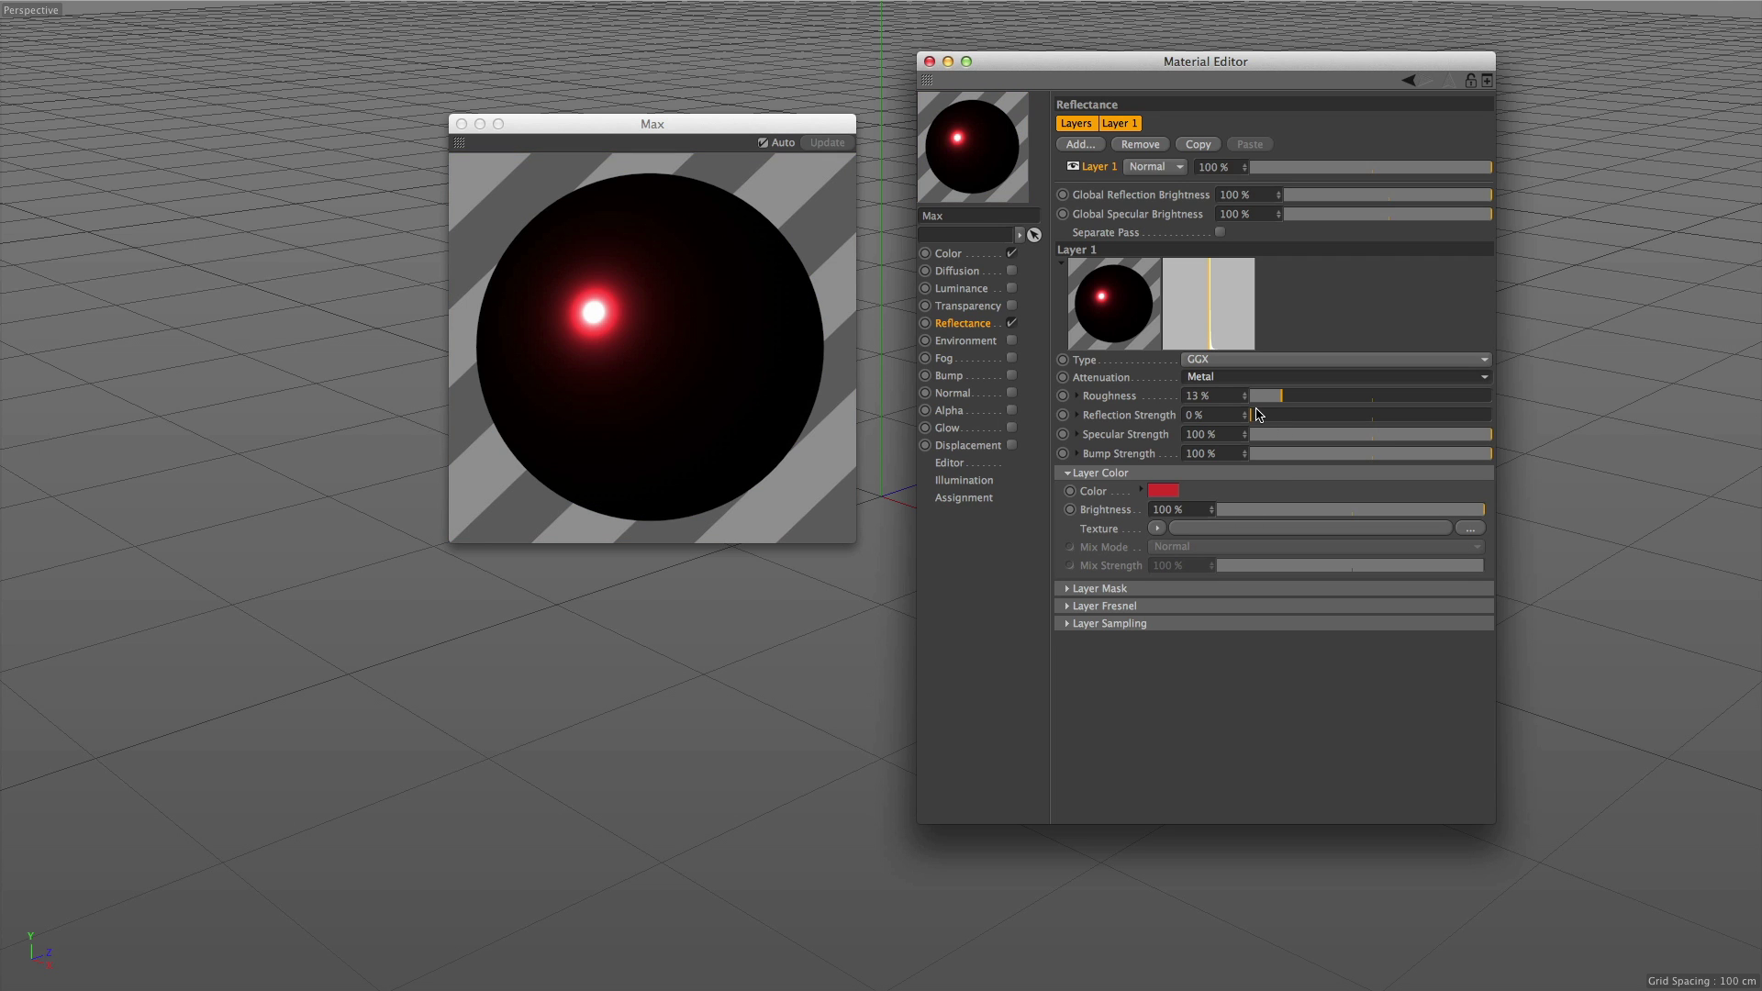
pyautogui.moveTo(1260, 415)
pyautogui.mouseDown()
pyautogui.moveTo(1374, 415)
pyautogui.moveTo(1255, 434)
pyautogui.moveTo(1287, 435)
pyautogui.mouseUp()
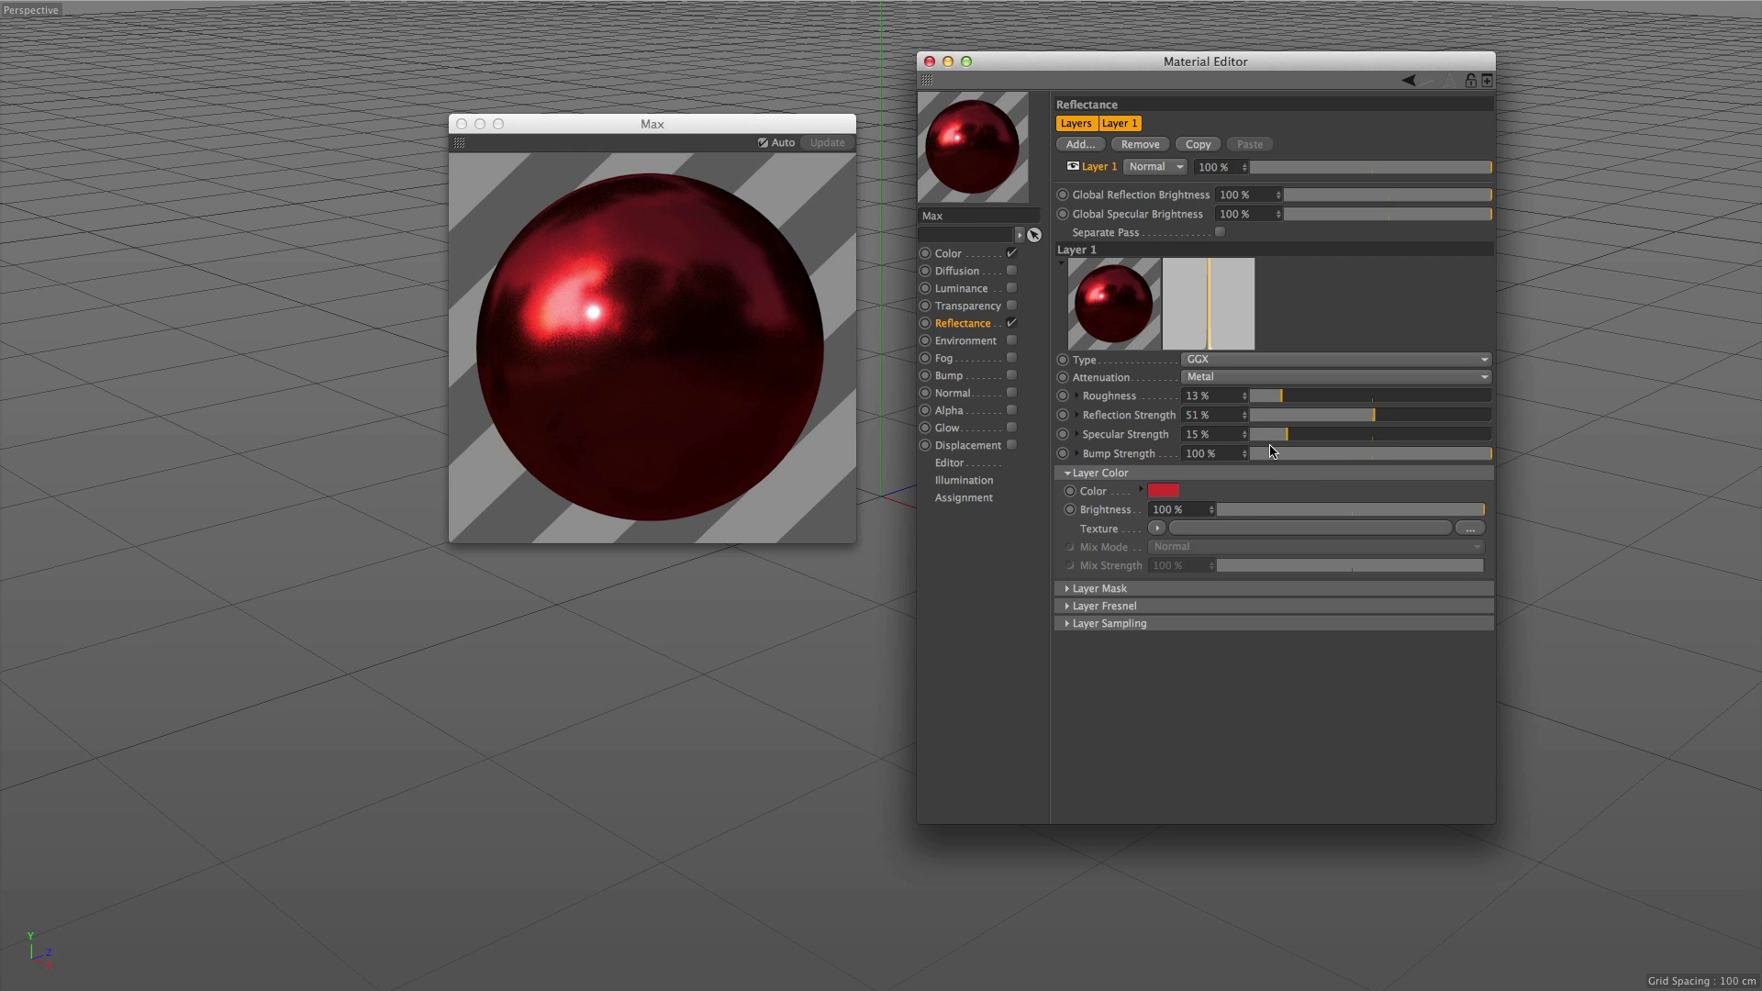
# Step: Close the preview and Material Editor, then inspect the Mat material's red Layer 2 and noise-textured Layer 1
pyautogui.click(462, 124)
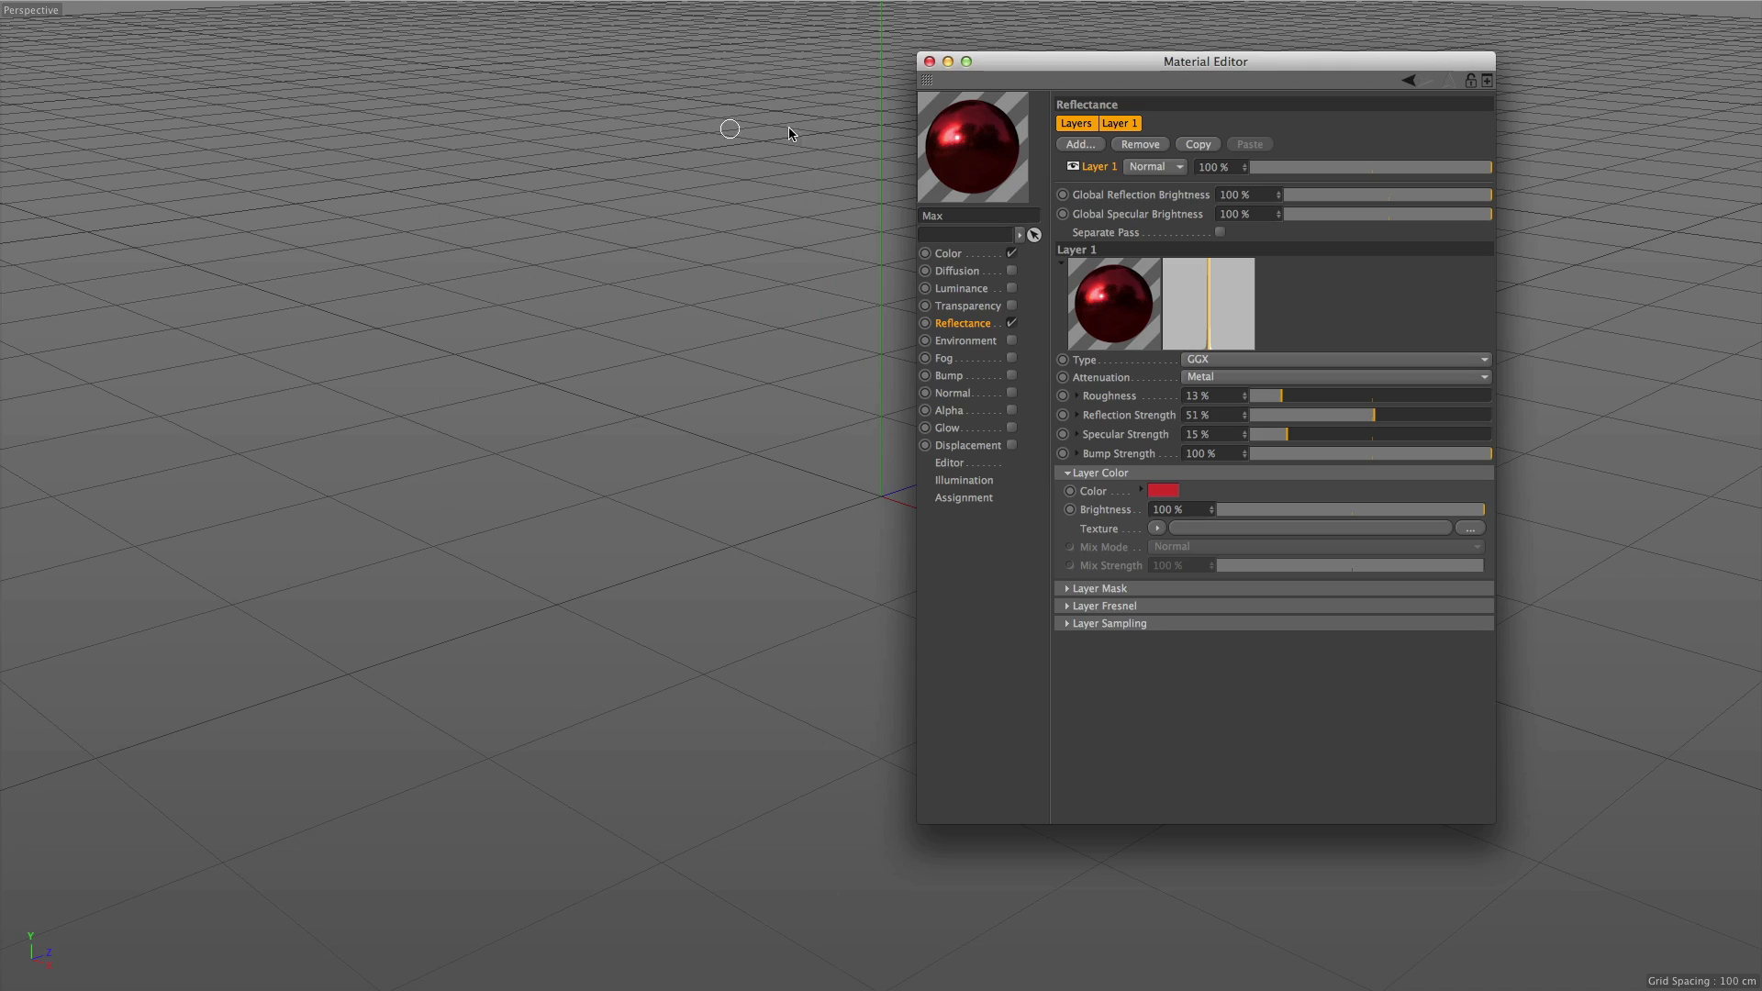
pyautogui.click(928, 61)
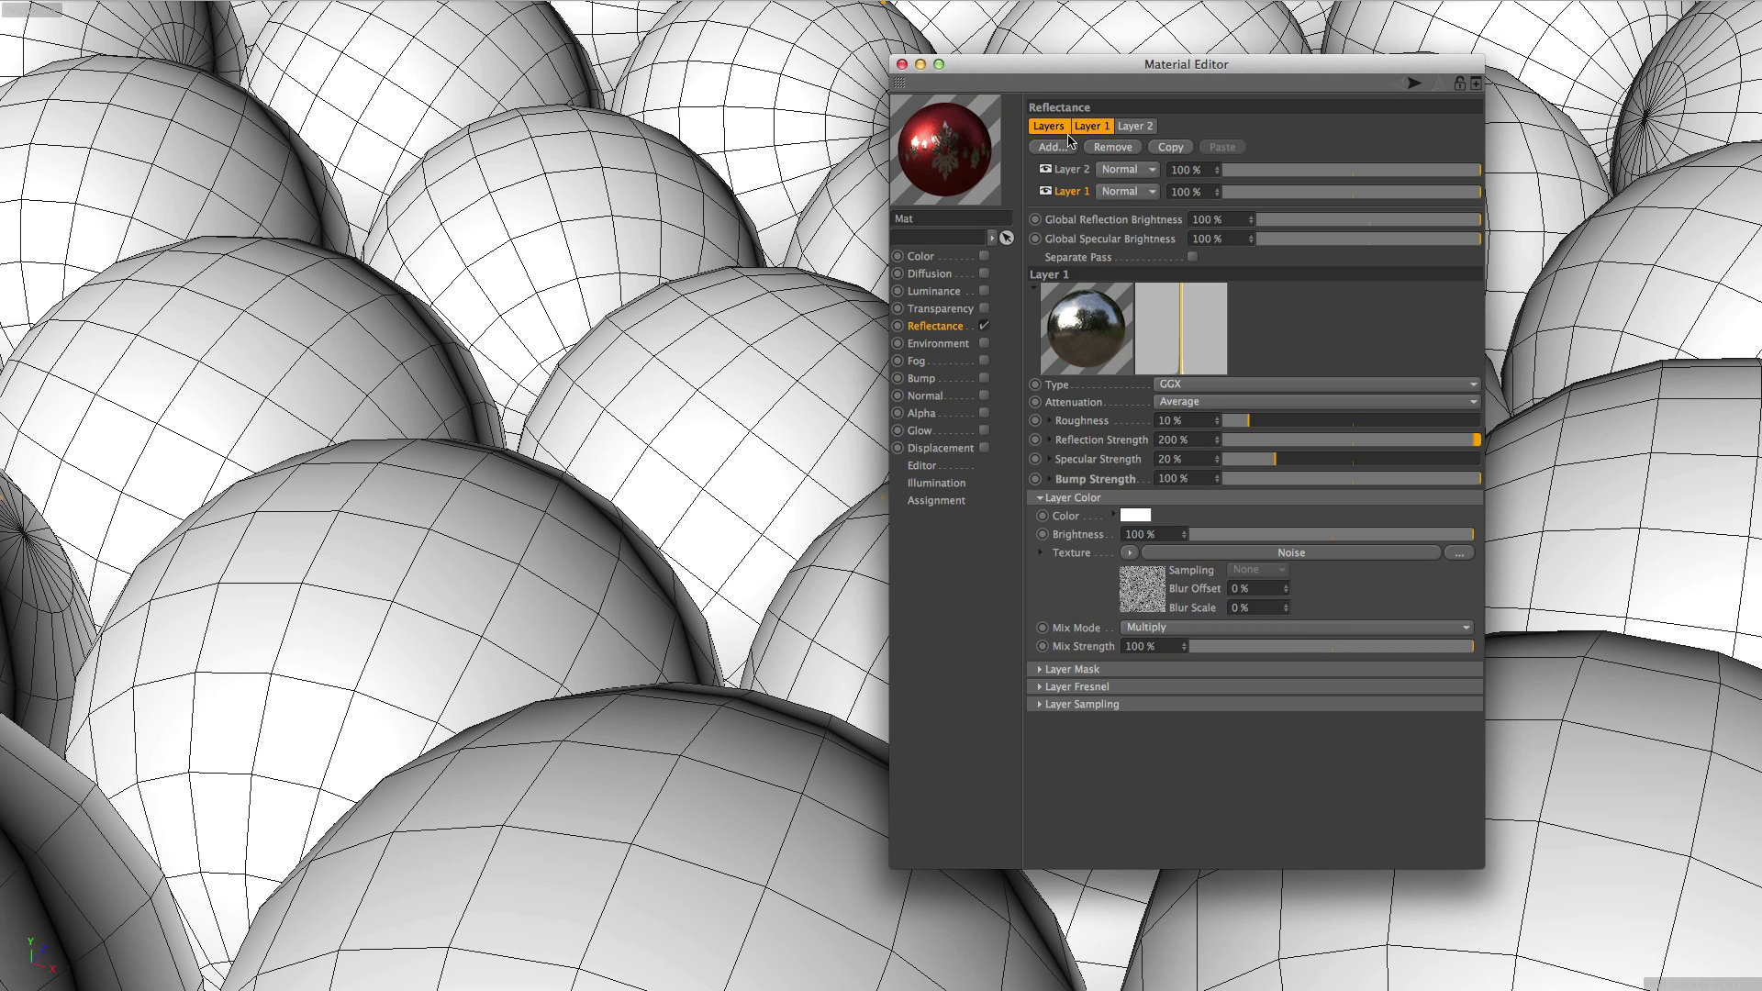
pyautogui.click(1071, 169)
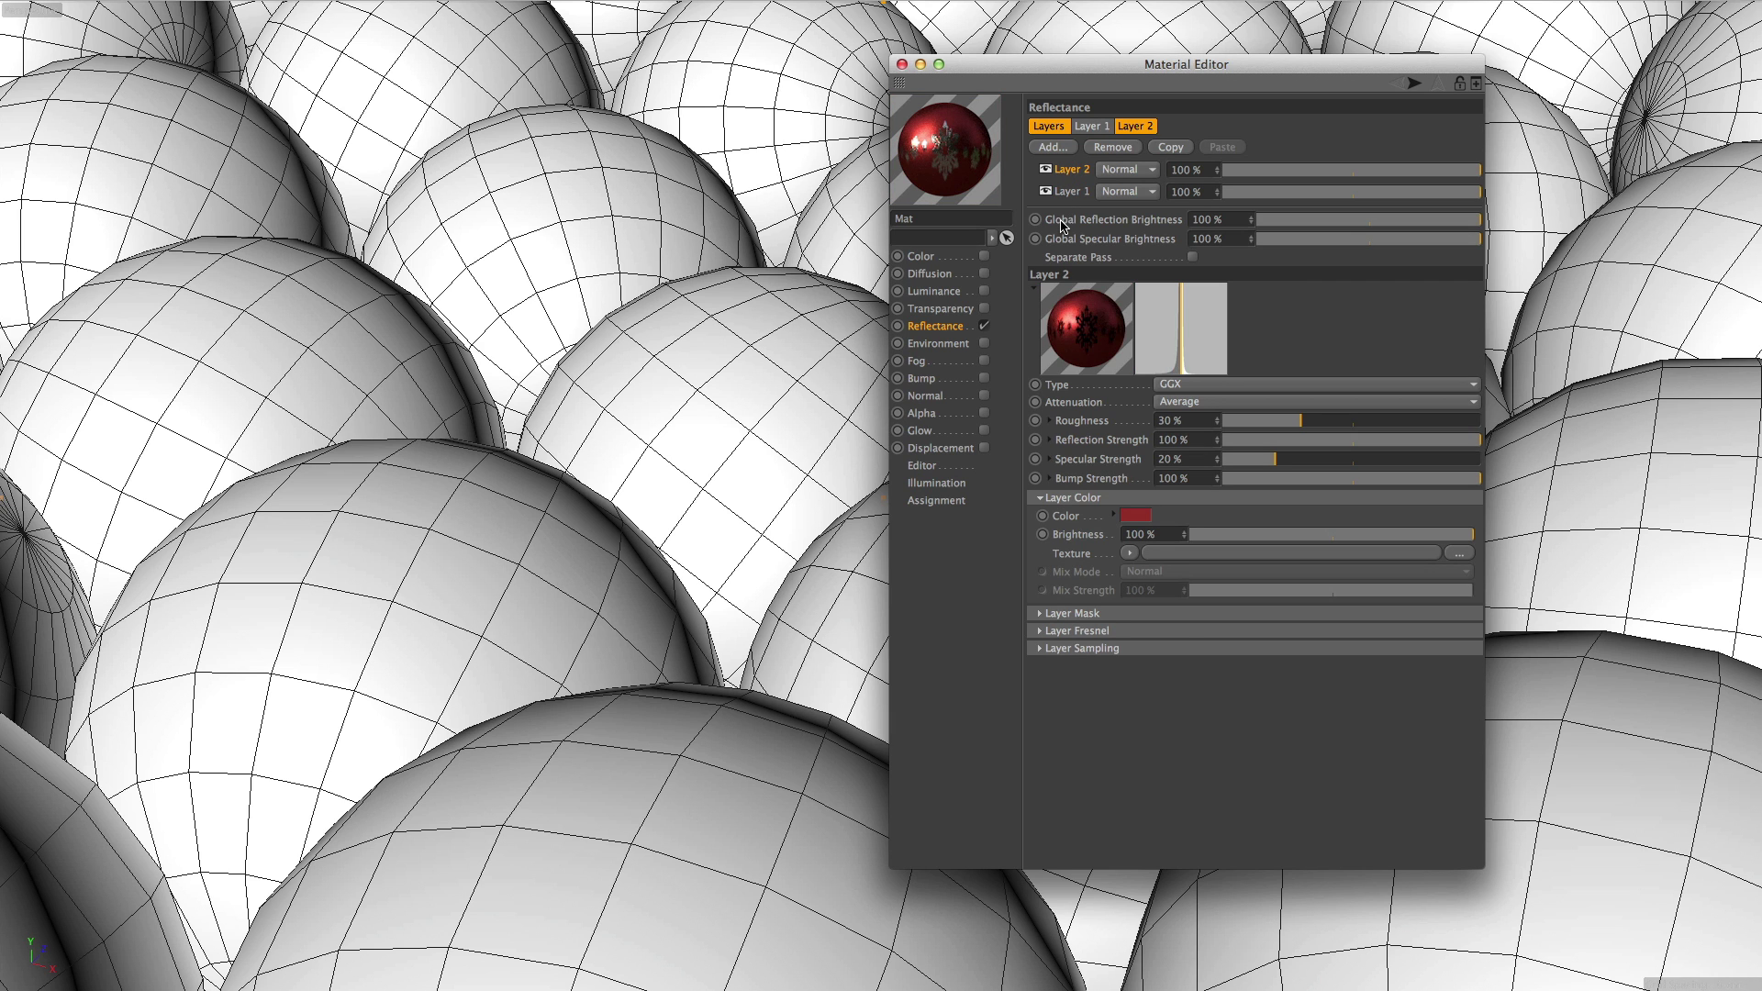
pyautogui.click(1070, 192)
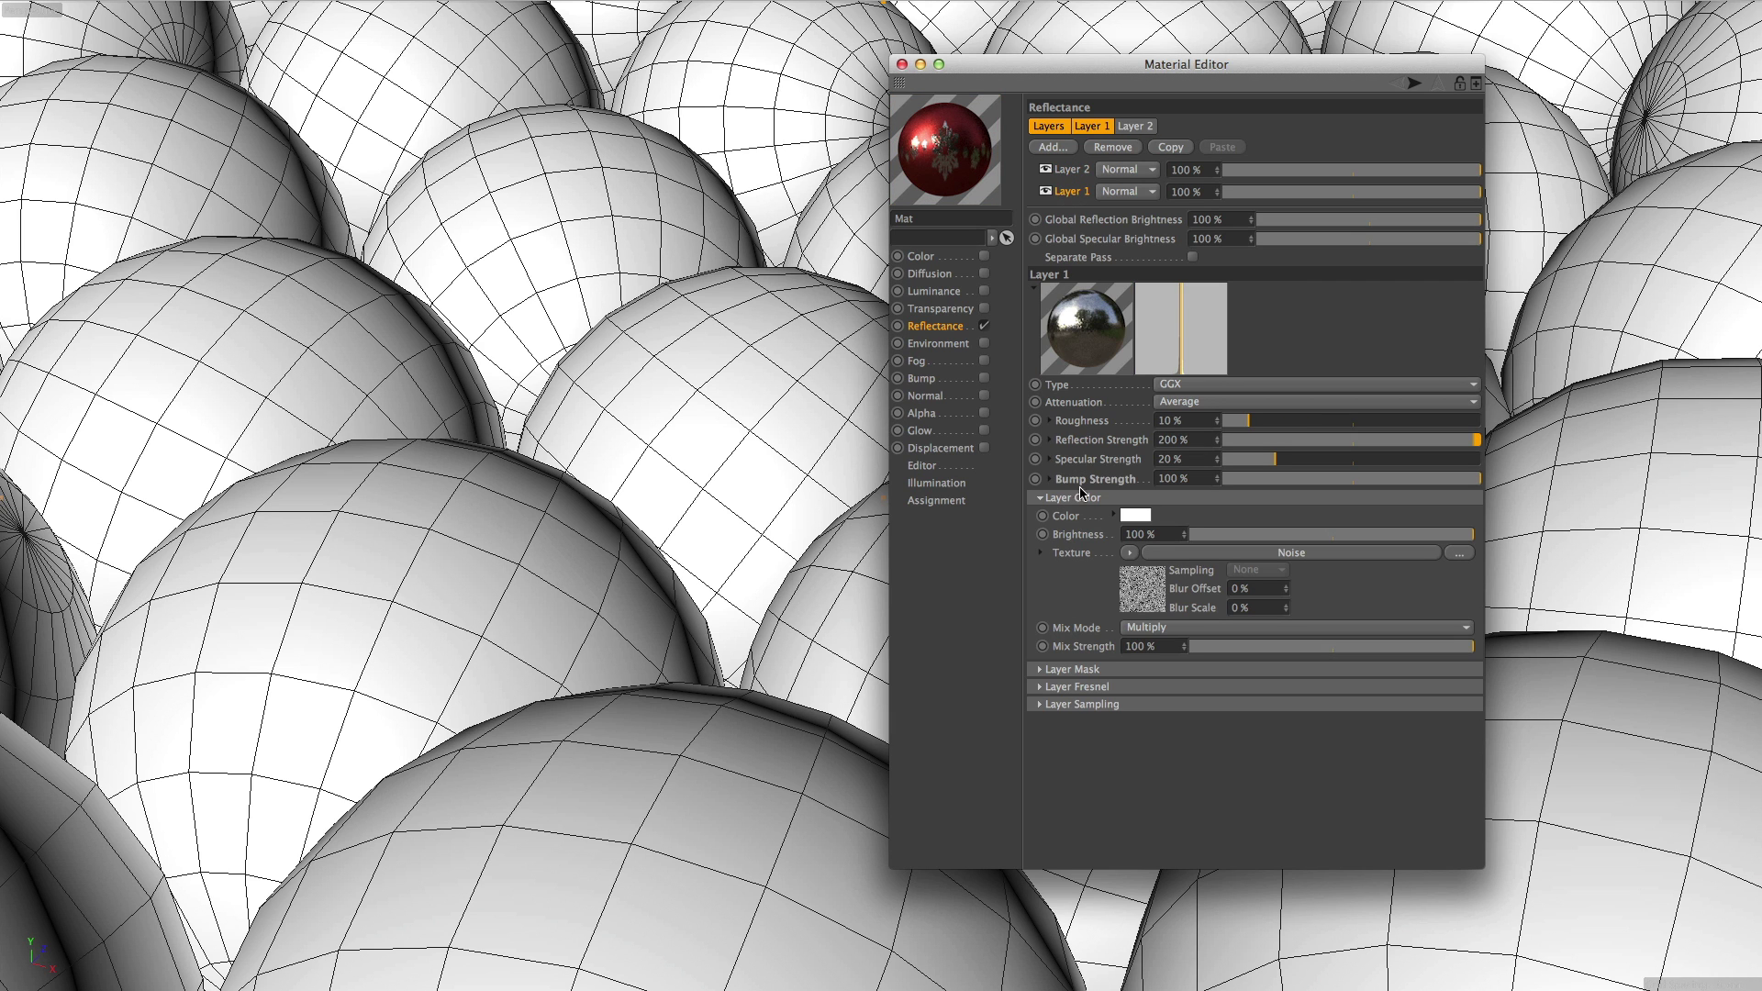
# Step: Review Layer 1's Noise texture settings, then return and show Layer 2's red reflectance settings
pyautogui.click(1149, 588)
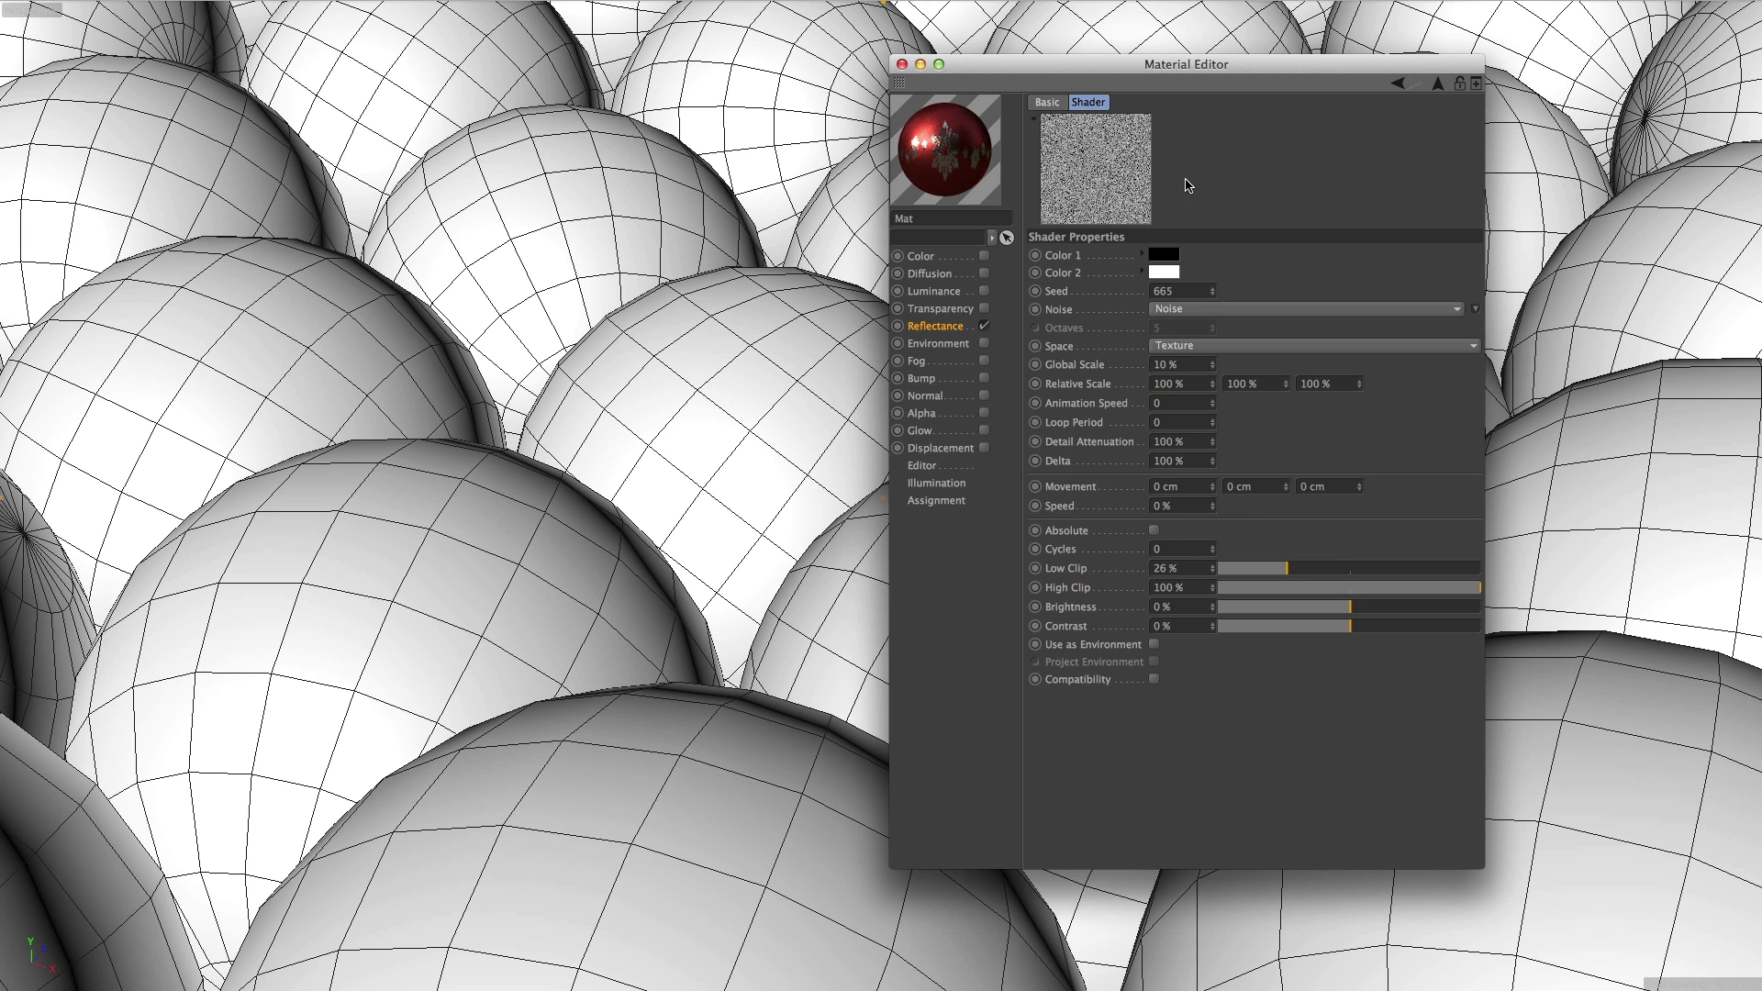
pyautogui.click(1398, 86)
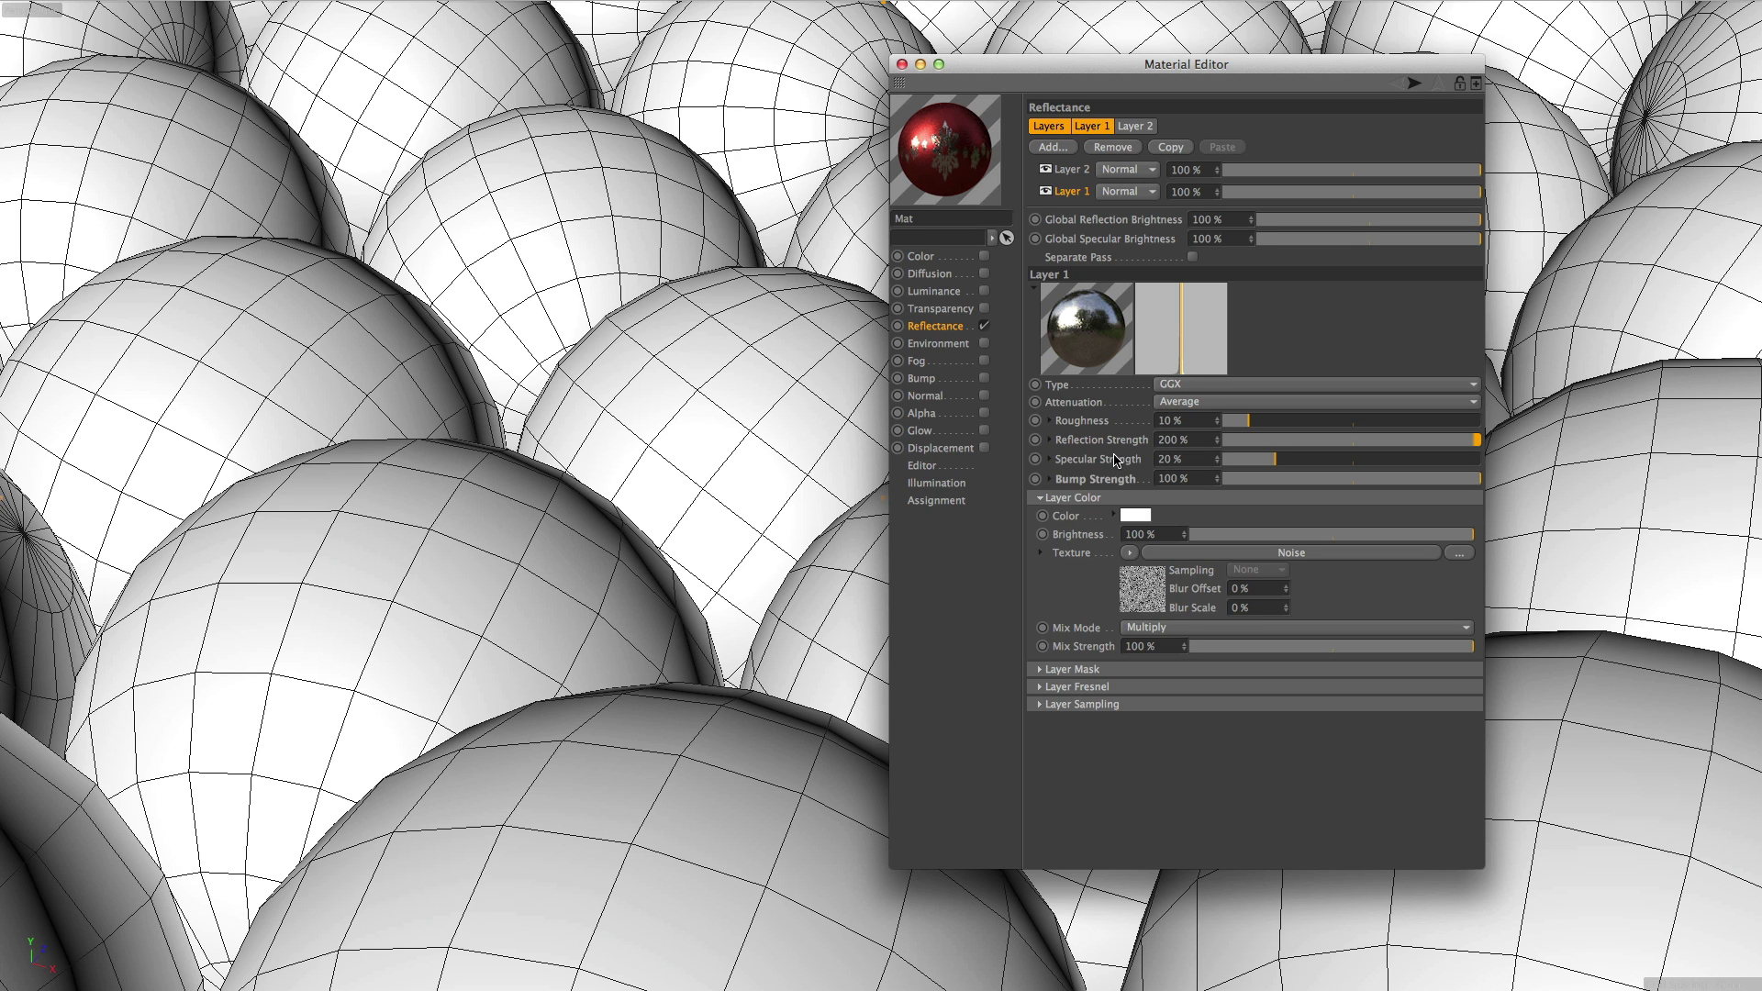
pyautogui.click(1070, 171)
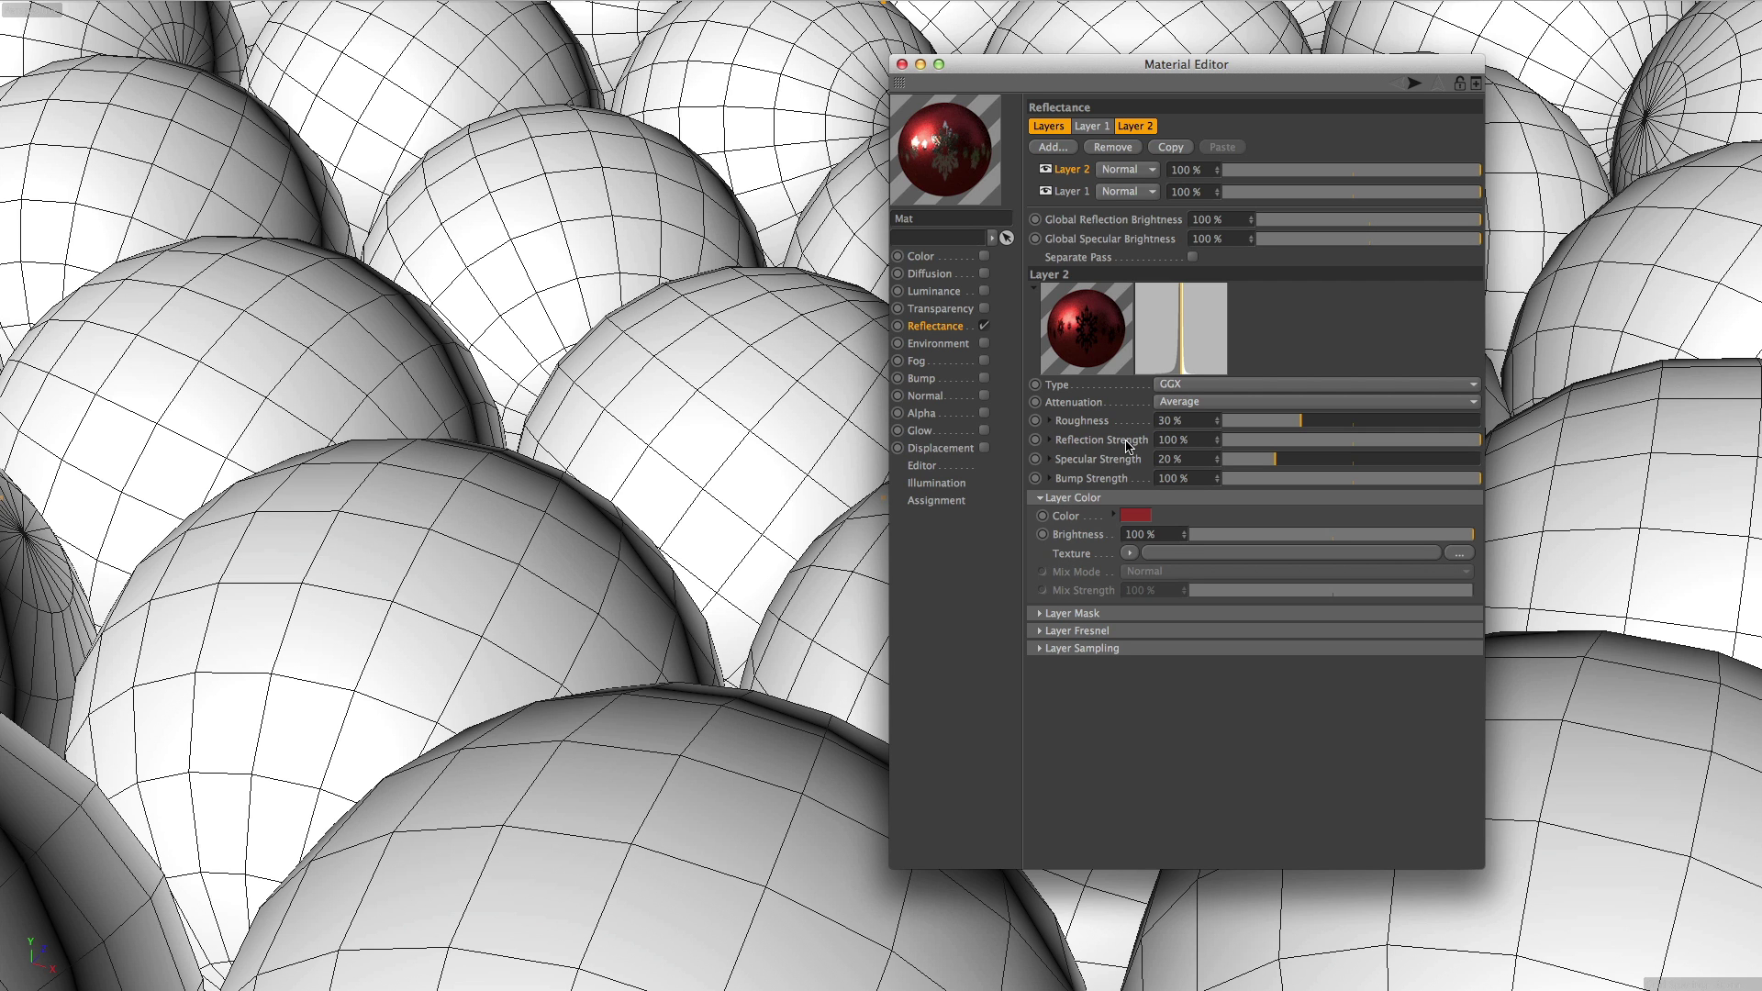
# Step: Inspect Layer 2's mask with its Noise and Bitmap layers, then select Layer 1
pyautogui.click(1090, 613)
pyautogui.click(1145, 713)
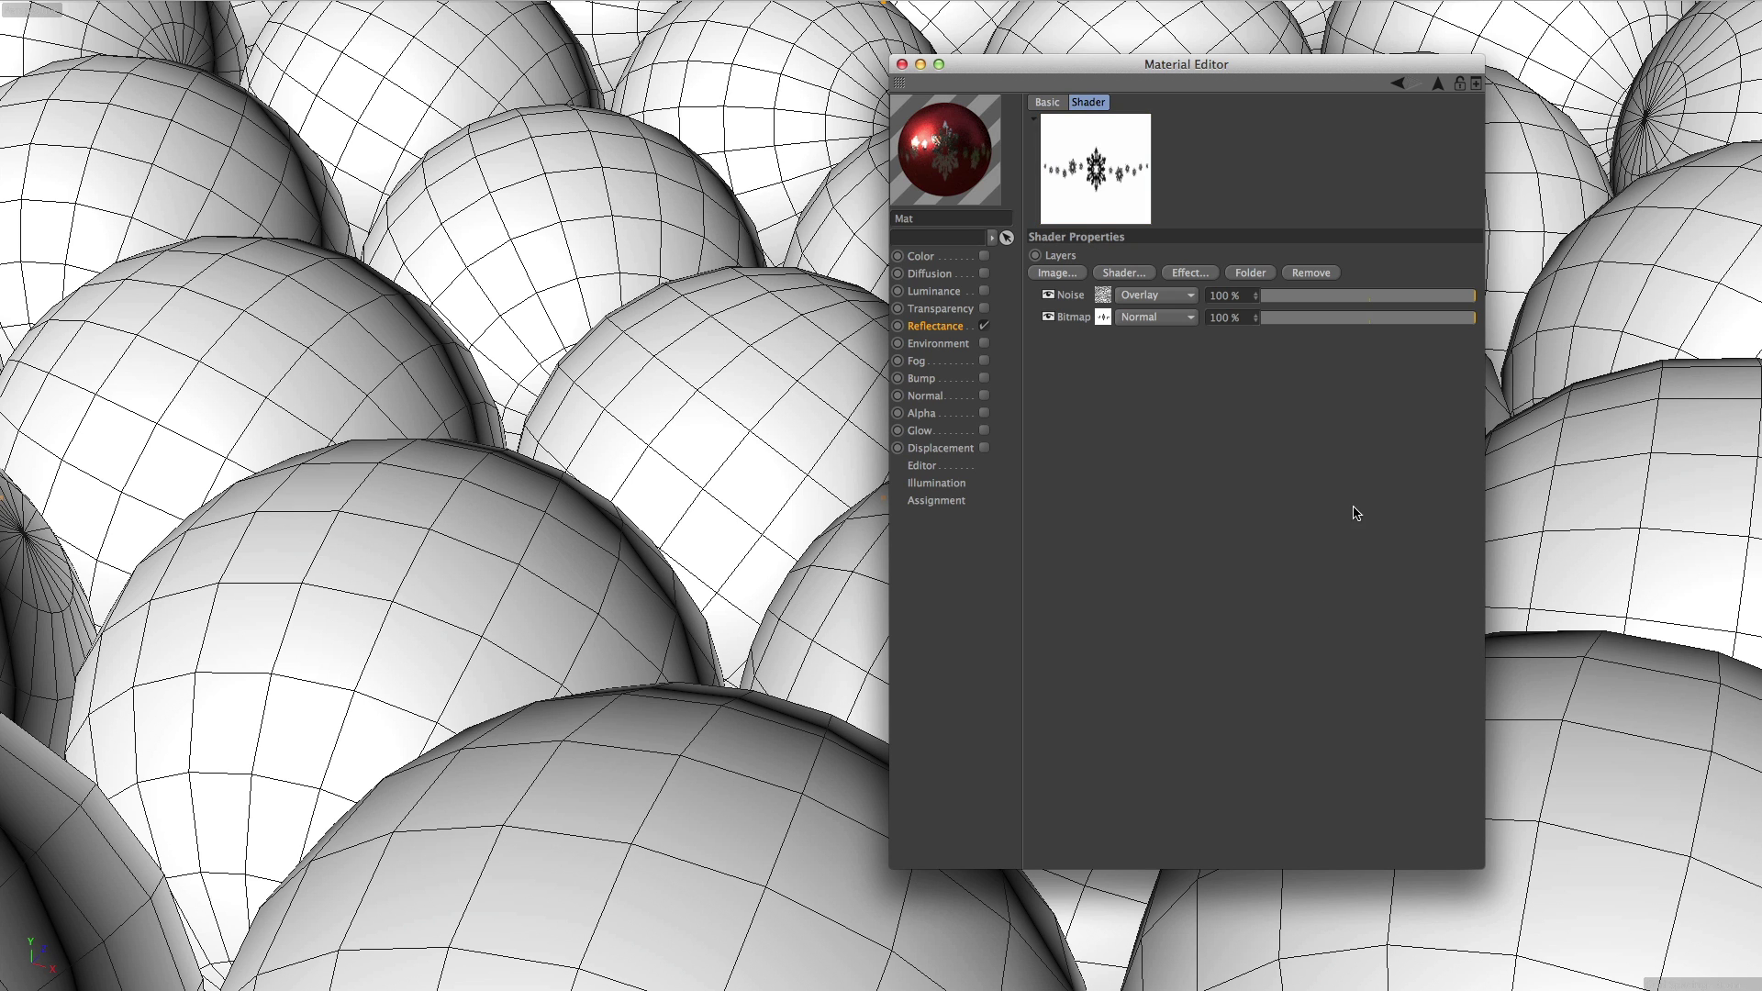
pyautogui.click(1396, 84)
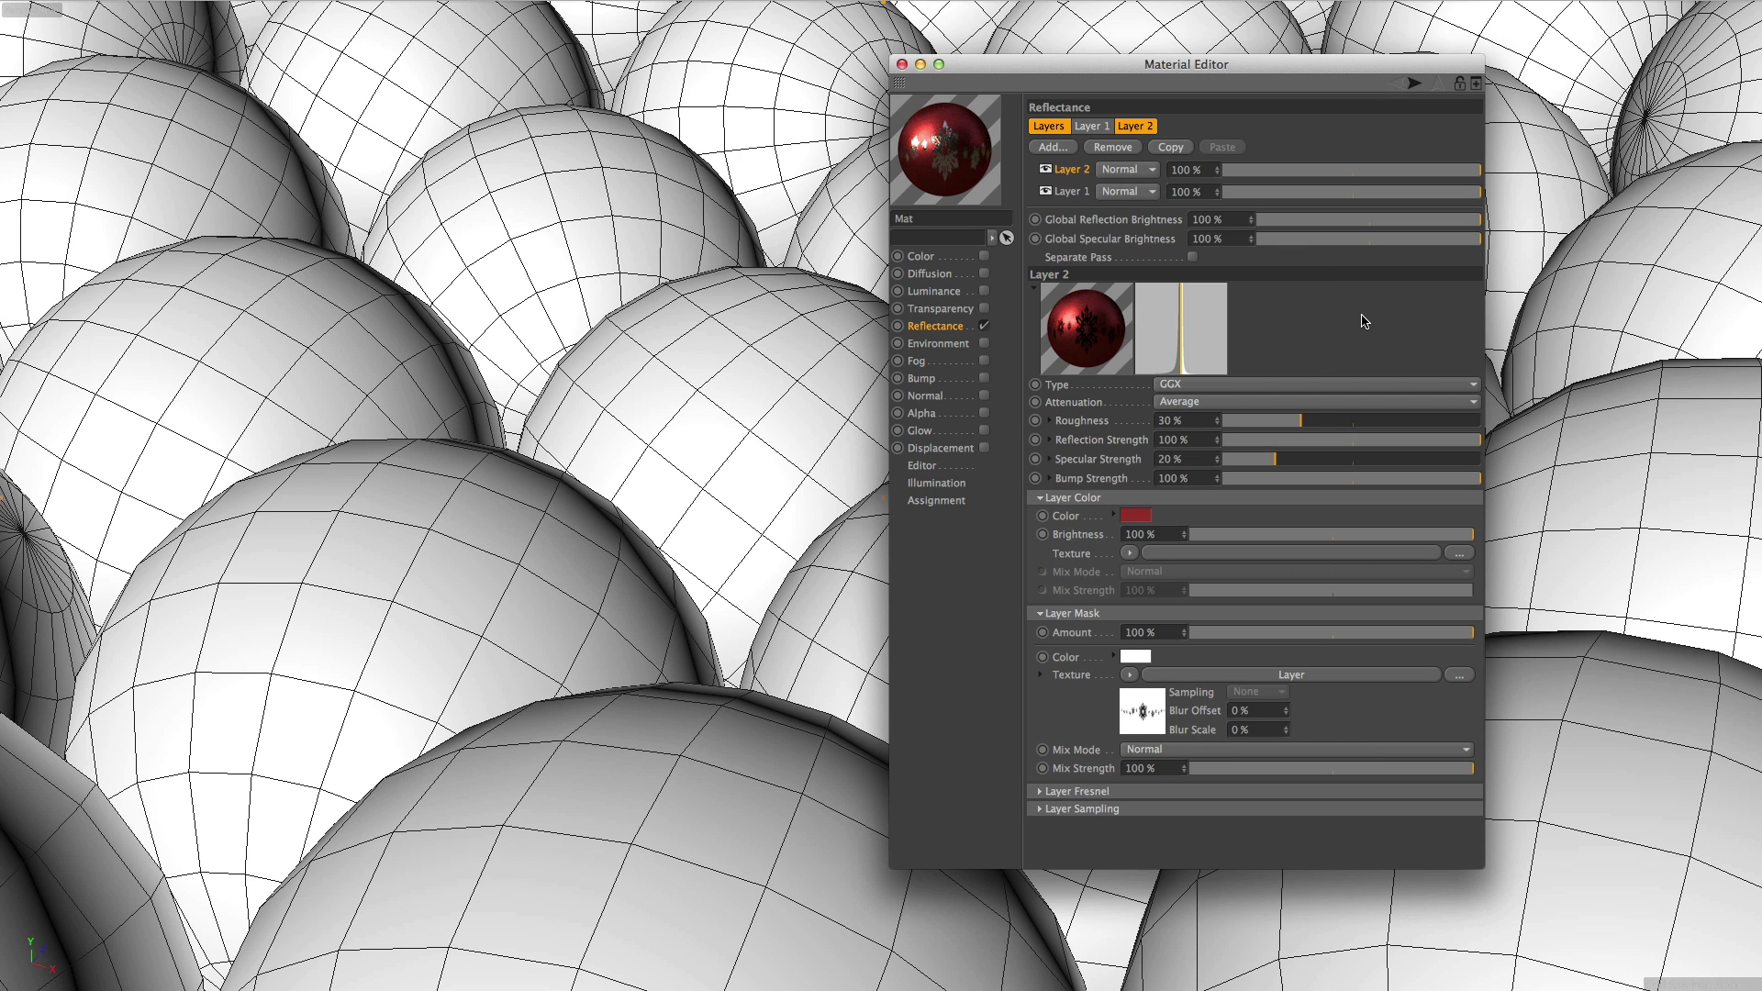
pyautogui.click(1075, 193)
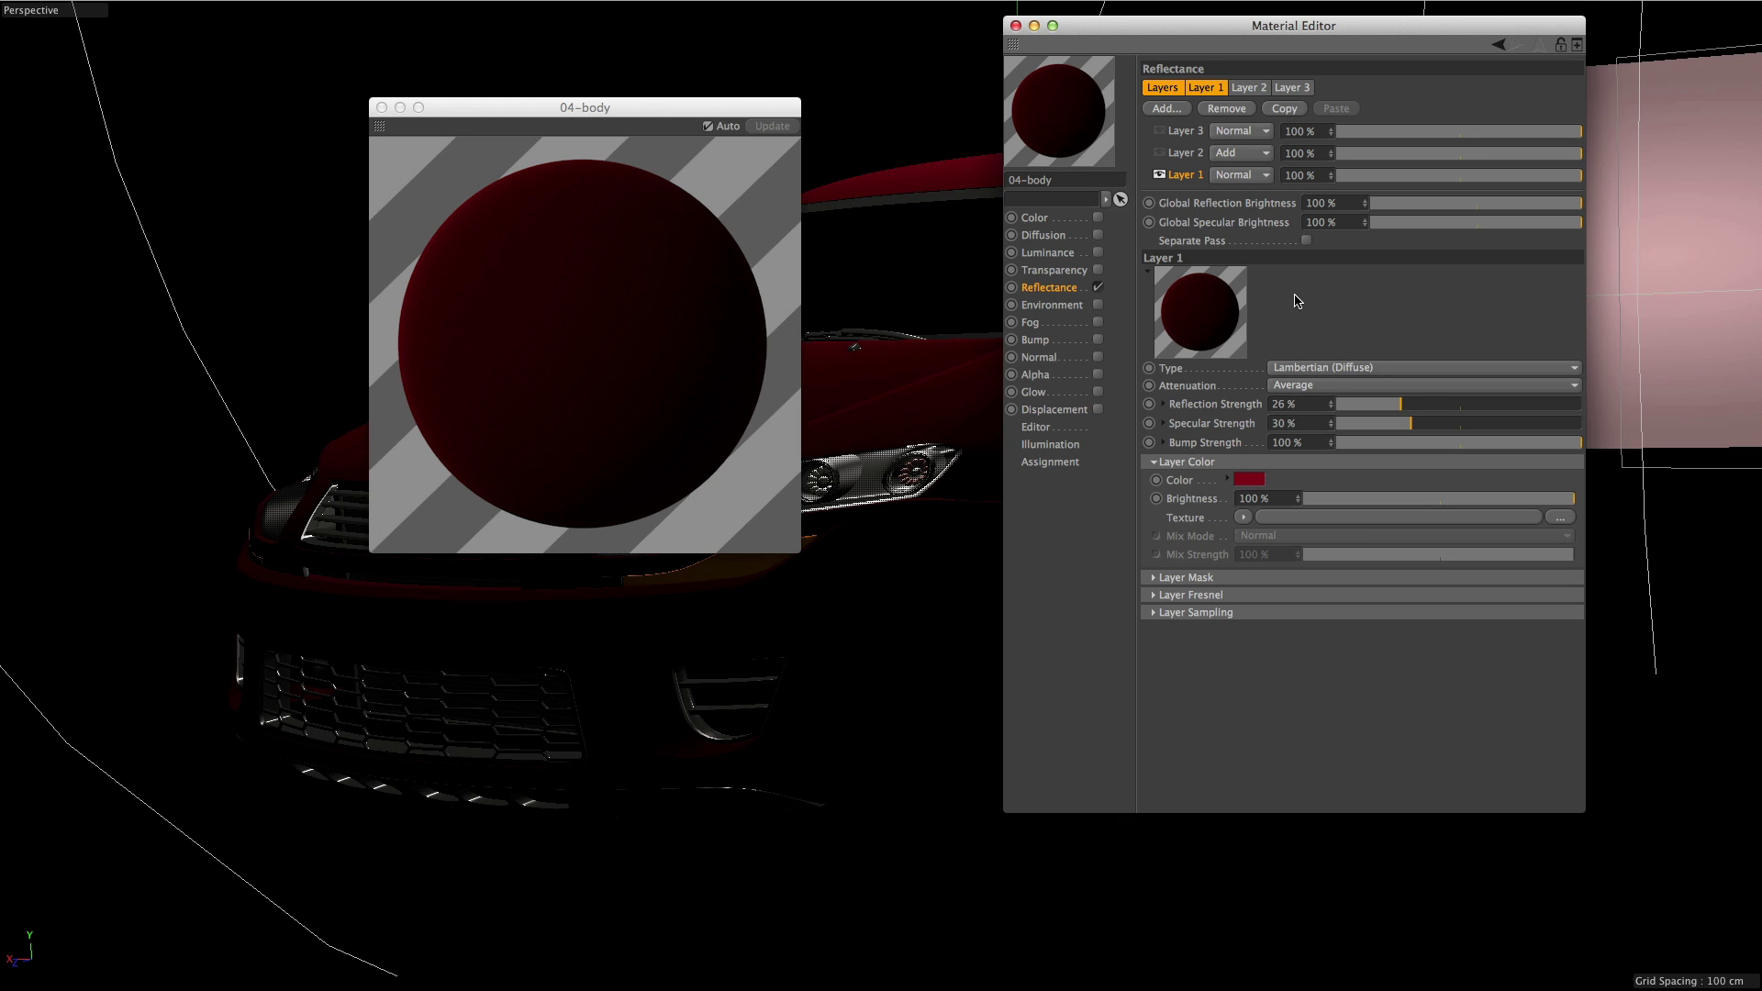
# Step: Turn on the Ward Layer 2 and Beckmann Layer 3, viewing each one's settings and Layer 3's Fresnel
pyautogui.click(1160, 152)
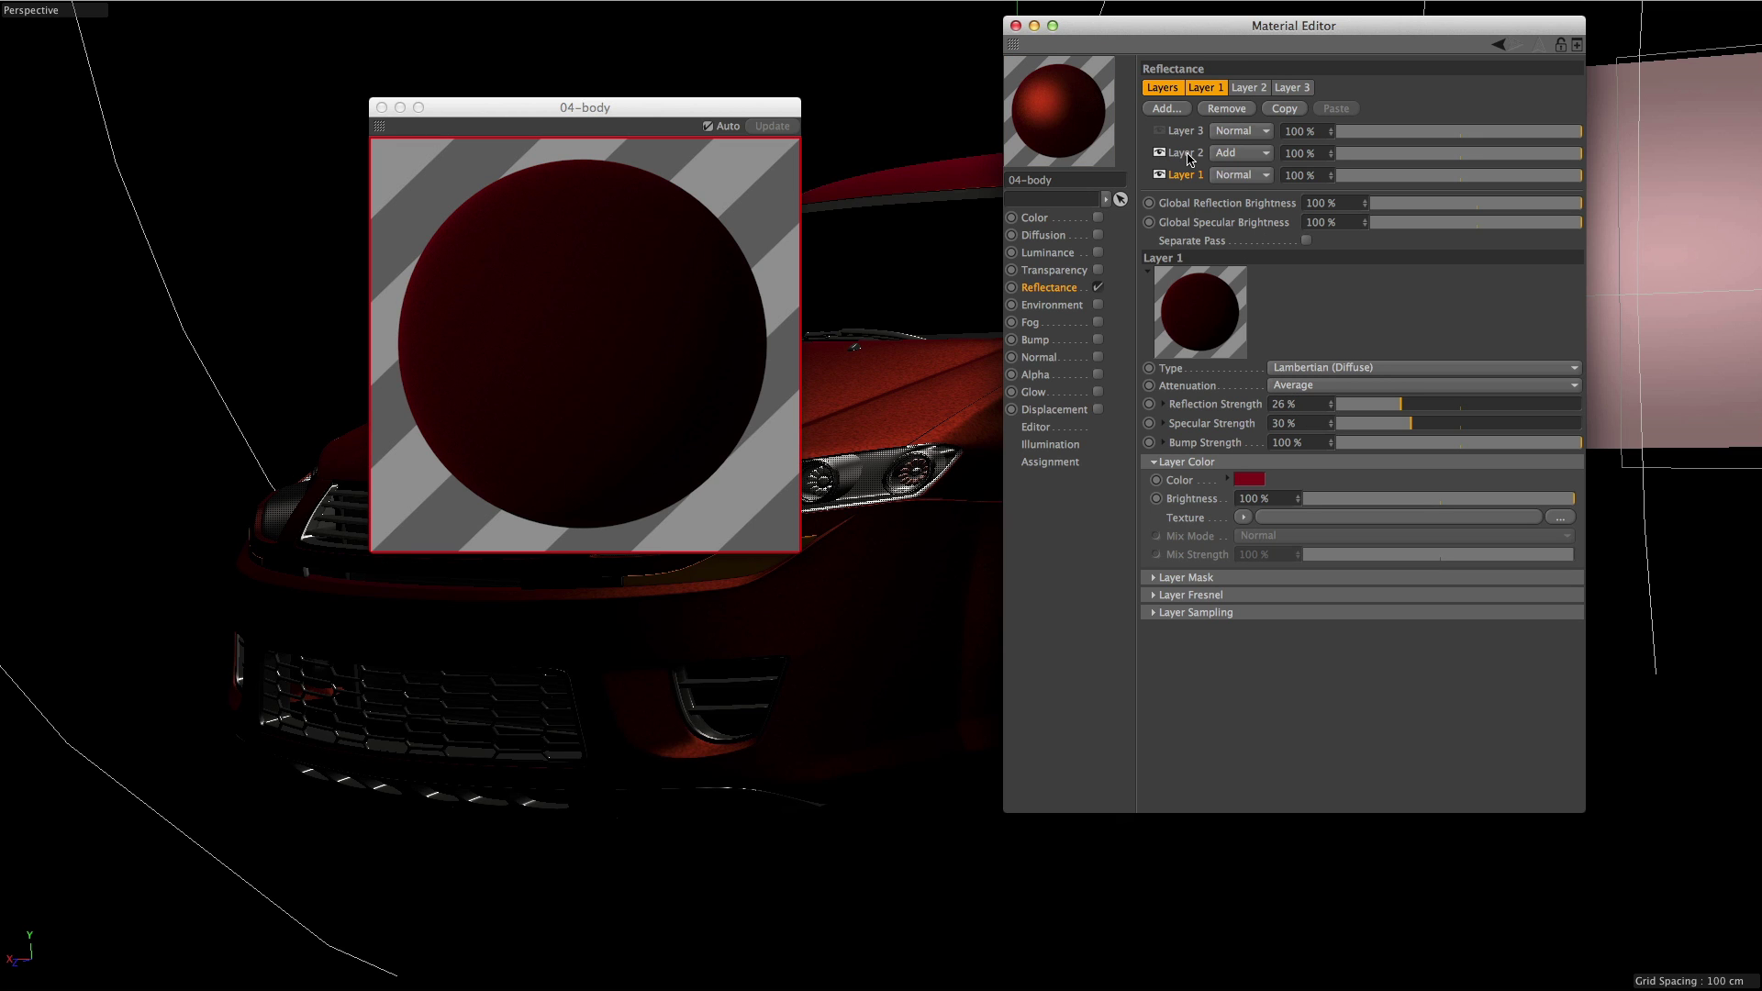
pyautogui.click(1187, 153)
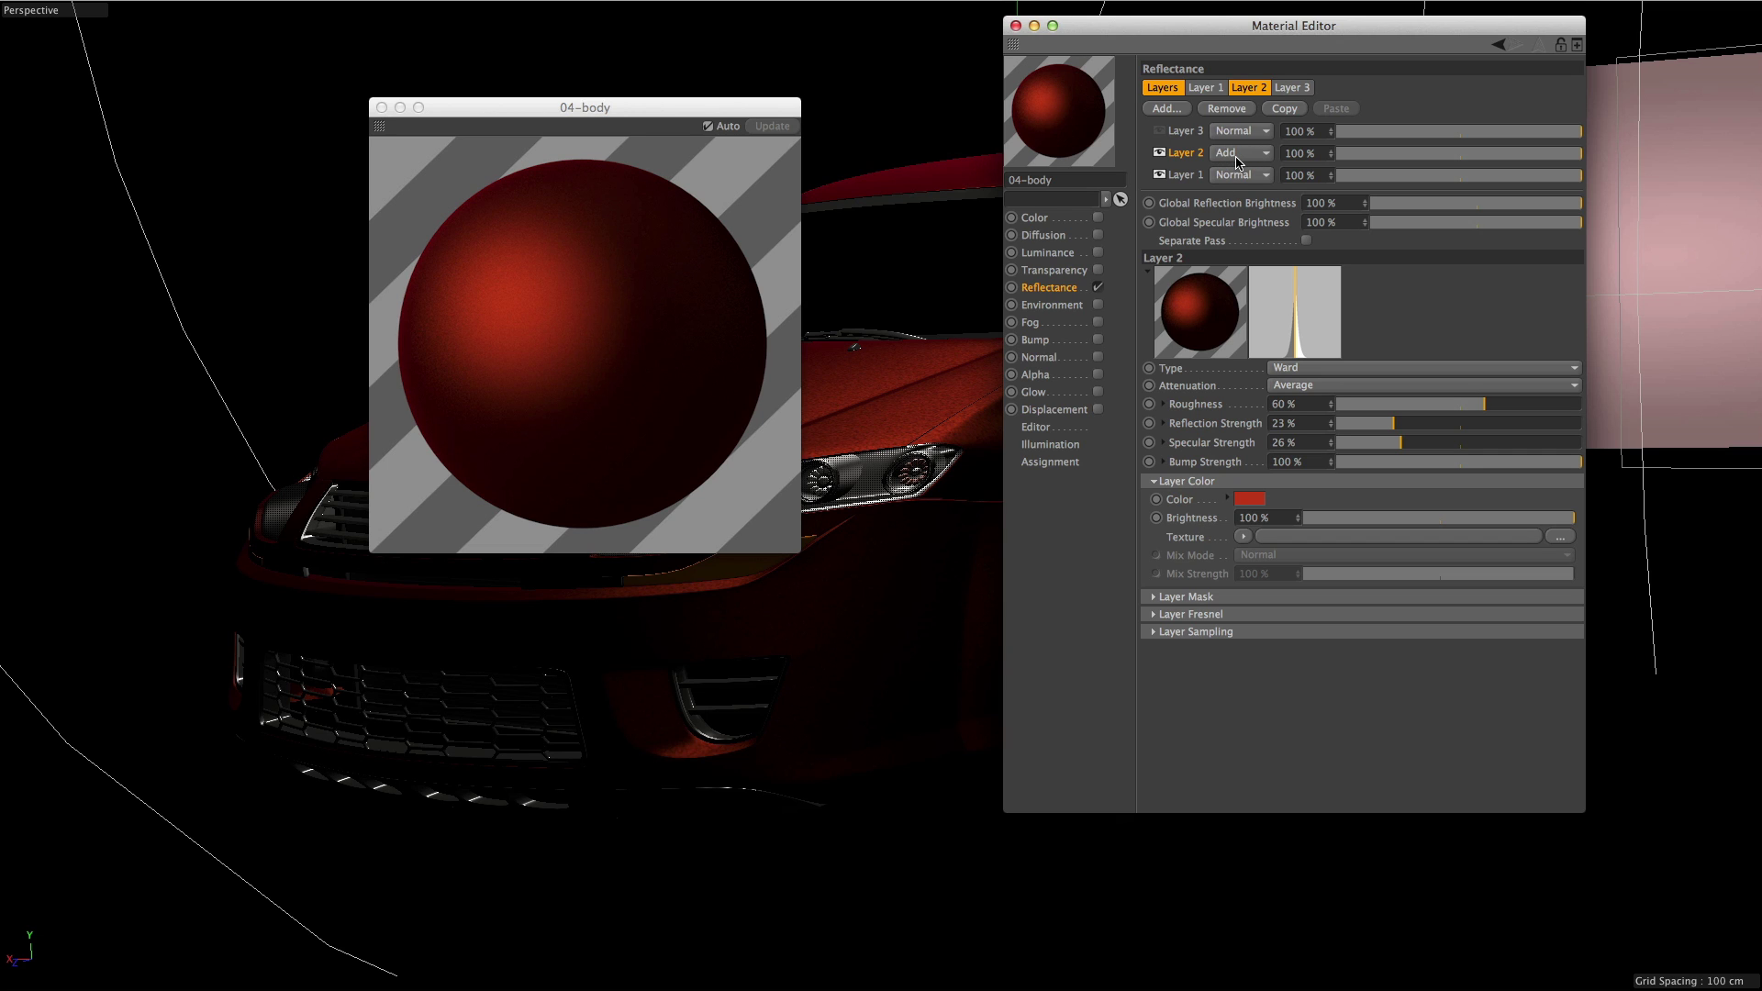
pyautogui.click(1159, 132)
pyautogui.click(1183, 131)
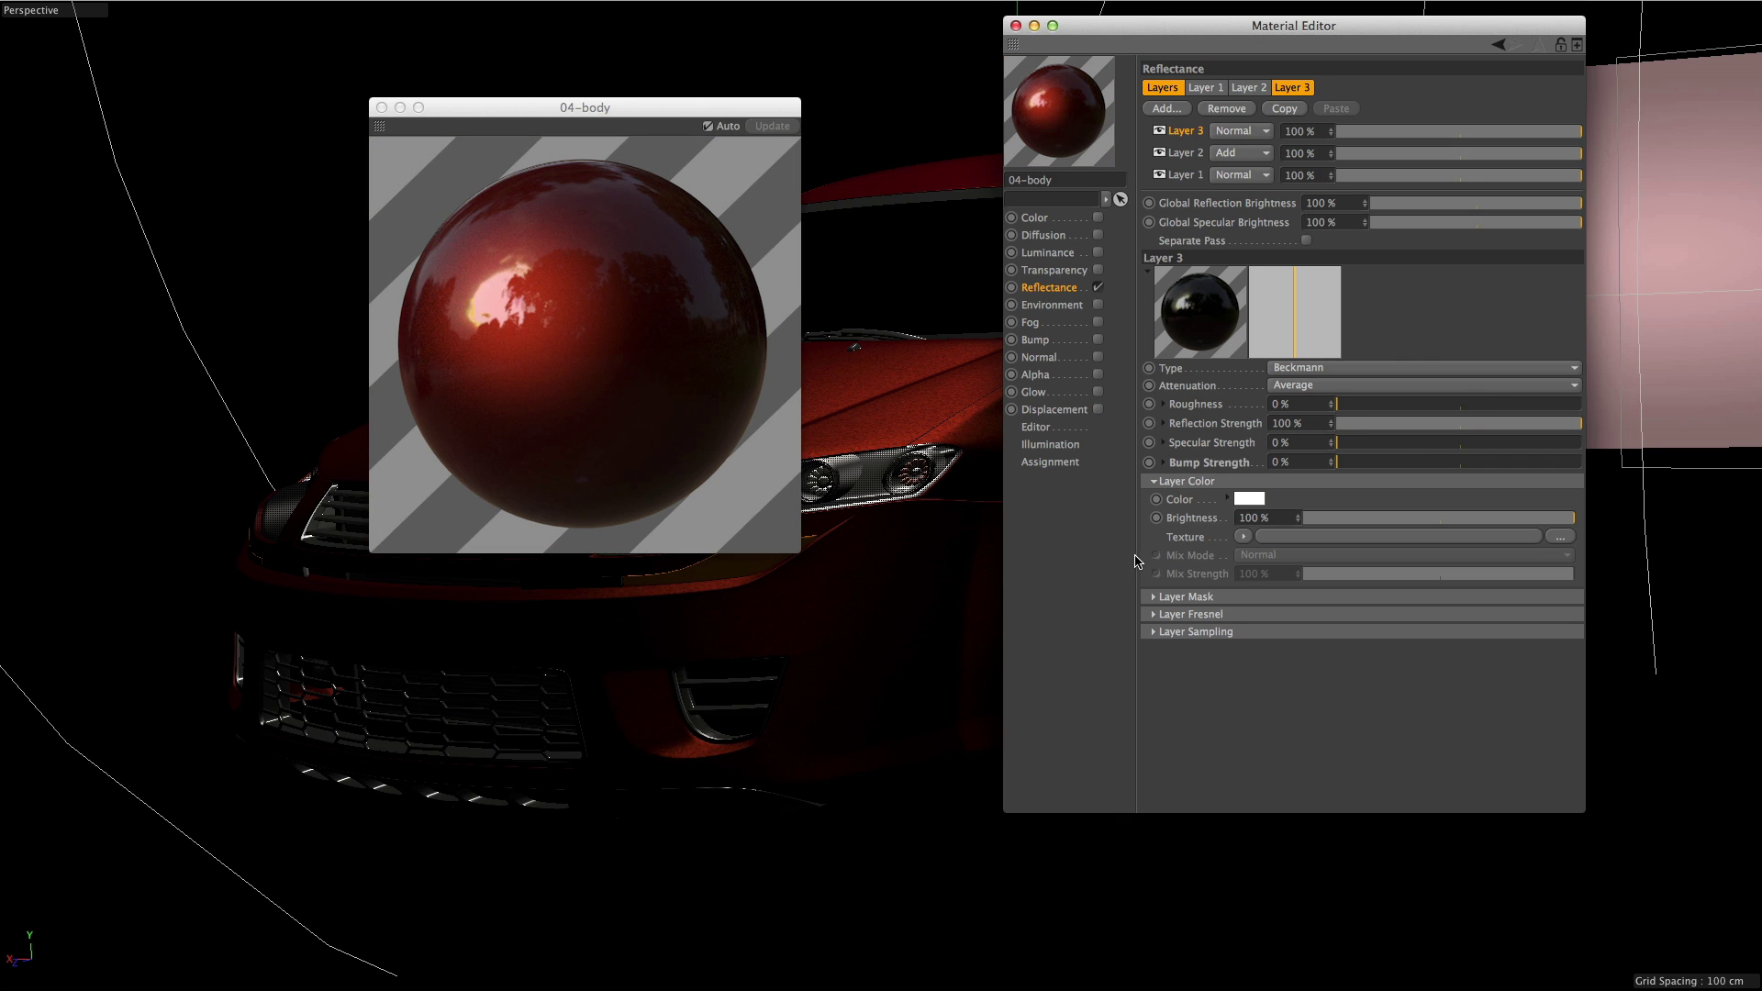
pyautogui.click(1197, 615)
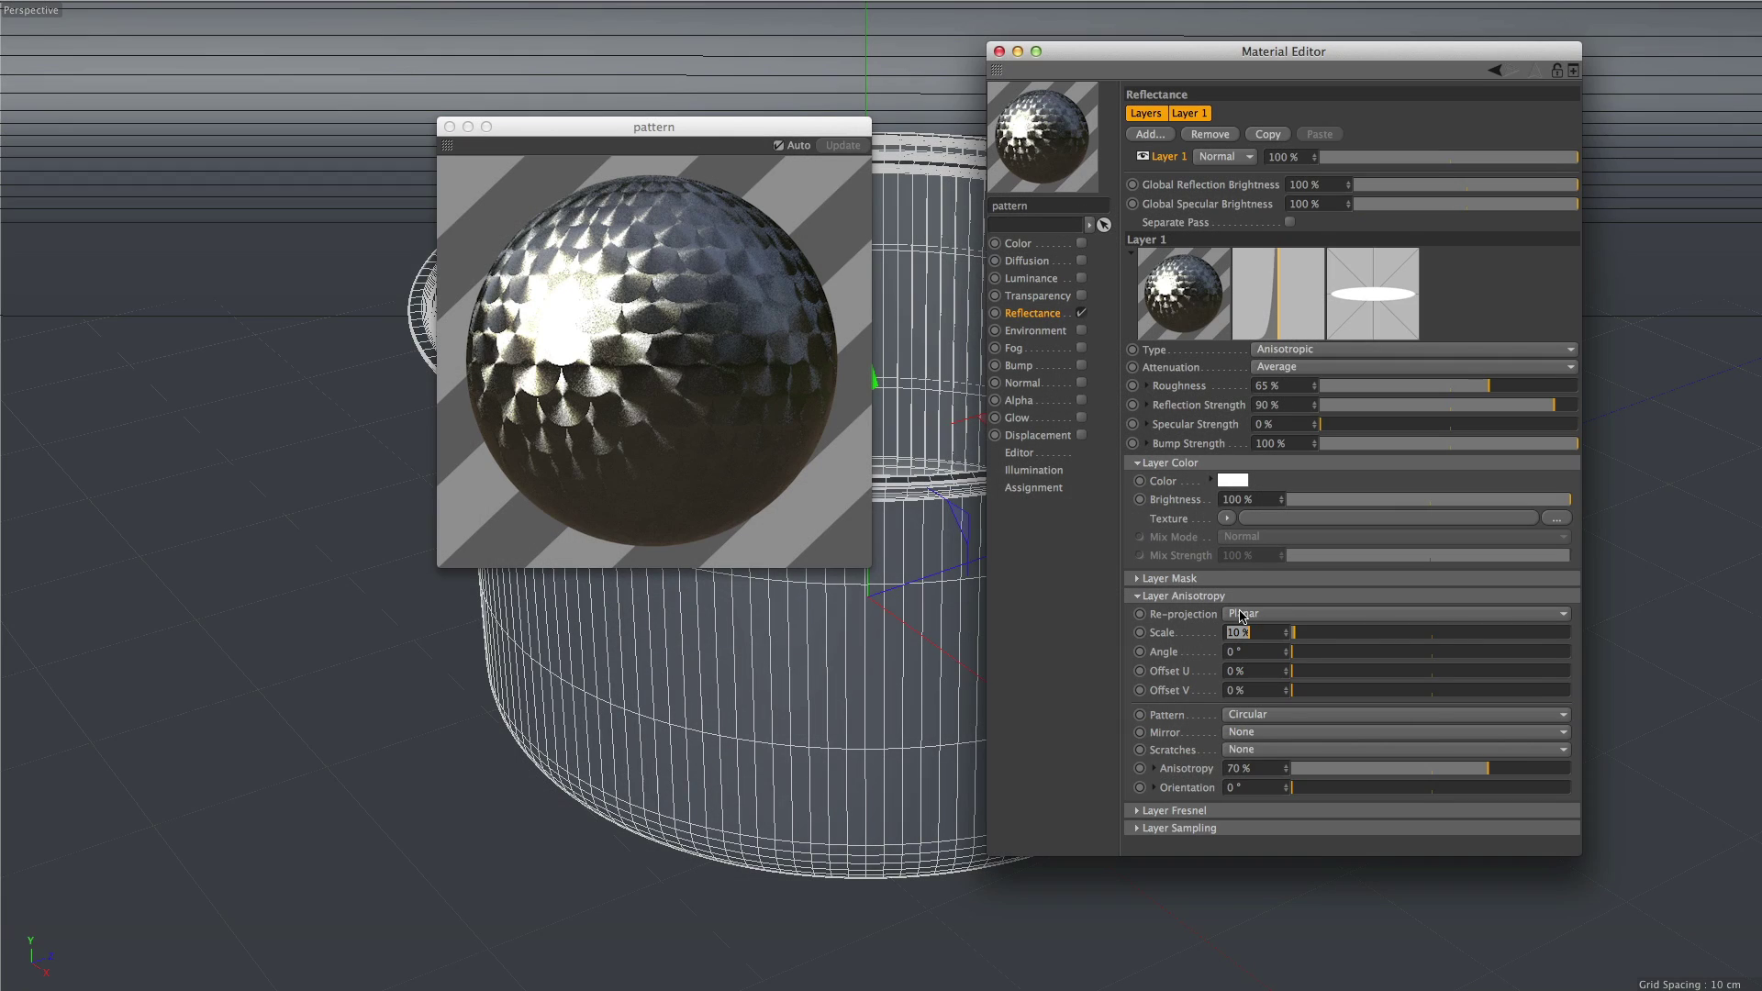
# Step: Try an anisotropy Scale of 34%, then undo back to 10%
pyautogui.click(1262, 635)
pyautogui.write('34')
pyautogui.press('Return')
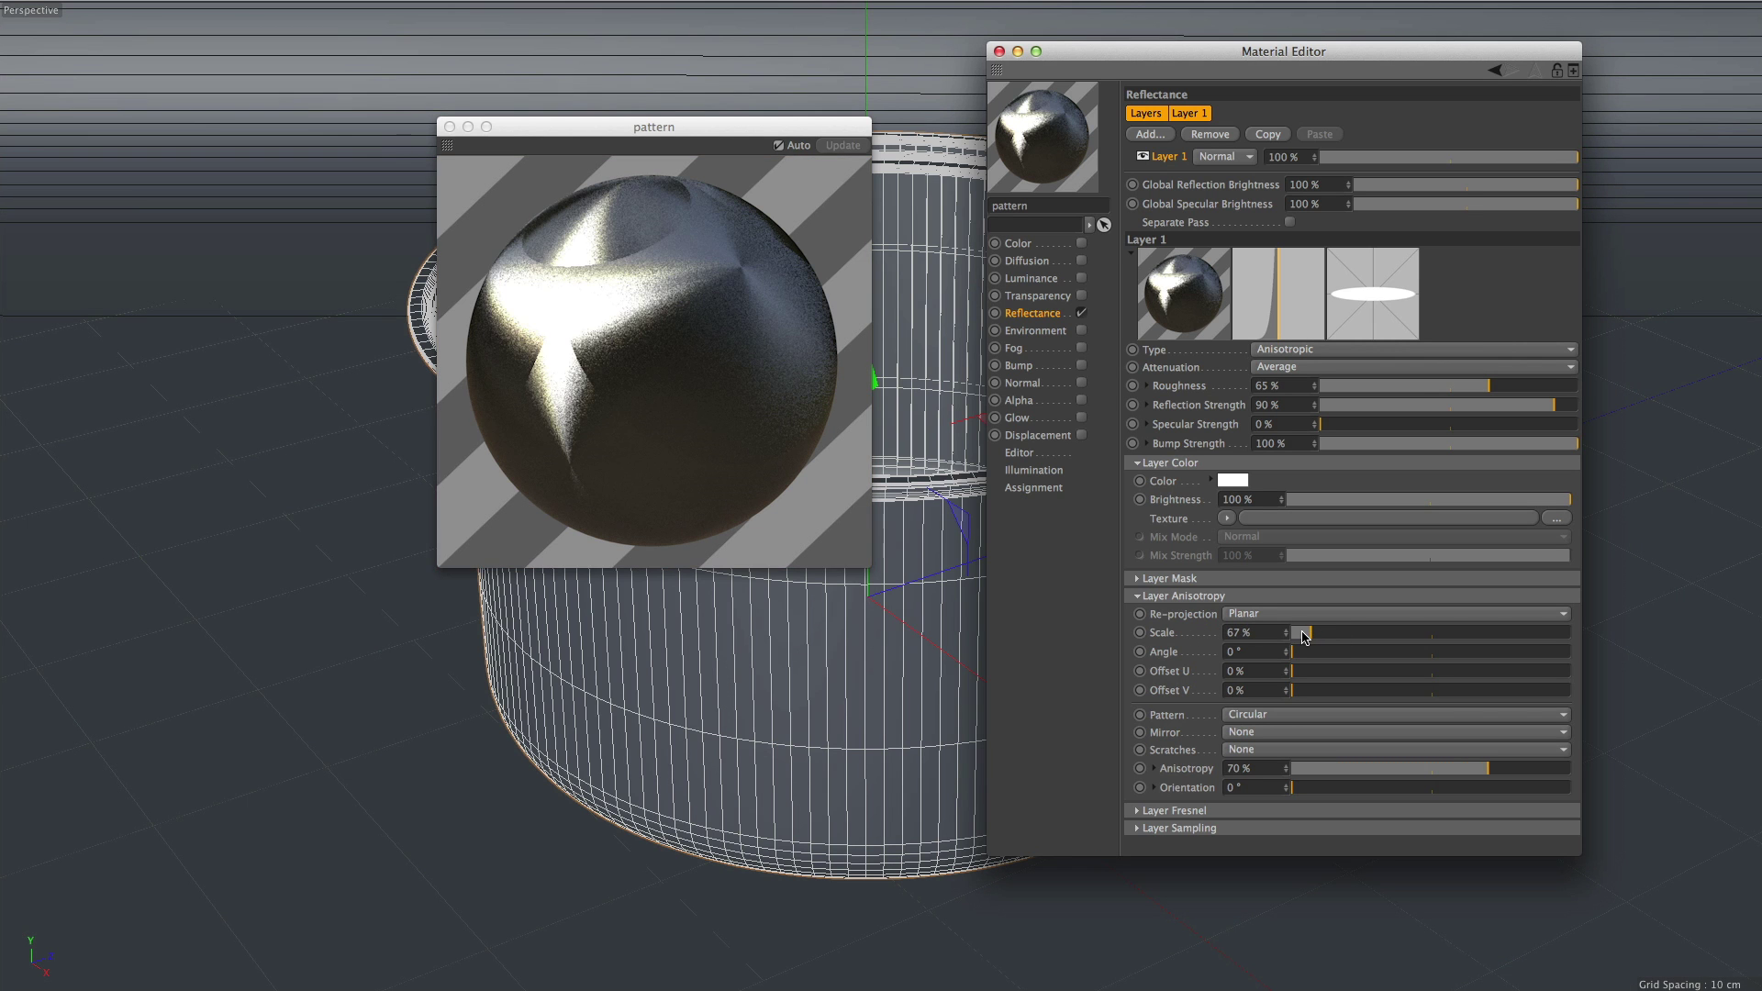
pyautogui.press('super+z')
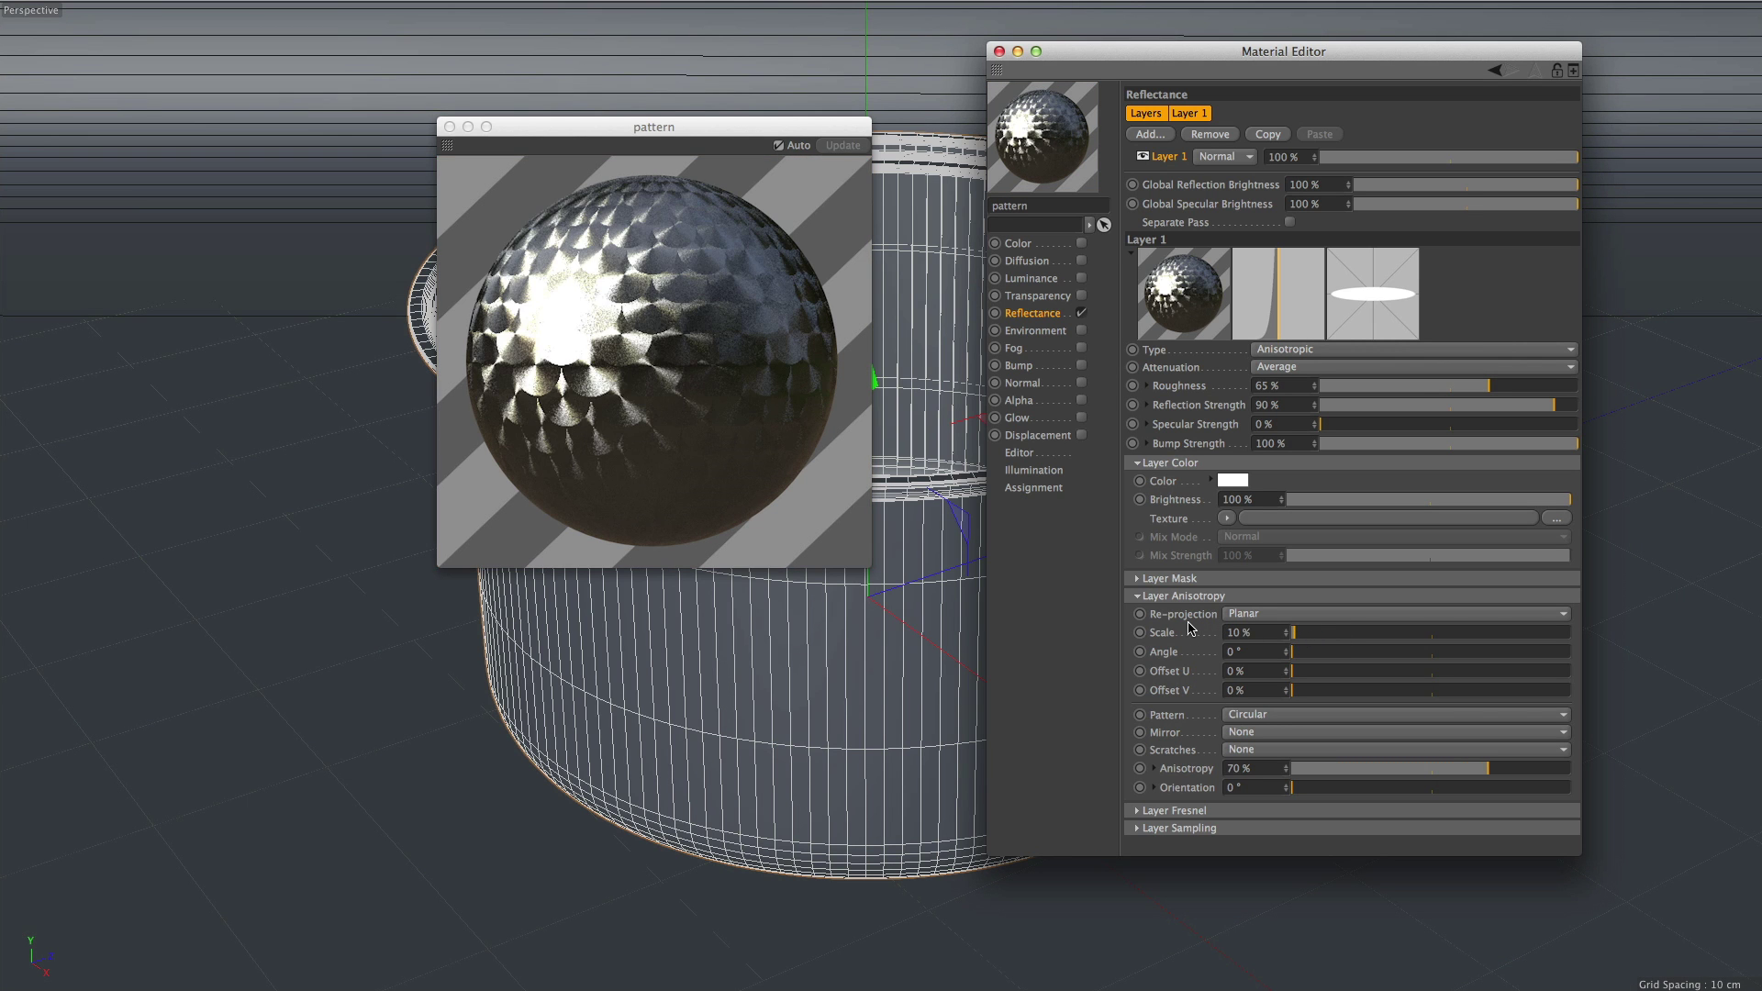
# Step: Cycle the anisotropy pattern through Box, Diagonal and Lattice, ending on Circular
pyautogui.click(1263, 716)
pyautogui.click(1293, 777)
pyautogui.click(1295, 723)
pyautogui.click(1289, 797)
pyautogui.click(1291, 723)
pyautogui.click(1289, 815)
pyautogui.click(1290, 718)
pyautogui.click(1247, 841)
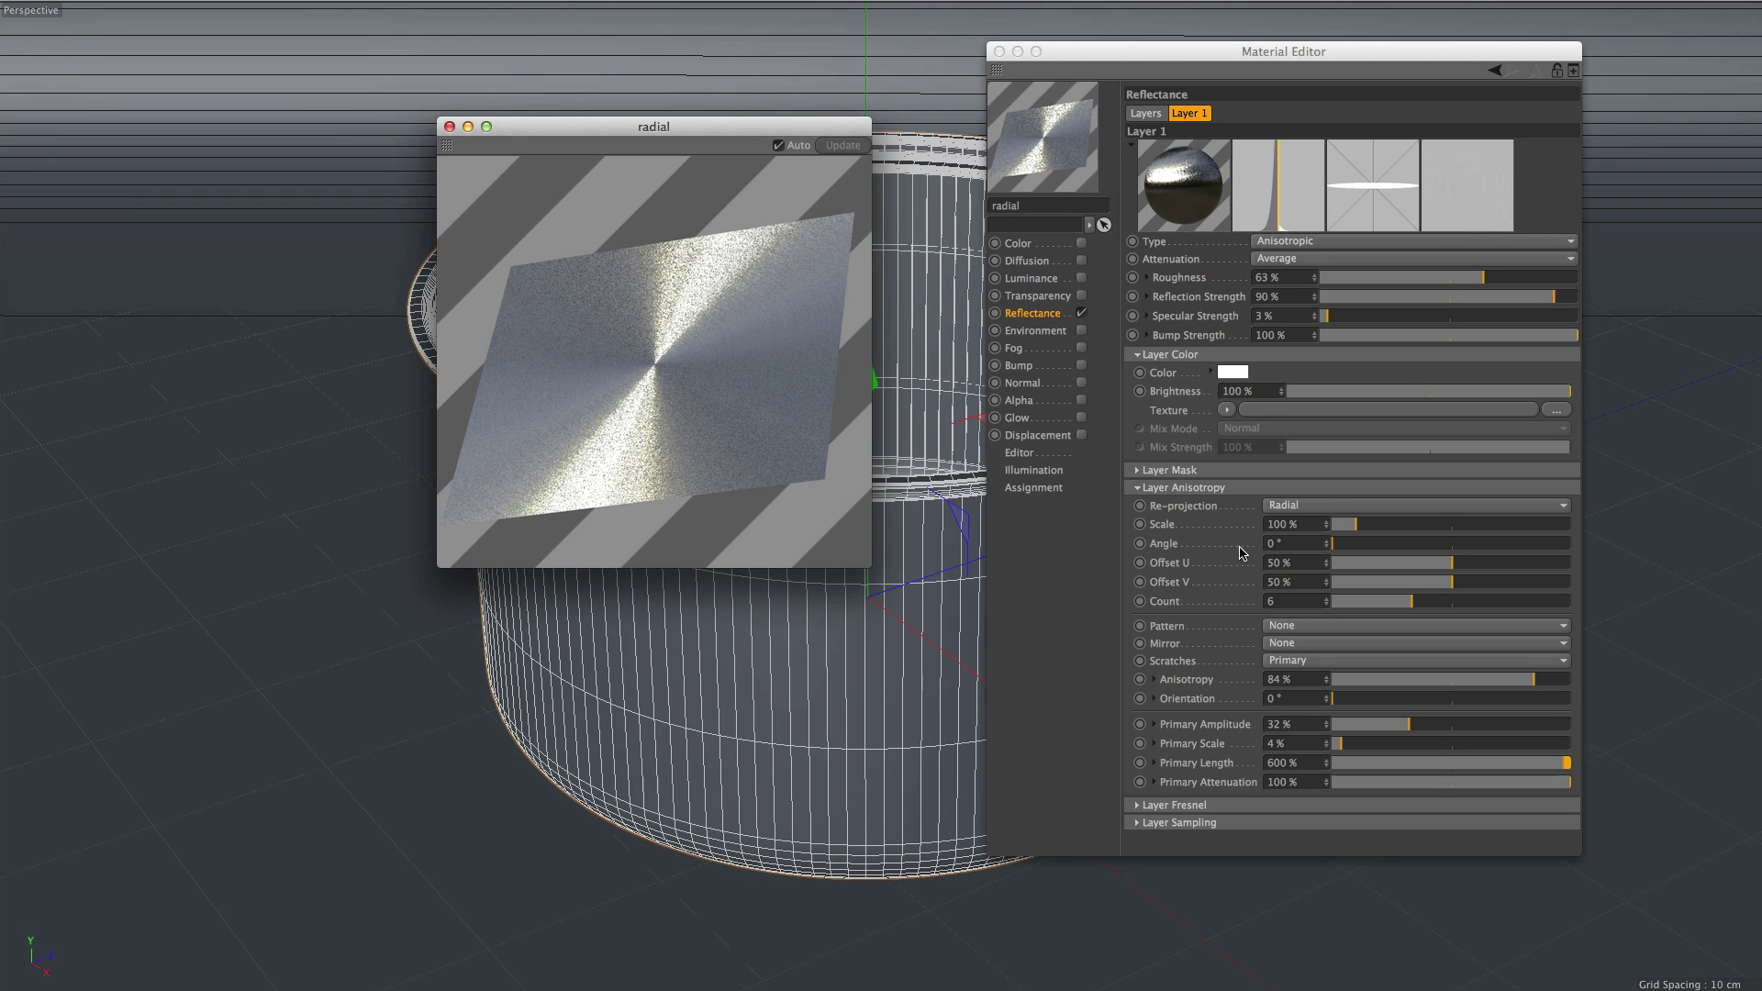
# Step: Lower the anisotropy Offset U to 22% to shift the radial highlight's centre
pyautogui.moveTo(1448, 569)
pyautogui.mouseDown()
pyautogui.moveTo(1386, 568)
pyautogui.moveTo(1451, 569)
pyautogui.mouseUp()
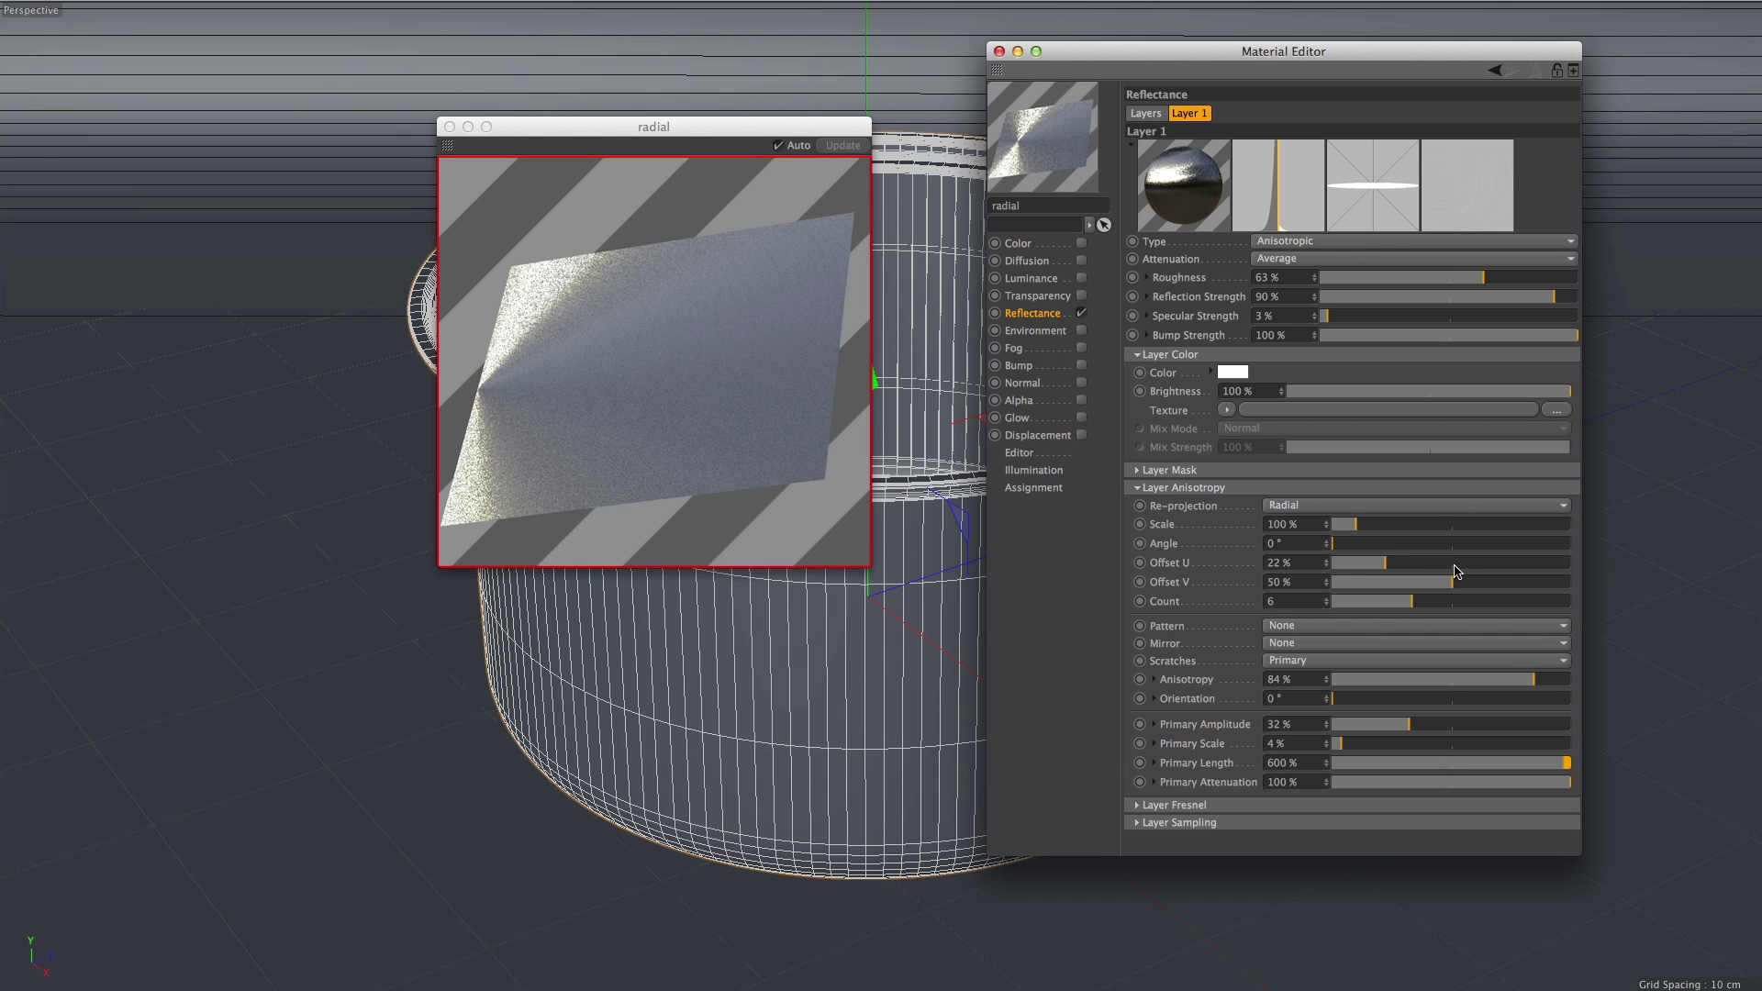